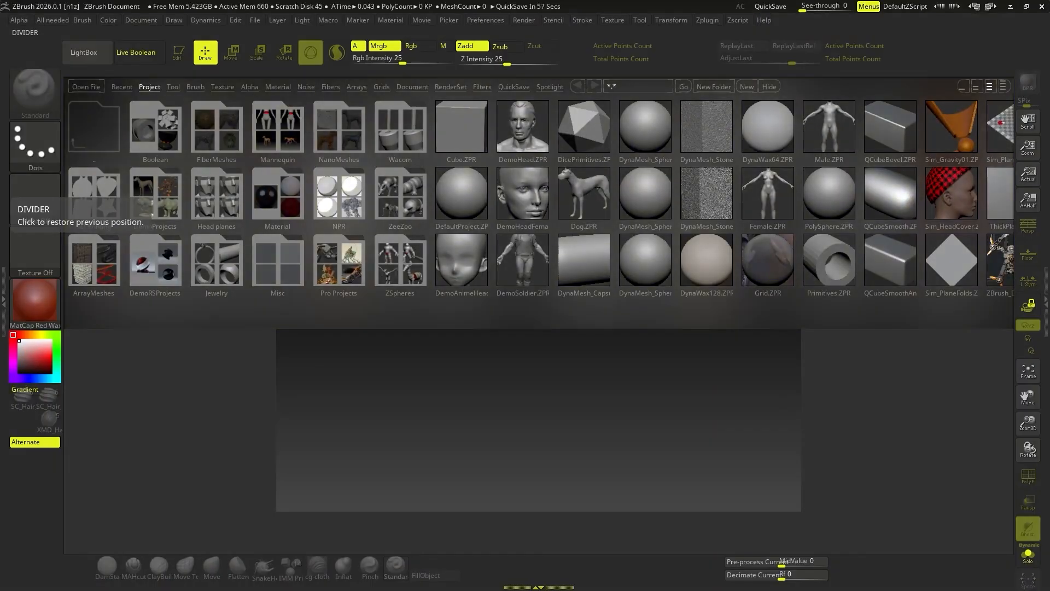
- Browse the LightBox Tool, Brush and Texture categories and open the DynaMesh_Sphere_32 project
click(173, 86)
click(196, 87)
click(222, 87)
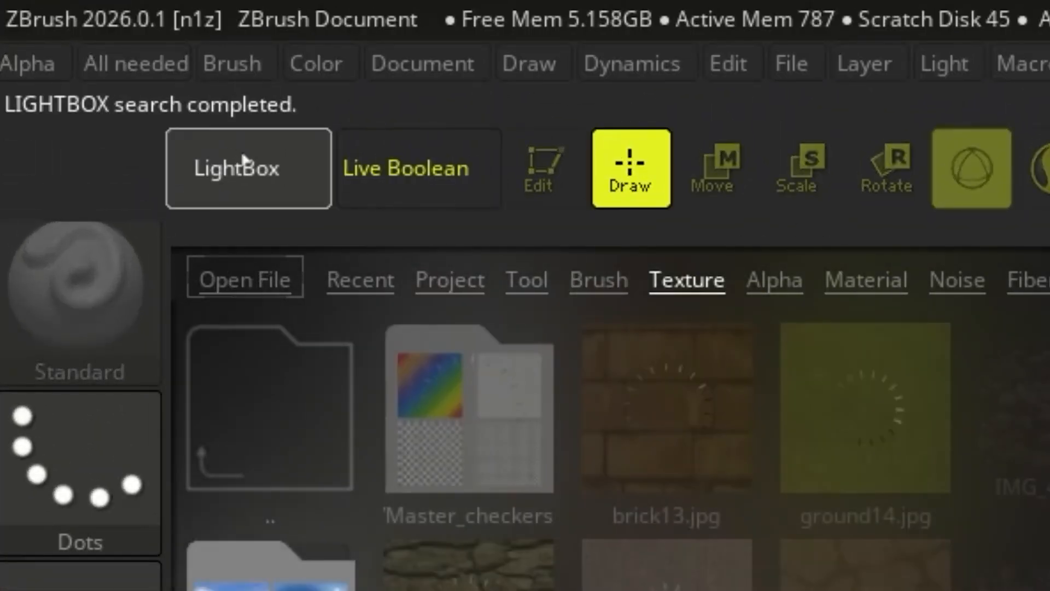
click(241, 164)
click(240, 164)
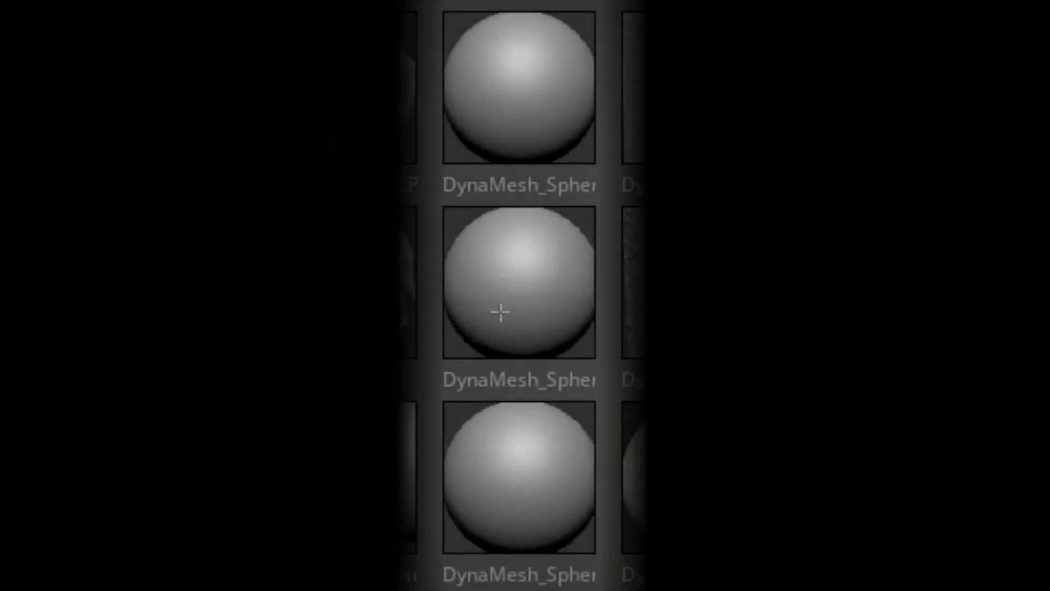
double_click(569, 288)
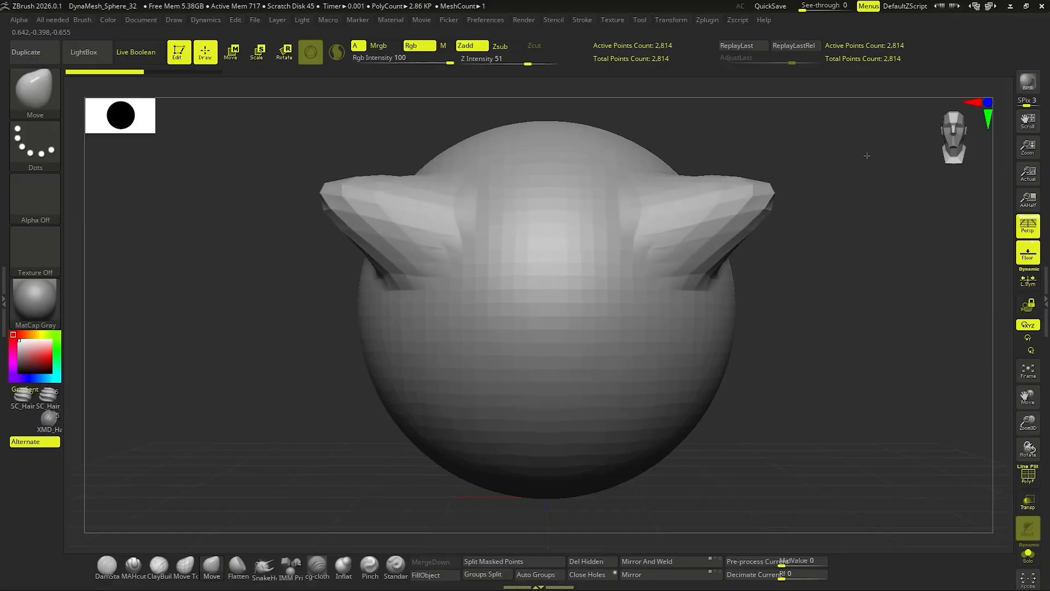
- Pull horns out of the sphere's upper sides with the Move brush, toggling symmetry and stepping back and forth through the undo history
drag(866, 156, 870, 152)
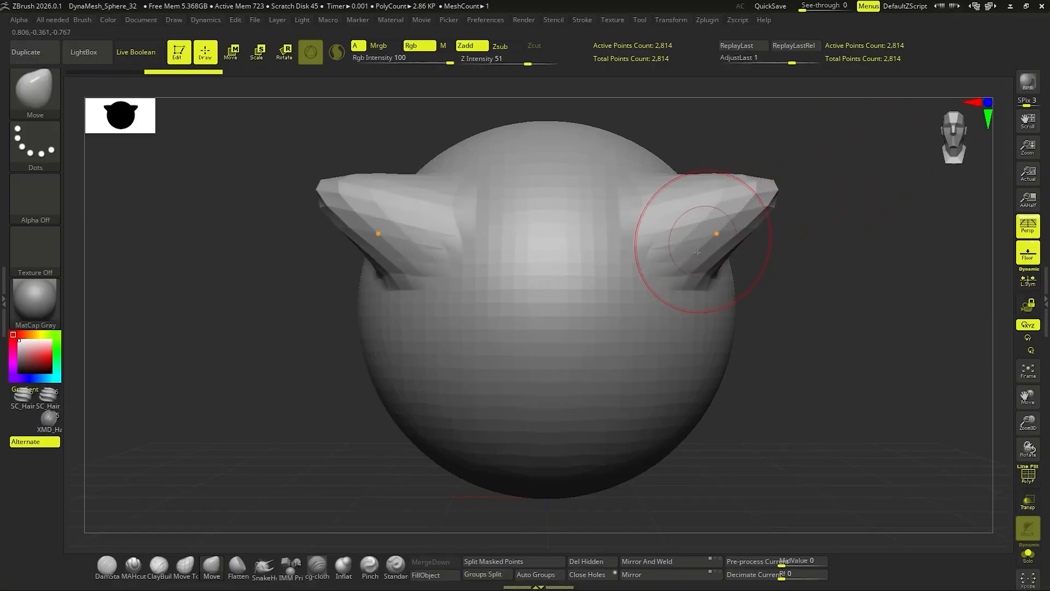
key(ctrl+z)
key(x)
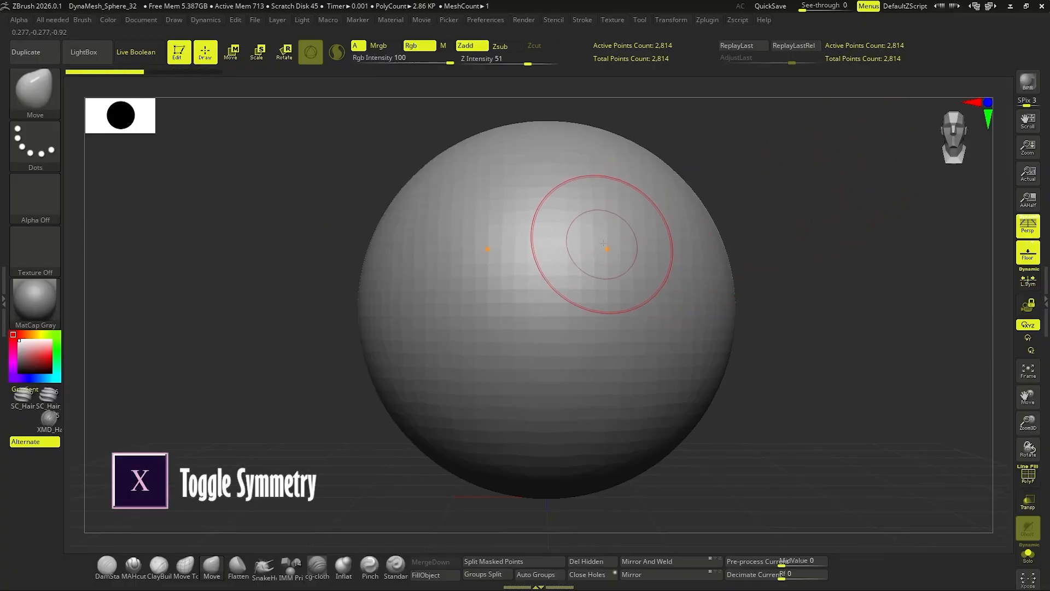
drag(586, 241, 885, 197)
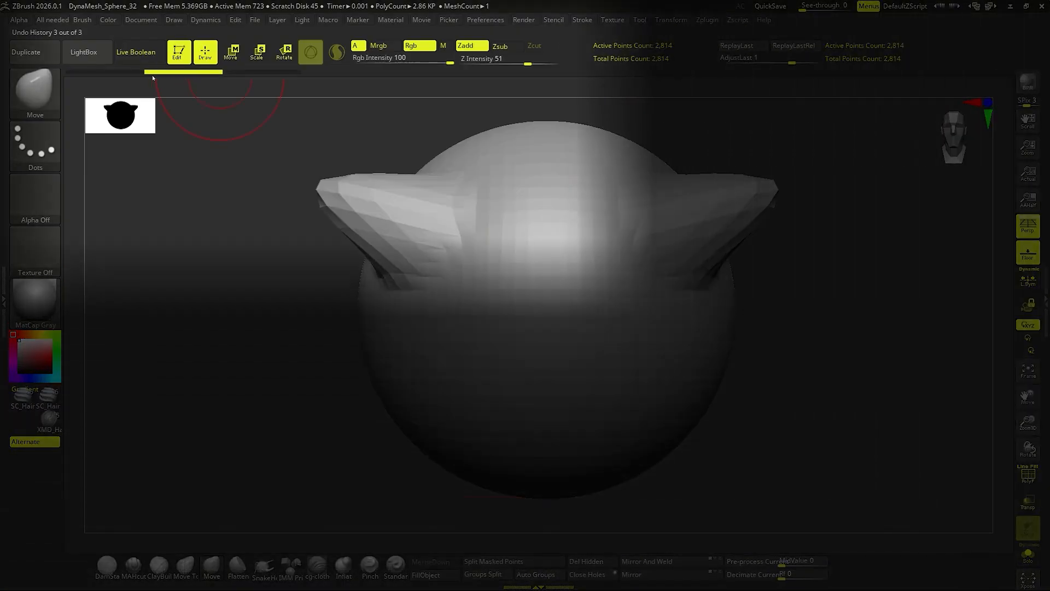
drag(152, 73, 128, 73)
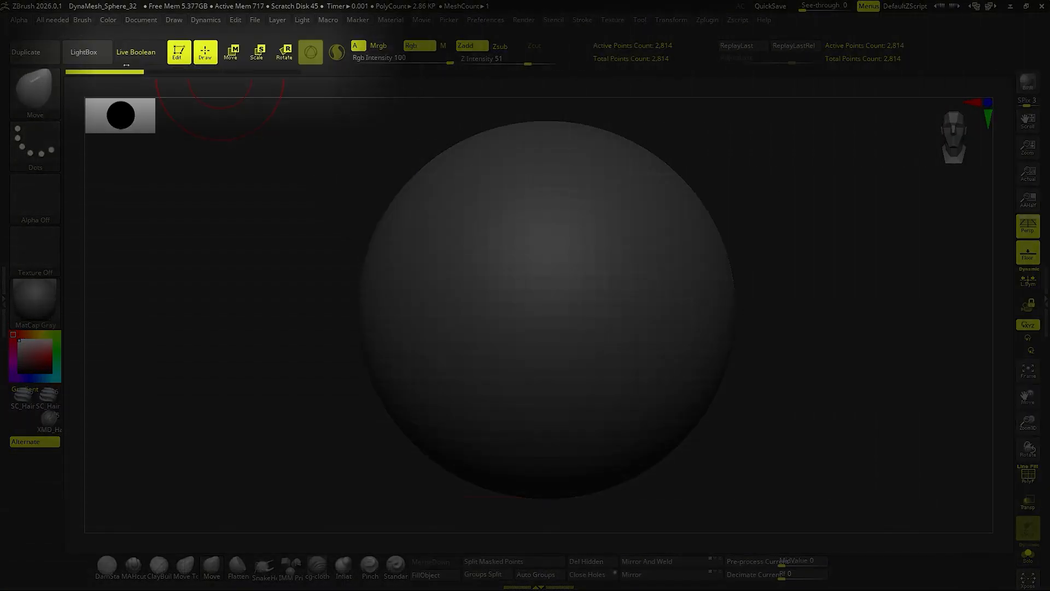
key(ctrl+shift+z)
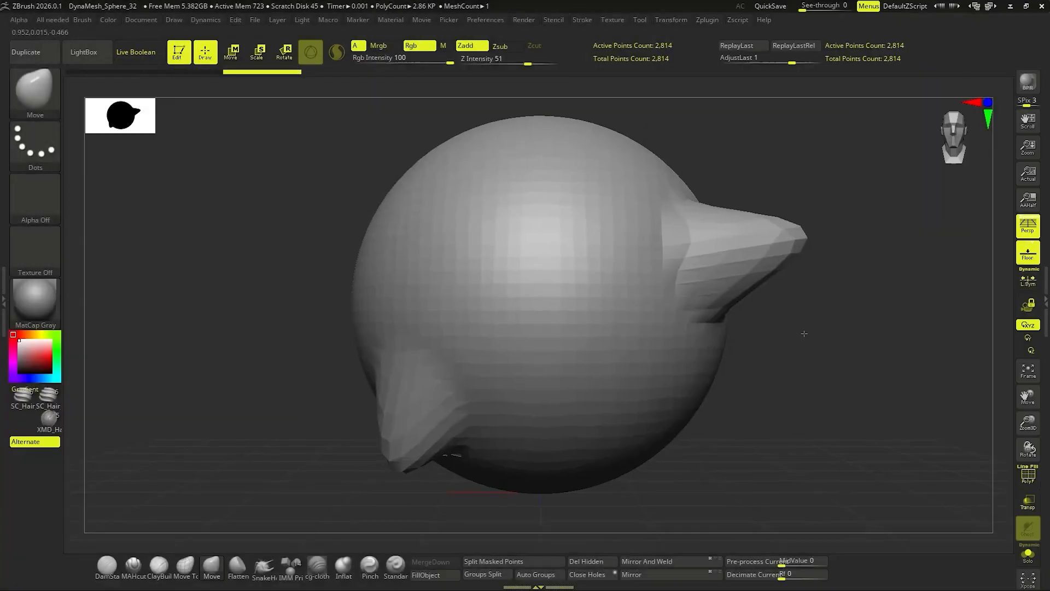
- Cycle to the next CamView head in the CamView preferences
mouse_move(804, 332)
alt+mouse_down()
mouse_move(762, 298)
mouse_move(860, 318)
mouse_move(822, 214)
alt+mouse_up()
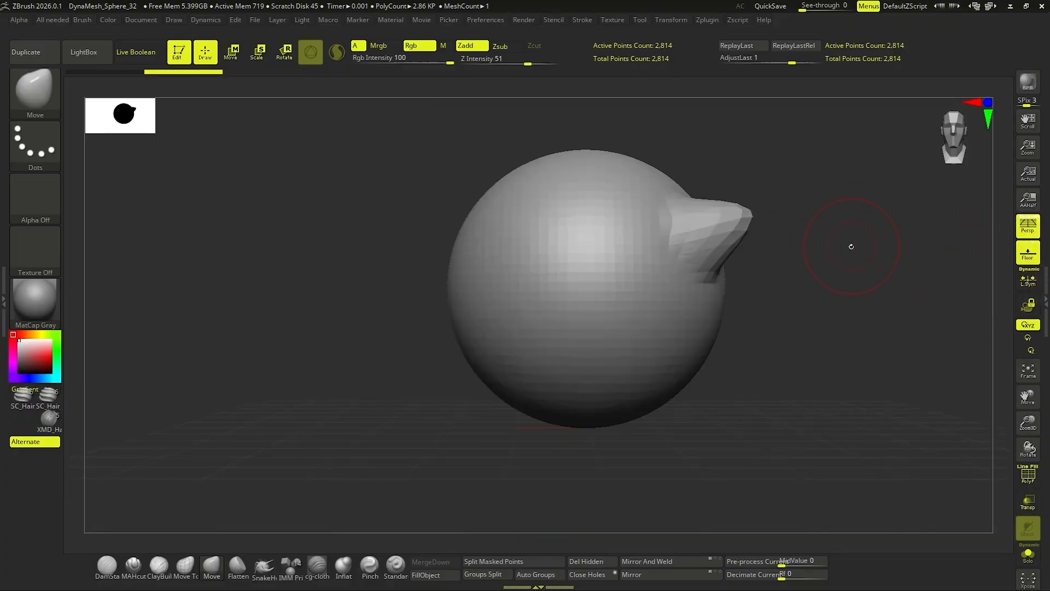
mouse_move(854, 245)
mouse_down()
mouse_move(843, 253)
mouse_move(842, 222)
mouse_move(832, 293)
mouse_move(789, 284)
mouse_move(862, 263)
mouse_move(884, 244)
mouse_move(864, 248)
mouse_move(877, 251)
mouse_up()
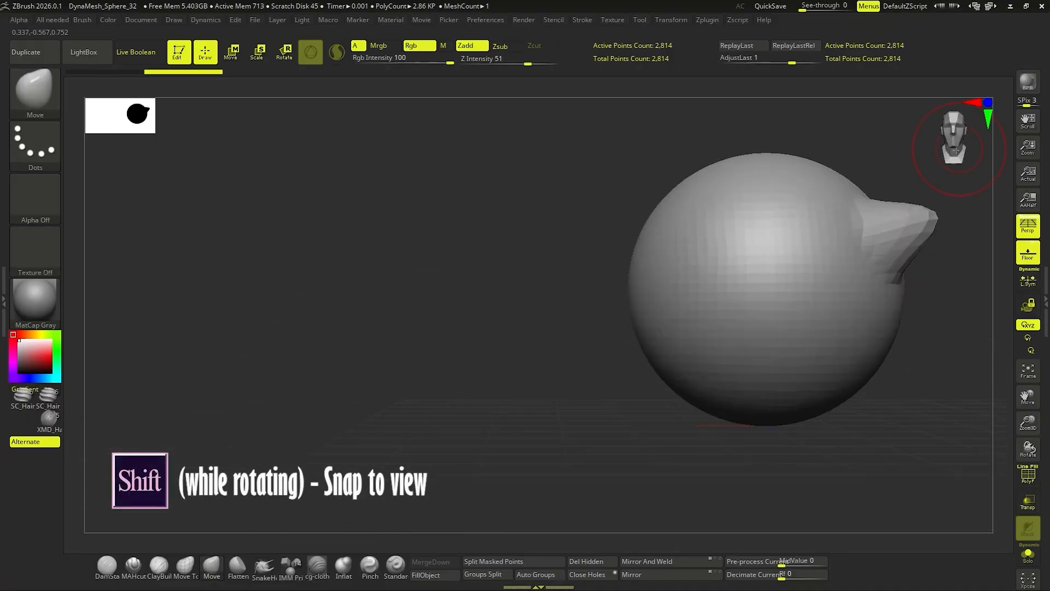
mouse_move(956, 150)
mouse_down()
mouse_move(923, 153)
mouse_move(959, 153)
mouse_up()
click(489, 20)
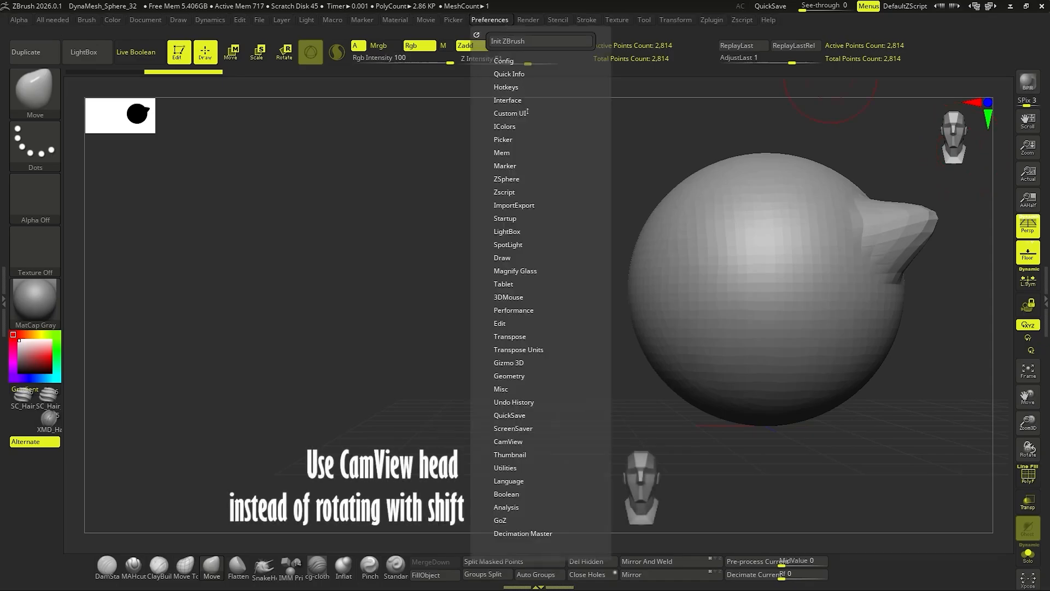
click(508, 441)
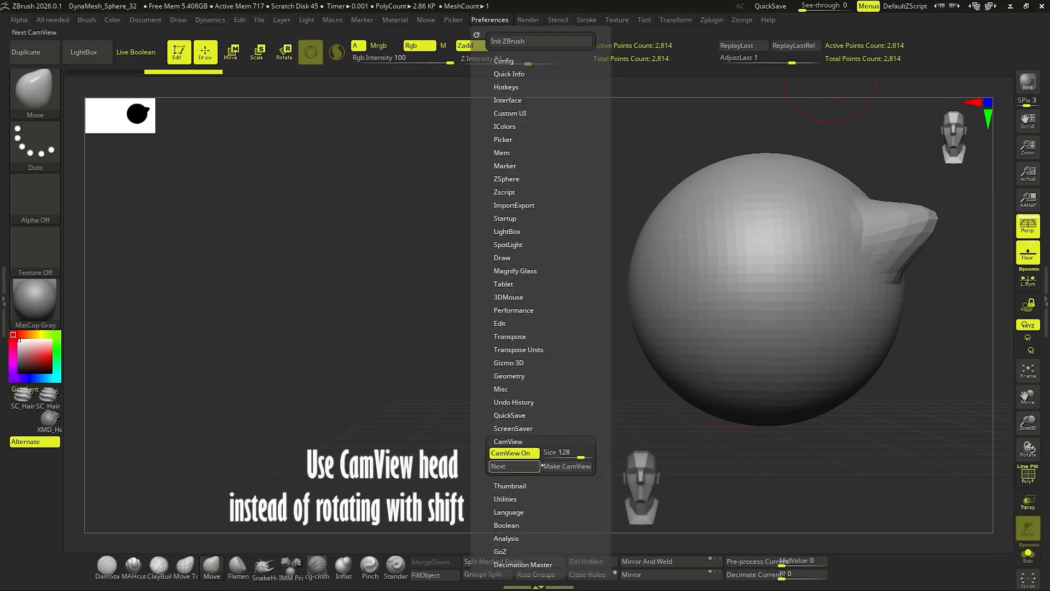
click(522, 468)
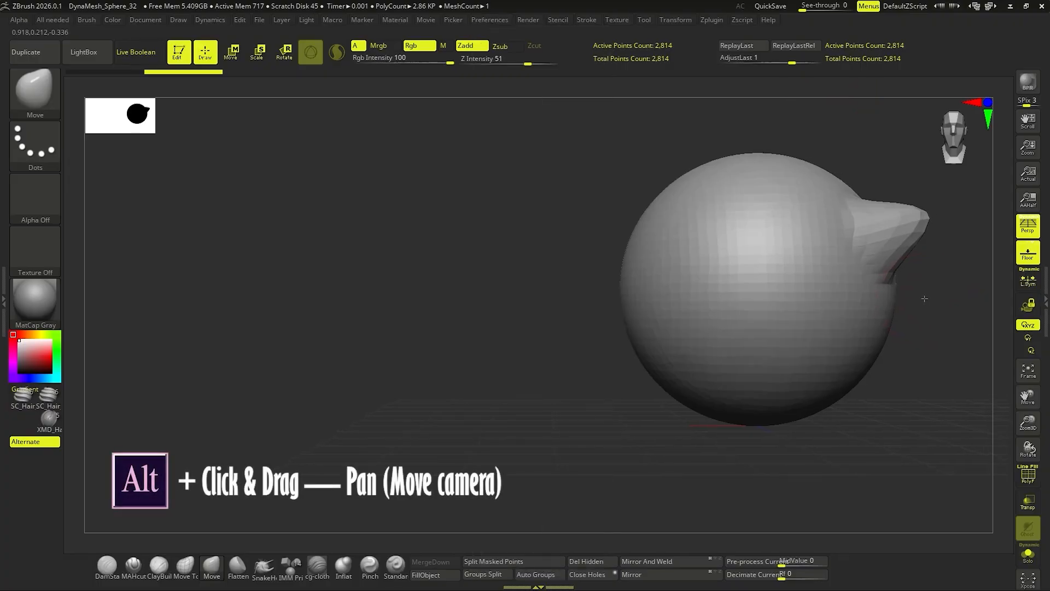
- Pan across the sphere, zoom in and out on it, and frame it in the view
alt+drag(924, 298, 1003, 510)
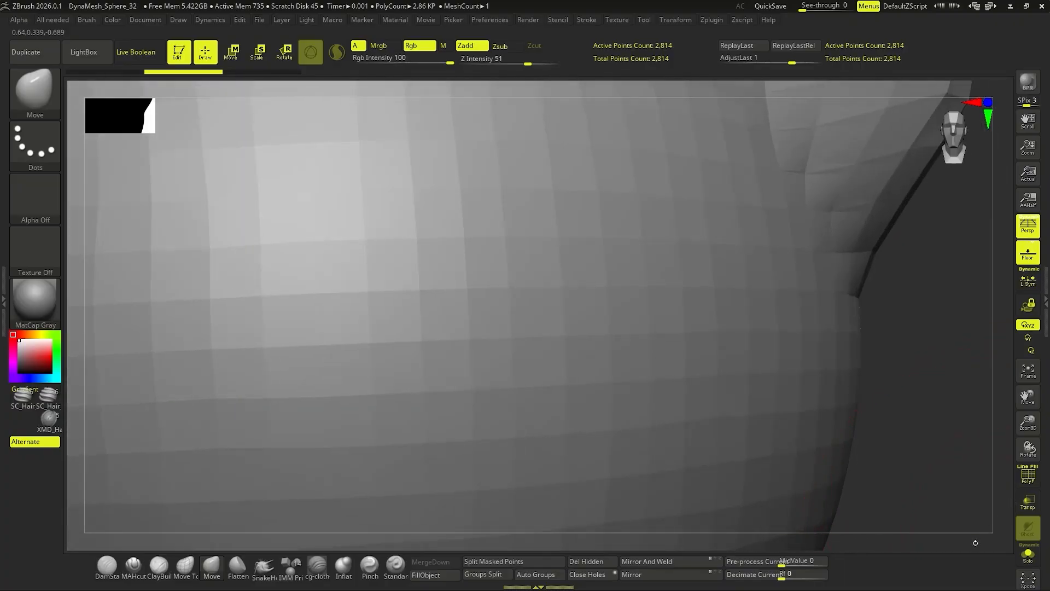
alt+drag(974, 543, 841, 329)
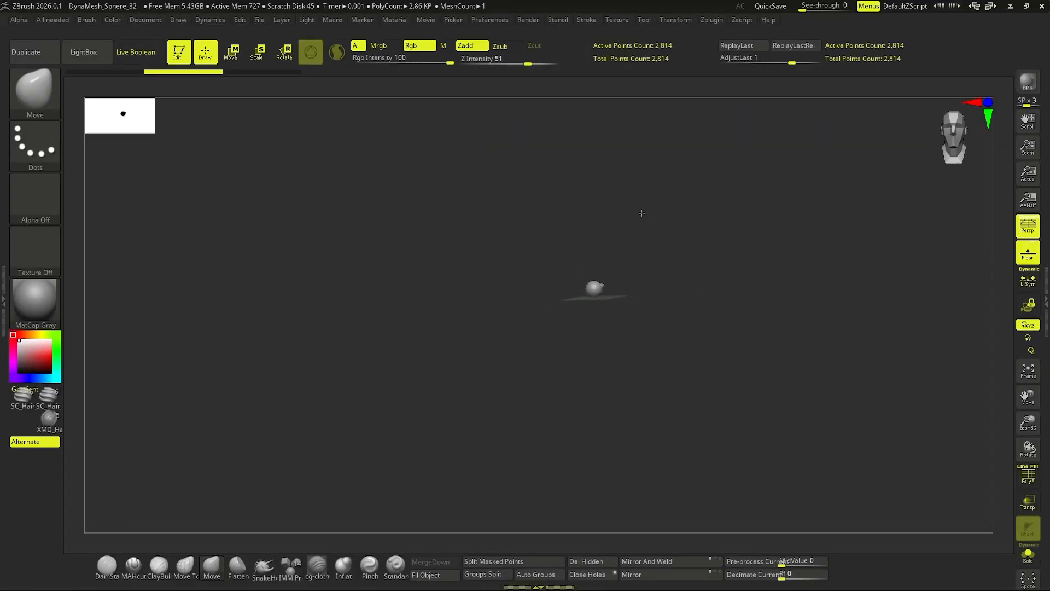
alt+drag(641, 212, 552, 181)
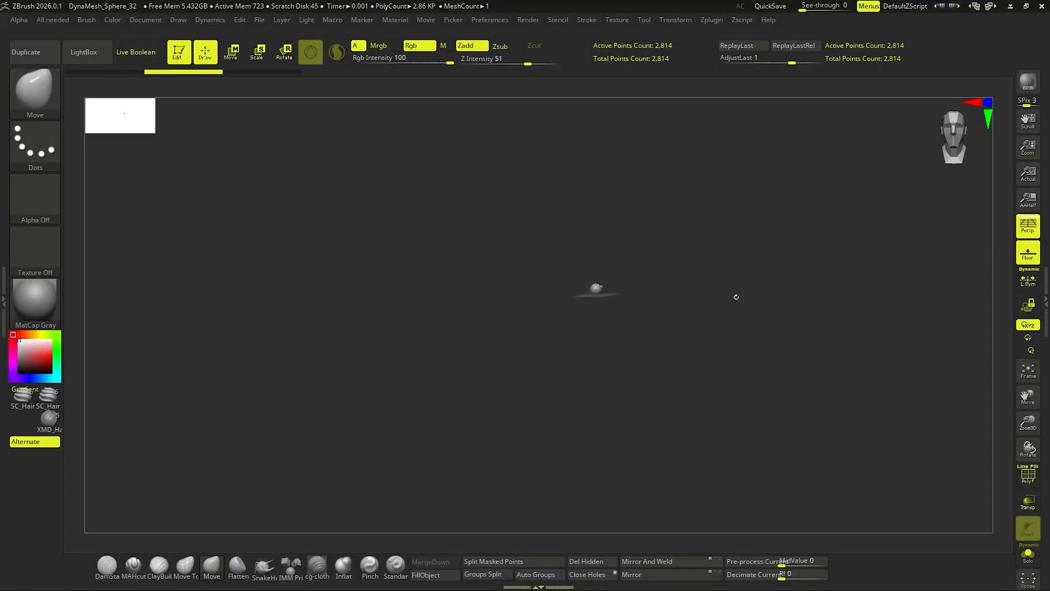
key(f)
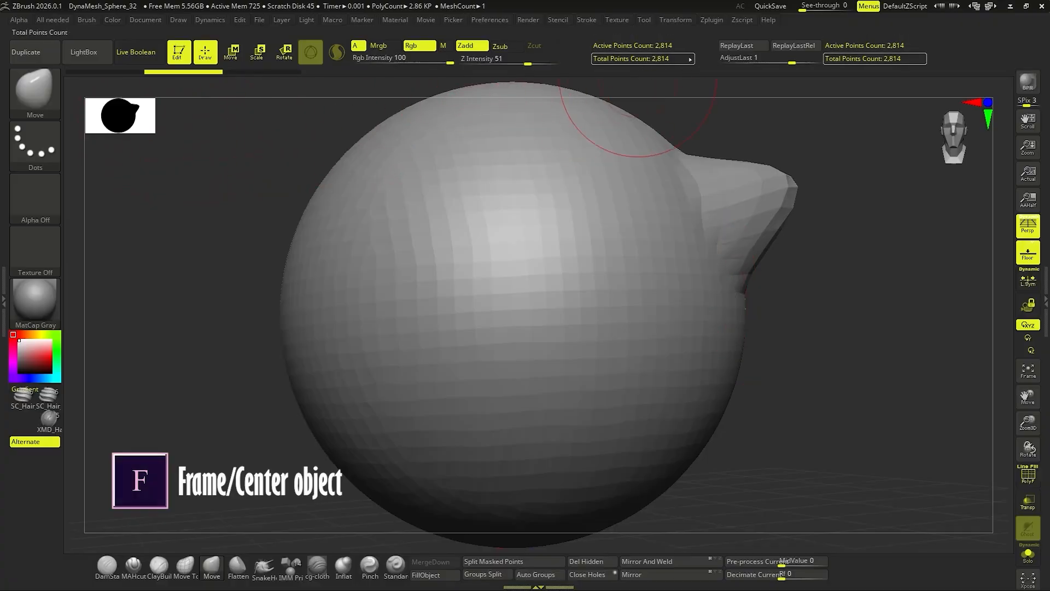
alt+drag(820, 280, 800, 235)
- Enlarge the silhouette thumbnail window in the Thumbnail preferences
click(500, 21)
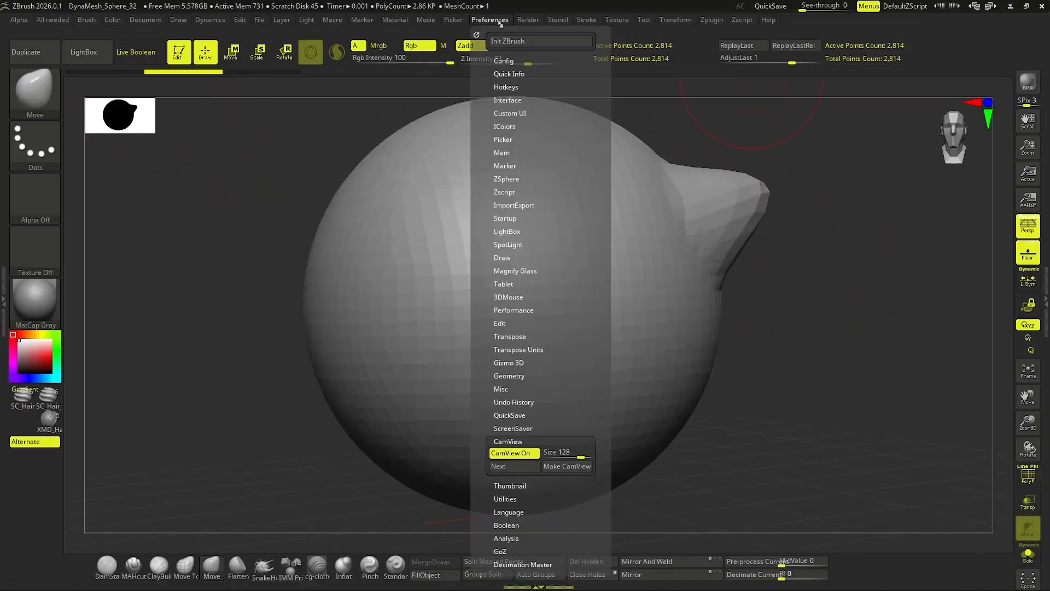
click(509, 485)
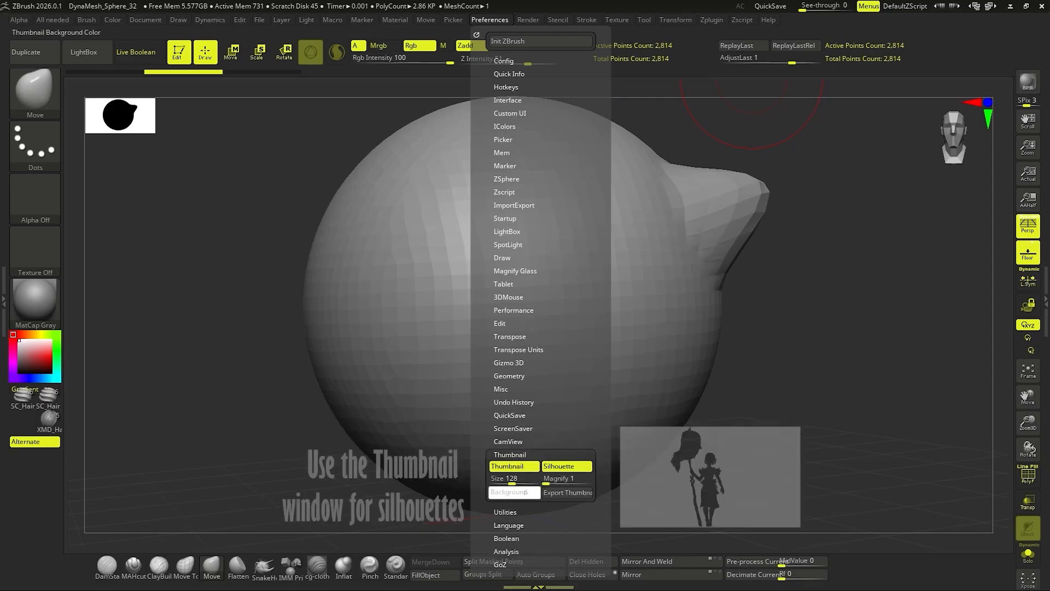
mouse_move(511, 479)
mouse_down()
mouse_move(539, 482)
mouse_move(515, 483)
mouse_up()
- Set the Move brush's Z Intensity to 44
key(space)
mouse_move(558, 304)
mouse_down()
mouse_move(577, 320)
mouse_move(561, 321)
mouse_move(574, 347)
mouse_move(544, 348)
mouse_move(592, 348)
mouse_move(582, 347)
mouse_up()
- Select the ClayBuildup brush and sculpt raised and carved vertical strokes on the sphere's side
key(b)
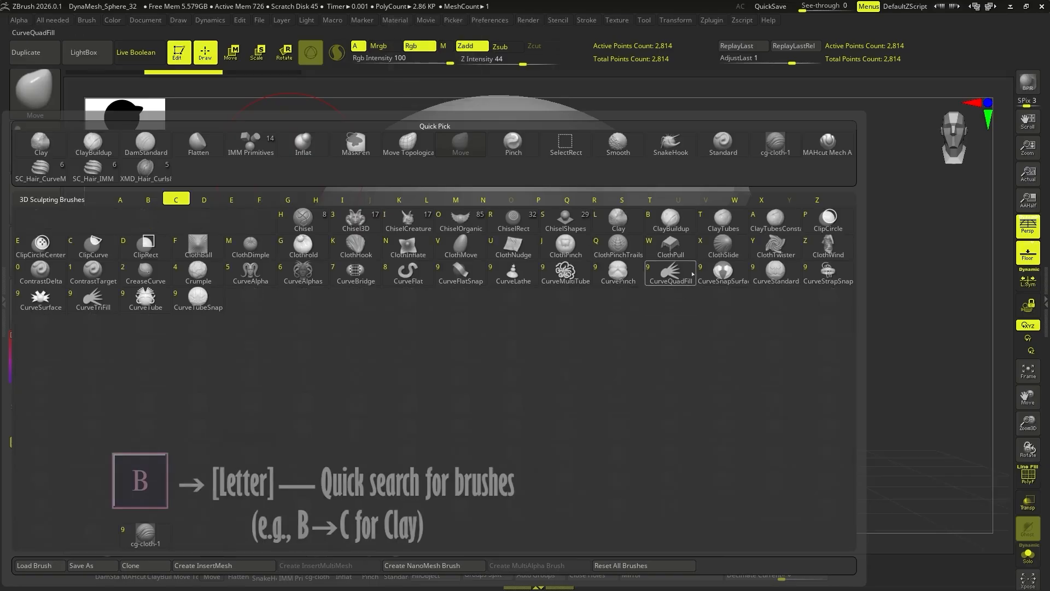
key(c)
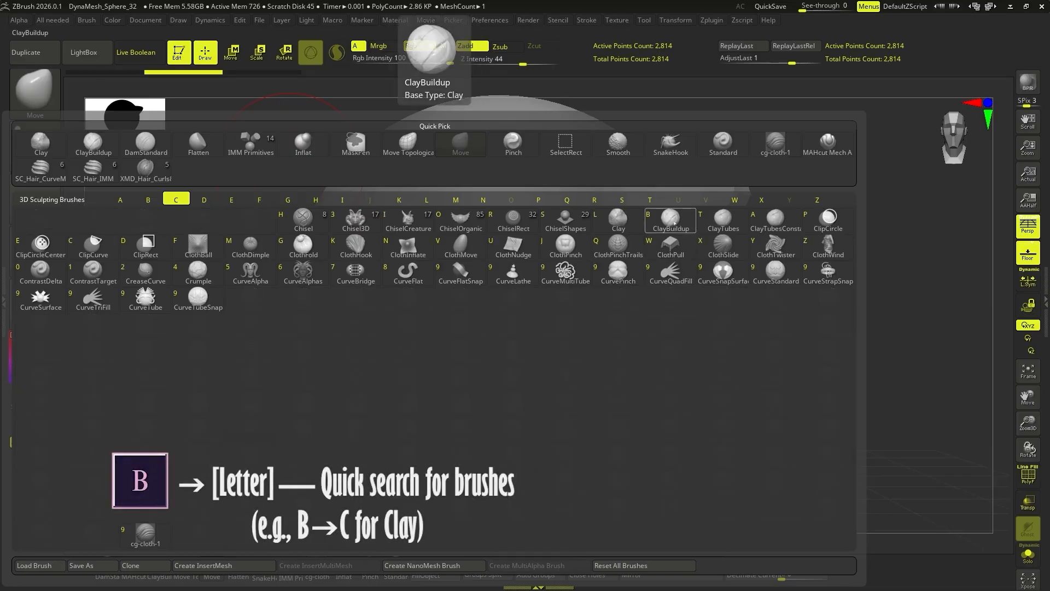
key(b)
drag(729, 290, 795, 325)
alt+drag(482, 204, 437, 415)
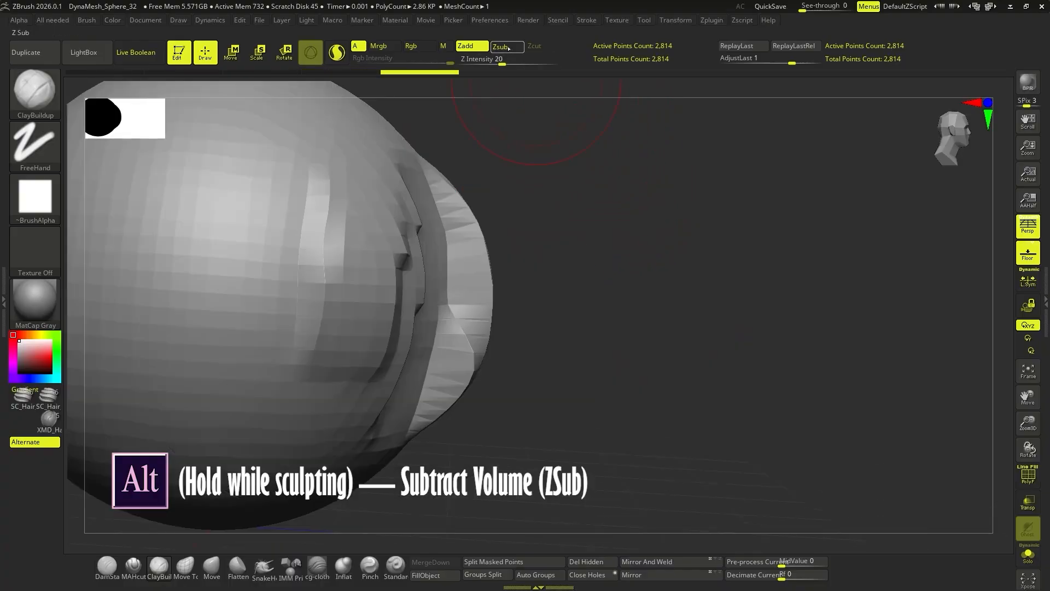
- Carve a vertical groove into the sphere's side in Zsub mode and smooth over the sculpted strokes
click(508, 48)
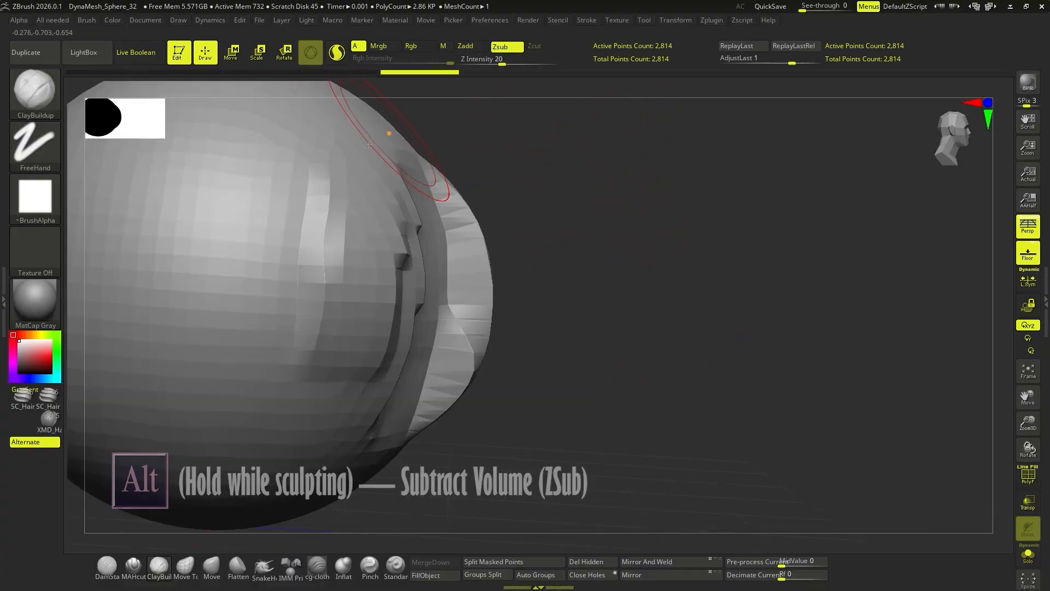
drag(288, 185, 256, 371)
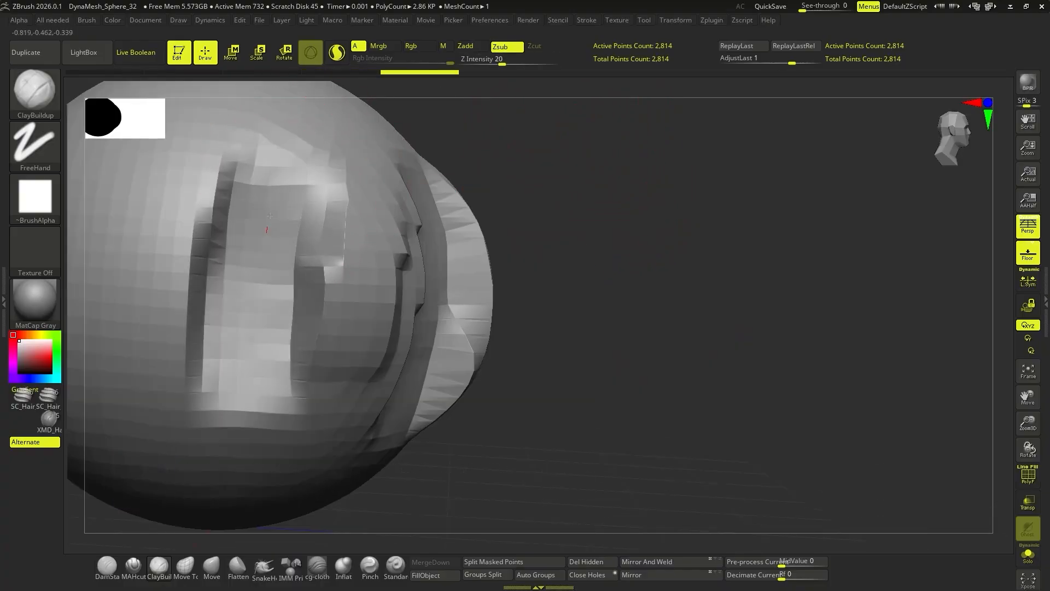
drag(496, 175, 567, 246)
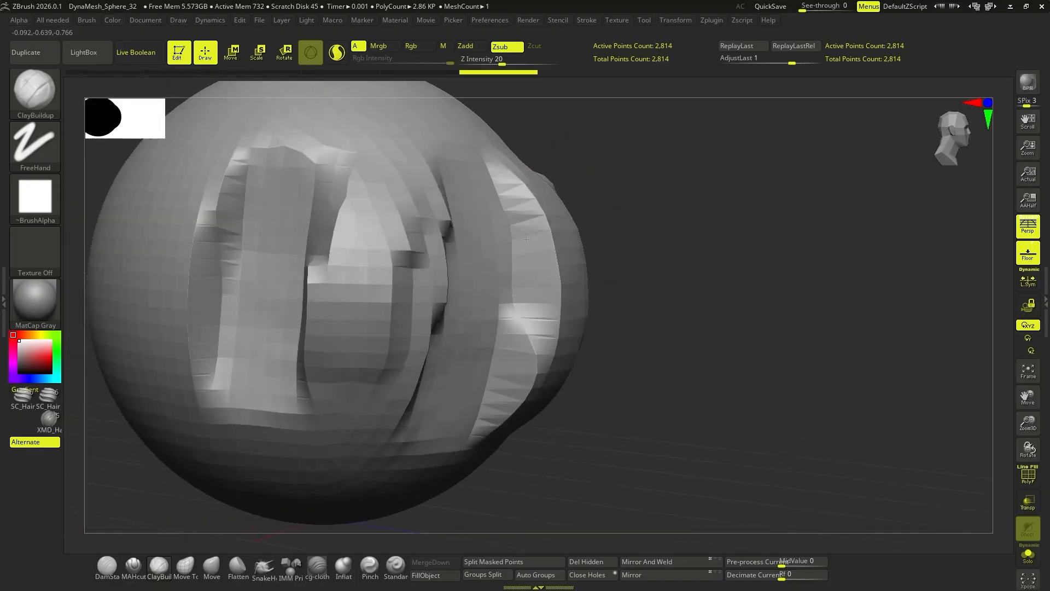
mouse_move(445, 251)
shift+mouse_down()
mouse_move(419, 262)
mouse_move(398, 339)
mouse_move(322, 372)
mouse_move(528, 312)
mouse_move(486, 400)
shift+mouse_up()
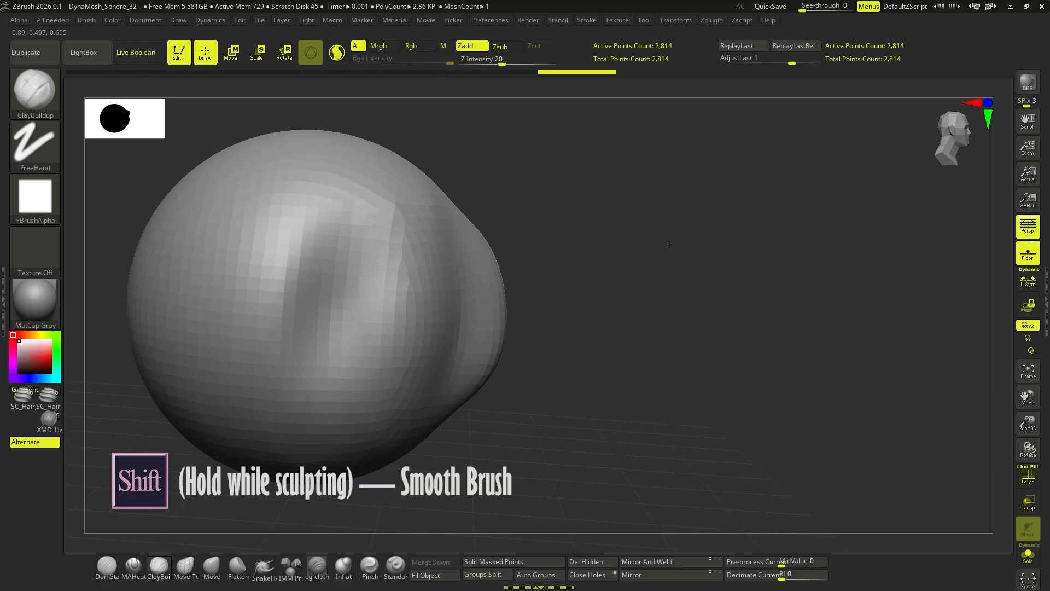
- Select the Flatten brush and flatten areas of the sculpted sphere's surface
drag(668, 241, 238, 559)
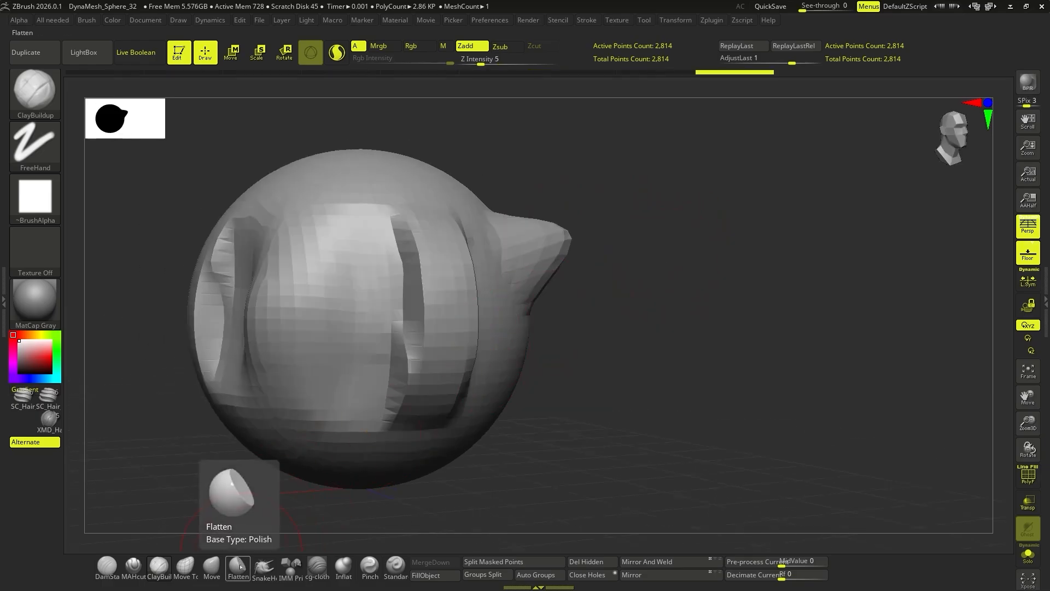
click(239, 566)
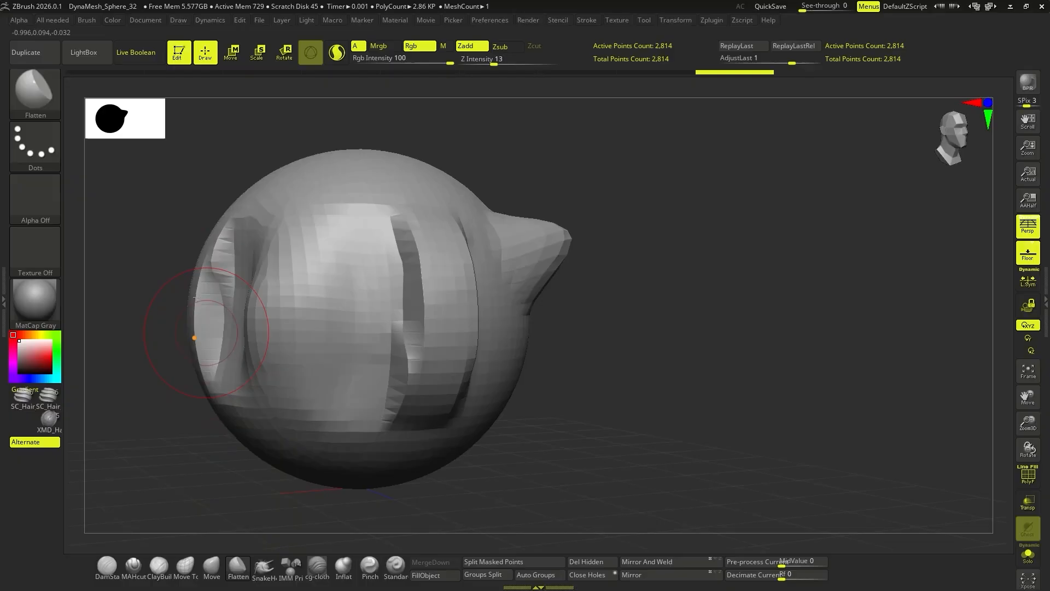
mouse_move(177, 118)
mouse_down()
mouse_move(403, 284)
mouse_move(391, 313)
mouse_up()
- Insert an H Sphere 32 with the IMM PrimitivesH brush into the sphere's side below the horn and clear the mask
drag(523, 267, 520, 256)
ctrl+right_drag(520, 255, 525, 270)
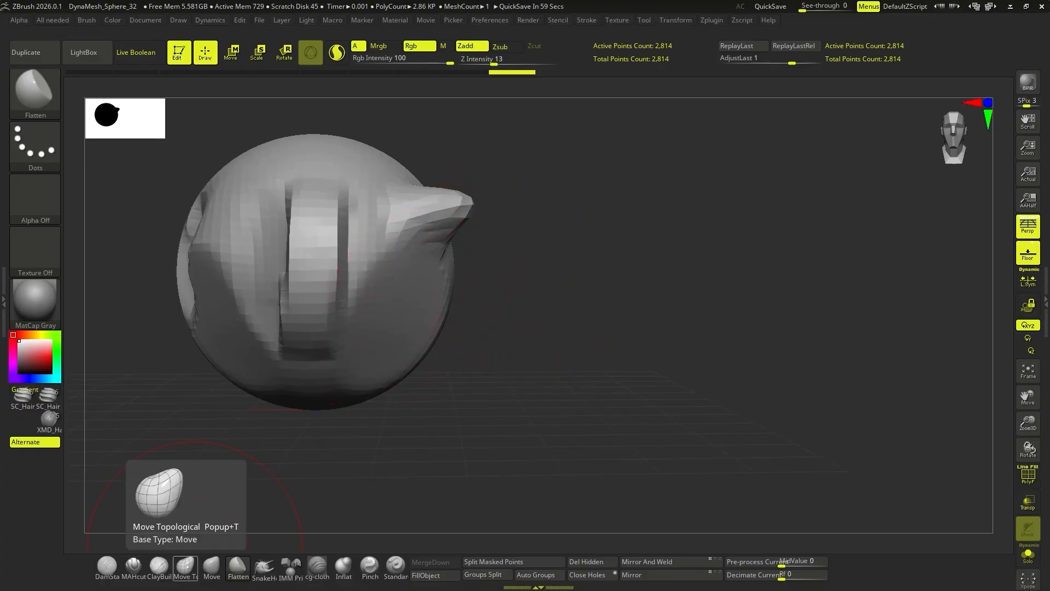
key(b)
key(i)
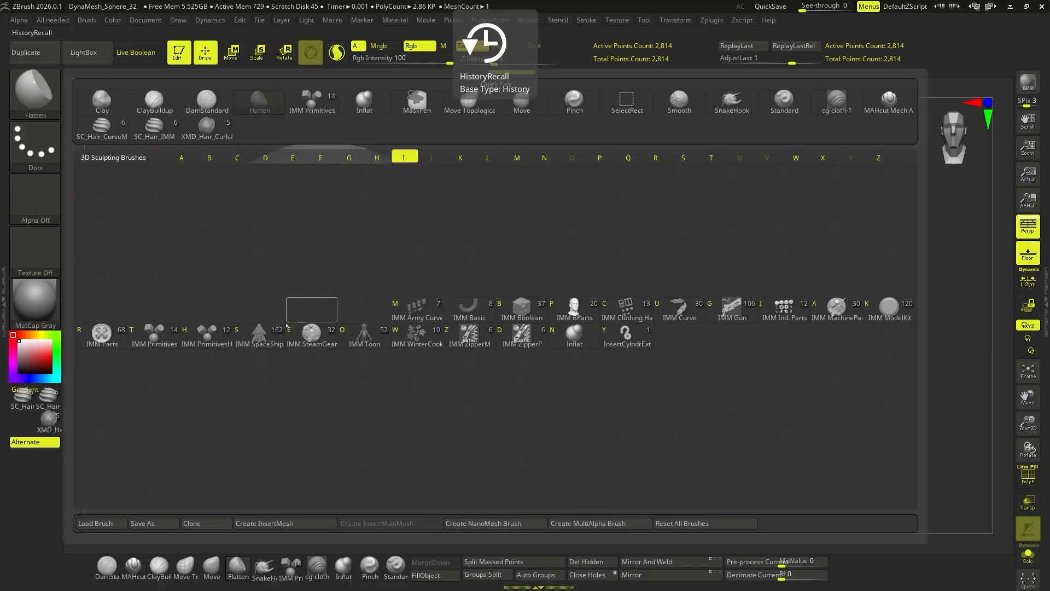
click(212, 336)
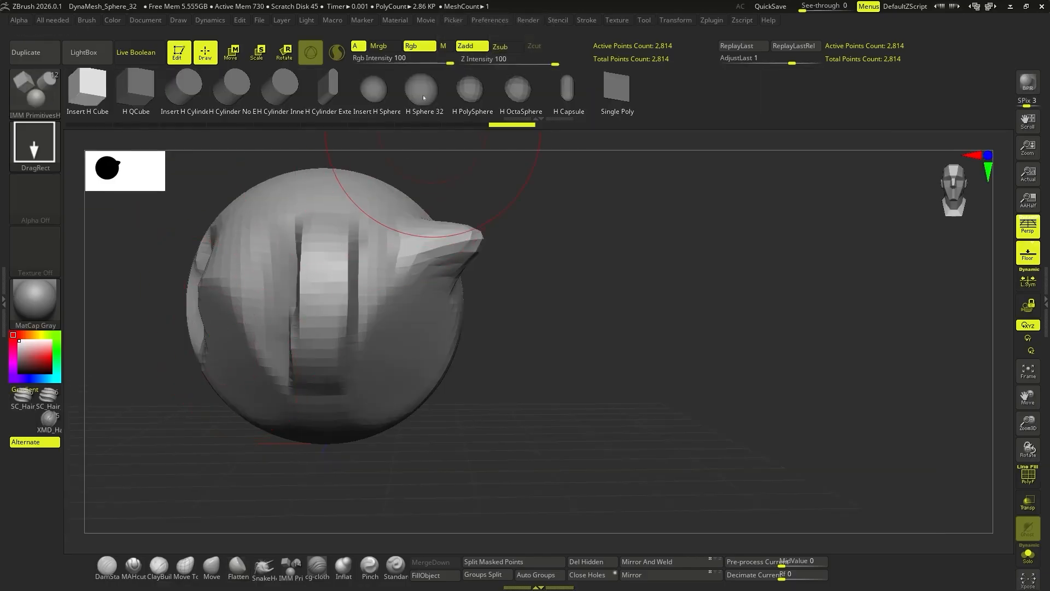
right_click(556, 239)
drag(556, 240, 535, 239)
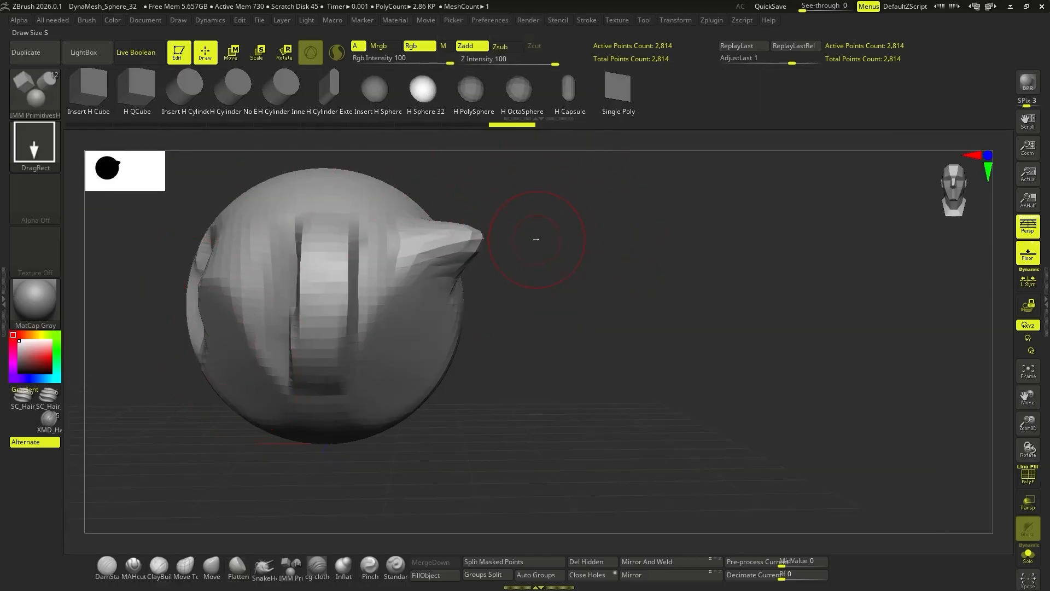
drag(446, 327, 484, 386)
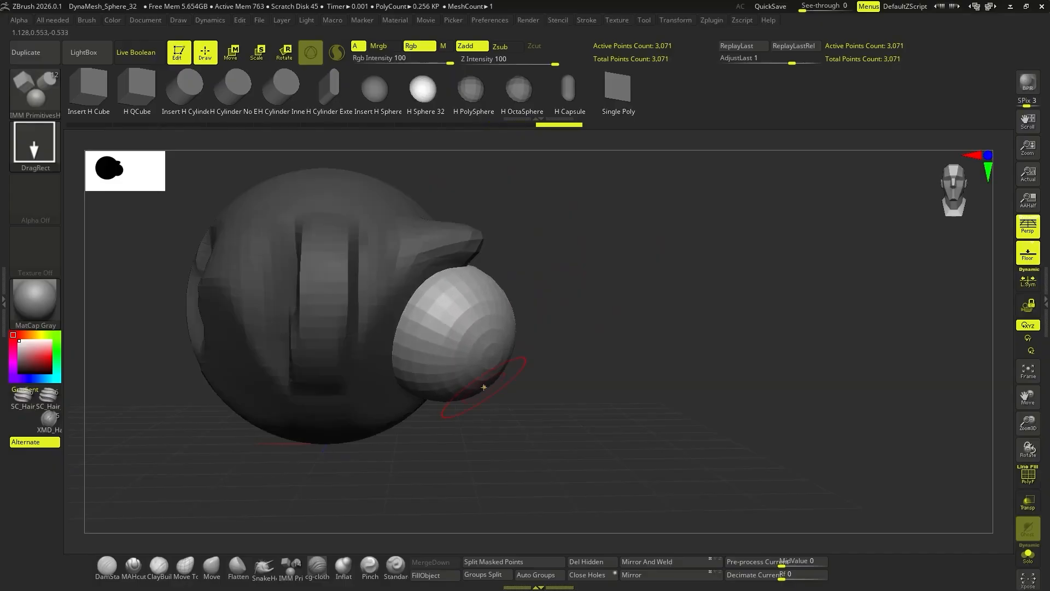
mouse_move(557, 241)
ctrl+mouse_down()
mouse_move(636, 306)
mouse_move(626, 307)
ctrl+mouse_up()
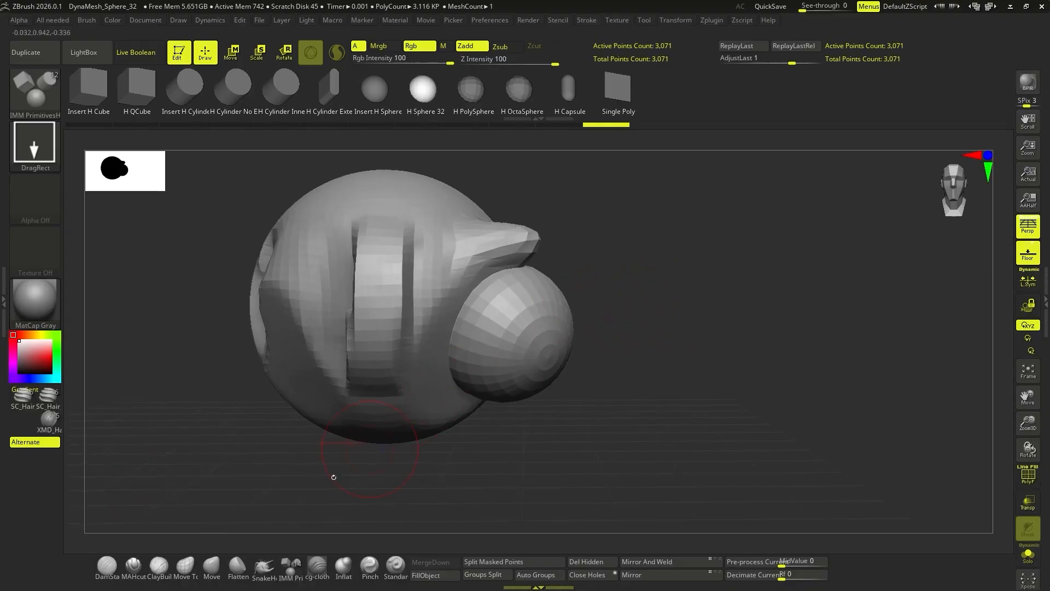
- Try pulling the horn and the inserted sphere outward together with an enlarged Move brush
click(211, 566)
key(space)
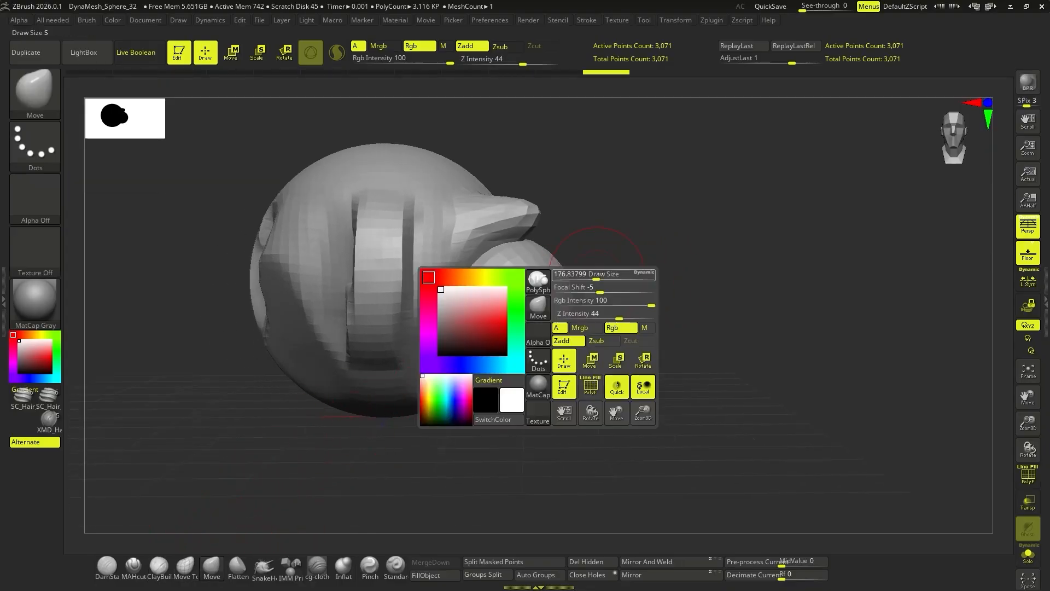
drag(546, 257, 757, 169)
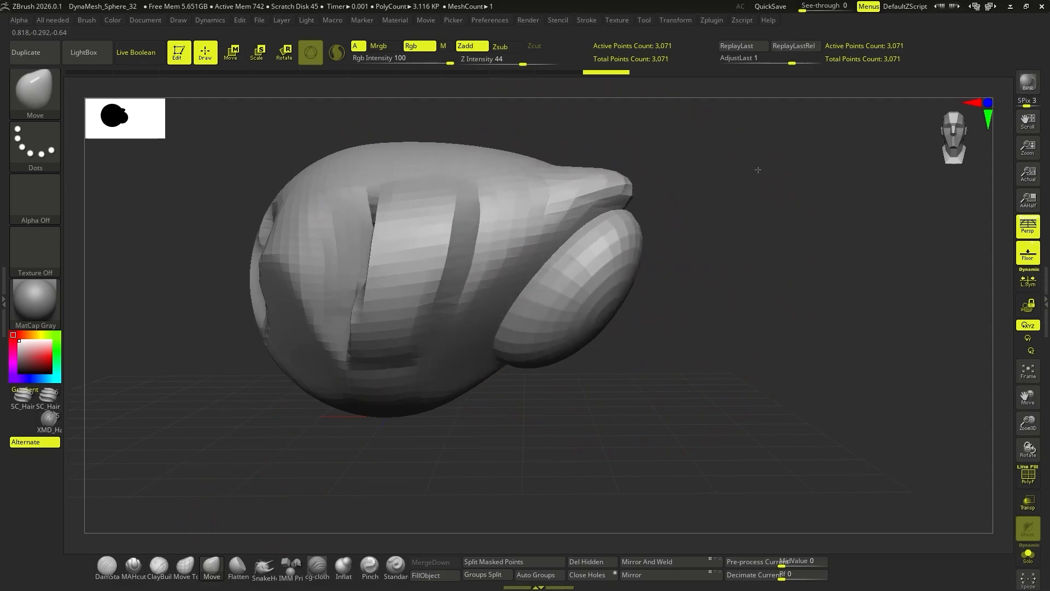
- Try pulling only the inserted sphere away from the body with the Move Topological brush
click(185, 566)
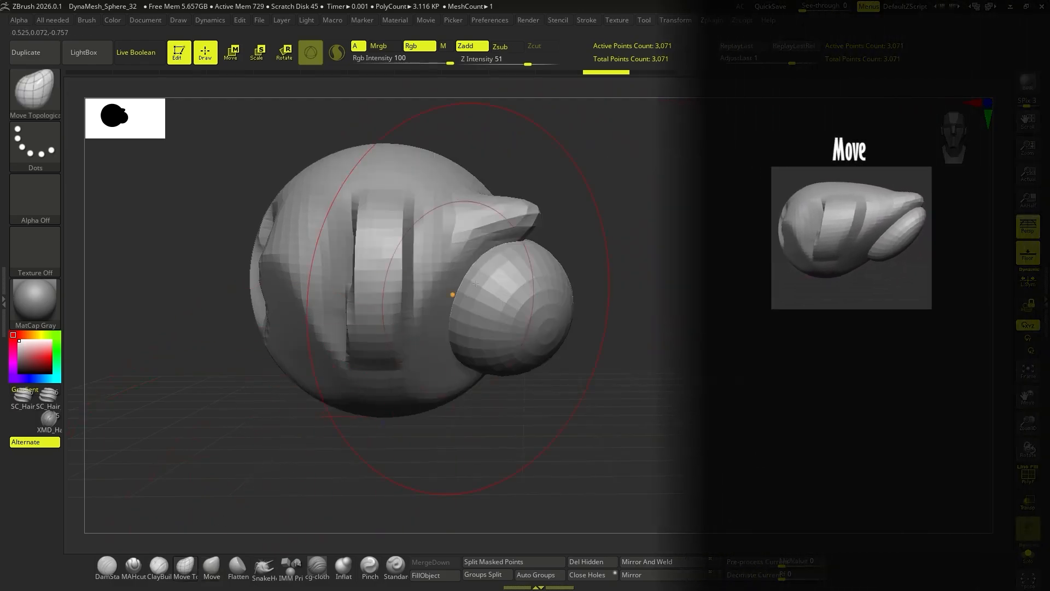
drag(475, 284, 519, 383)
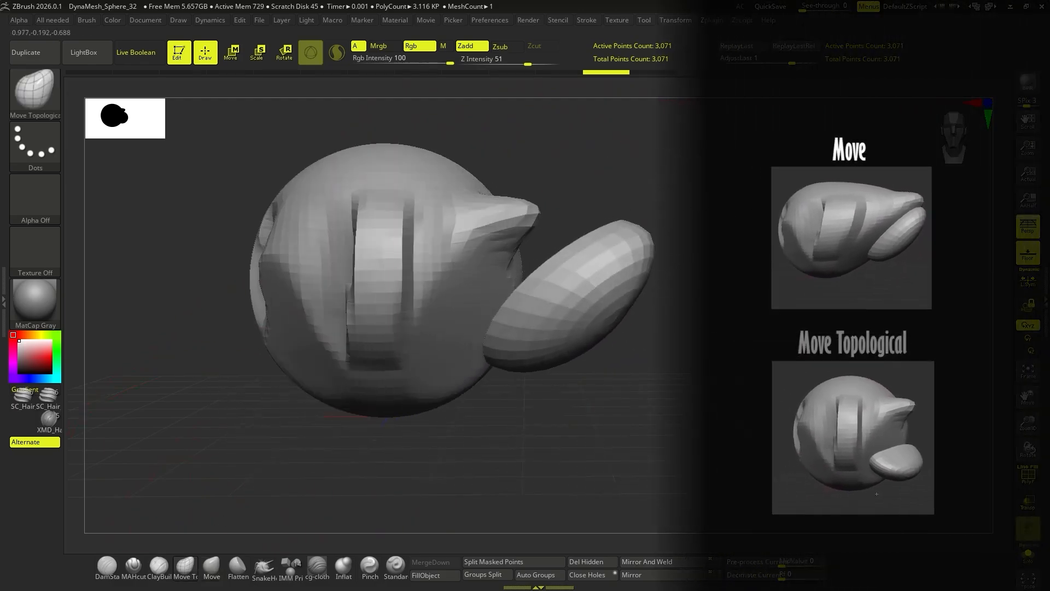
key(shift)
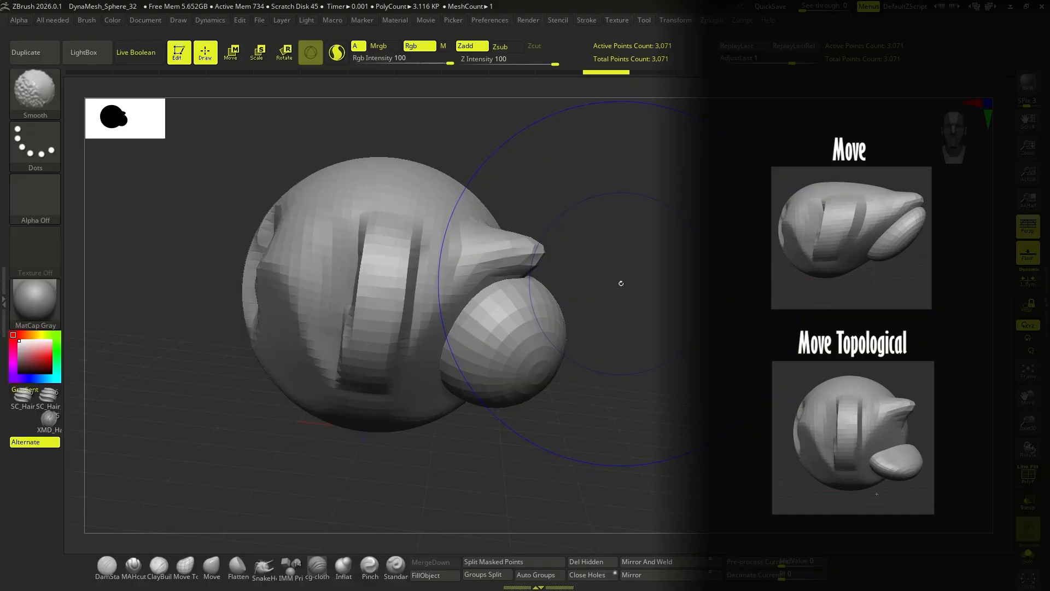
- Show the polyframe wireframe and isolate the inserted sphere's polygroup
key(shift+f)
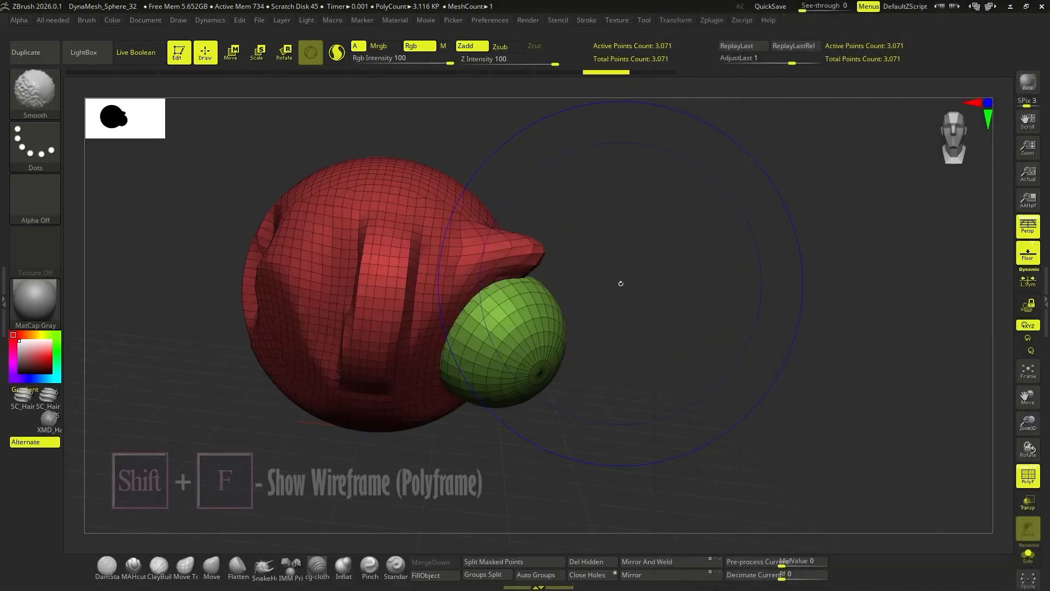
drag(621, 280, 620, 270)
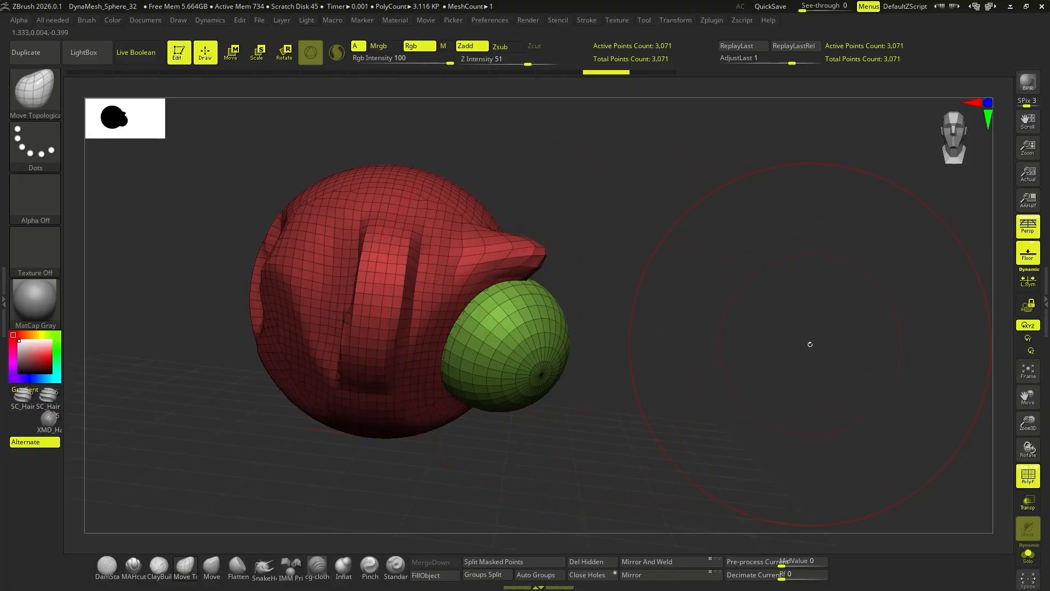
ctrl+shift+click(536, 328)
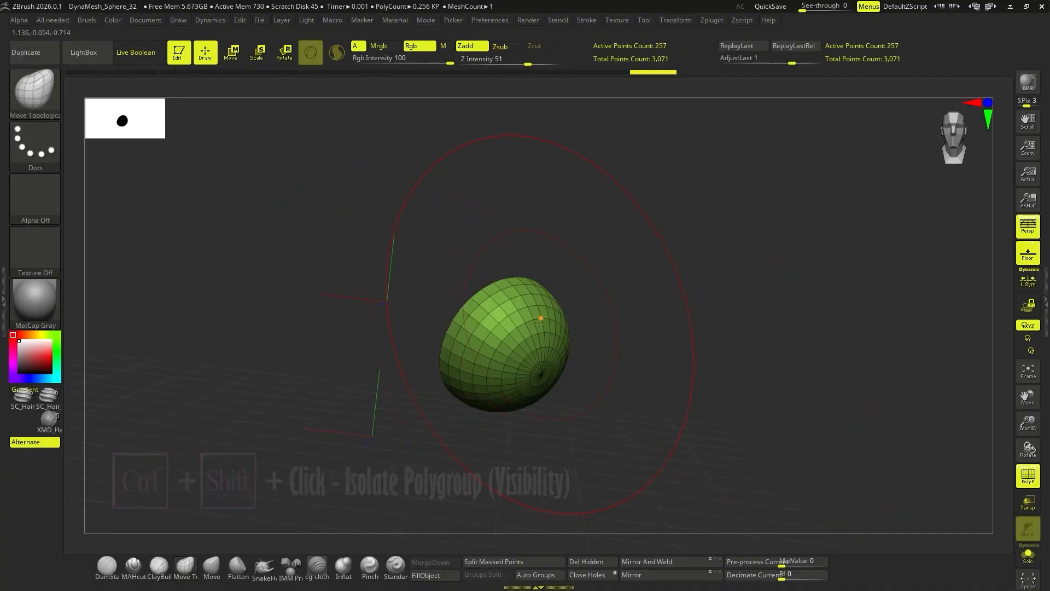
- Mask the whole isolated sphere and invert the mask
mouse_move(671, 209)
ctrl+mouse_down()
mouse_move(525, 410)
mouse_move(428, 427)
mouse_move(391, 456)
ctrl+mouse_up()
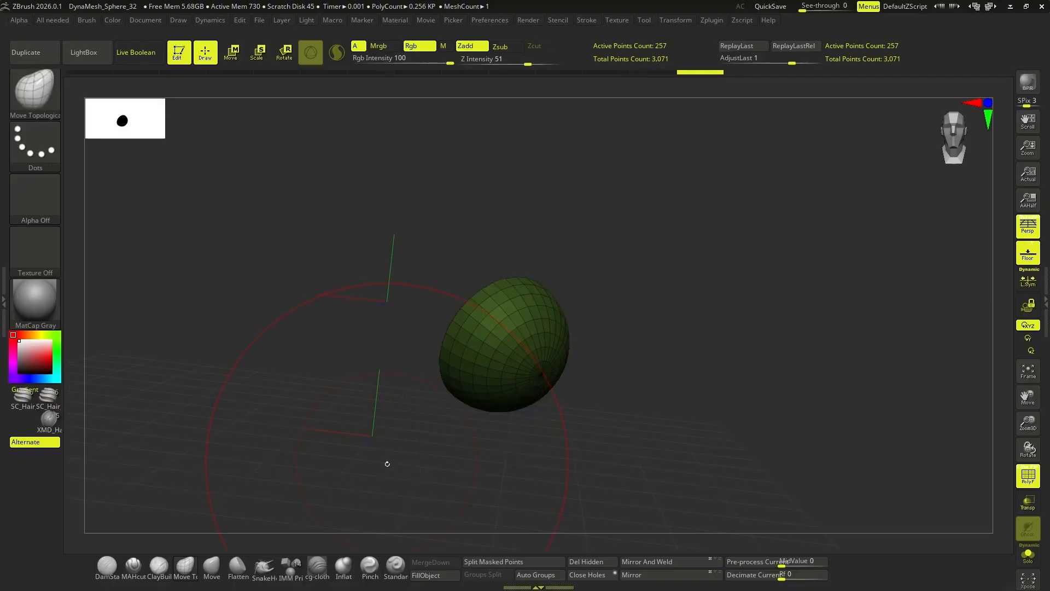
ctrl+click(663, 311)
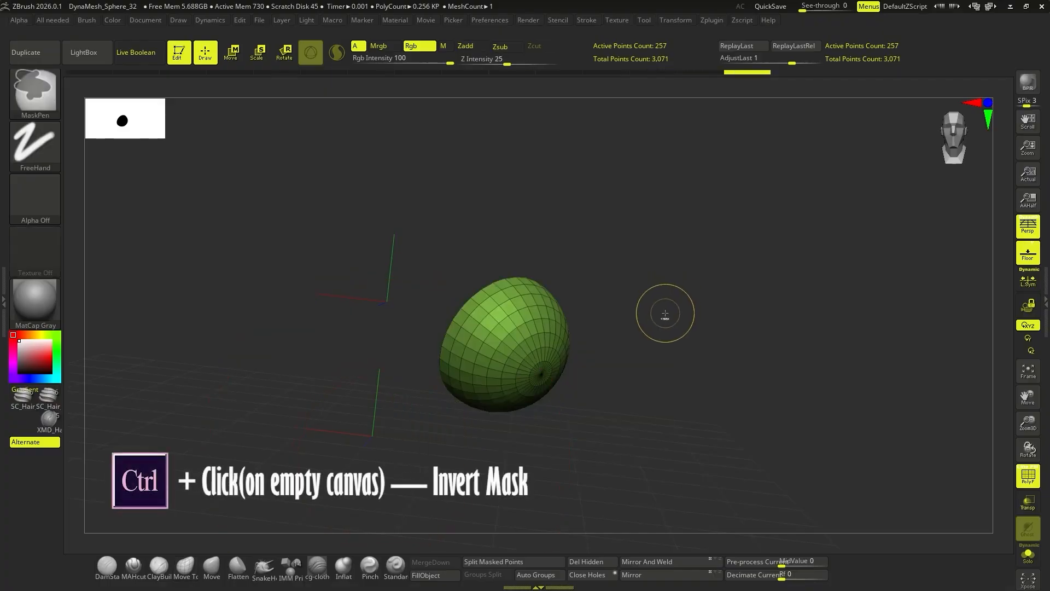
- Choose MaskLasso as the masking brush
key(ctrl)
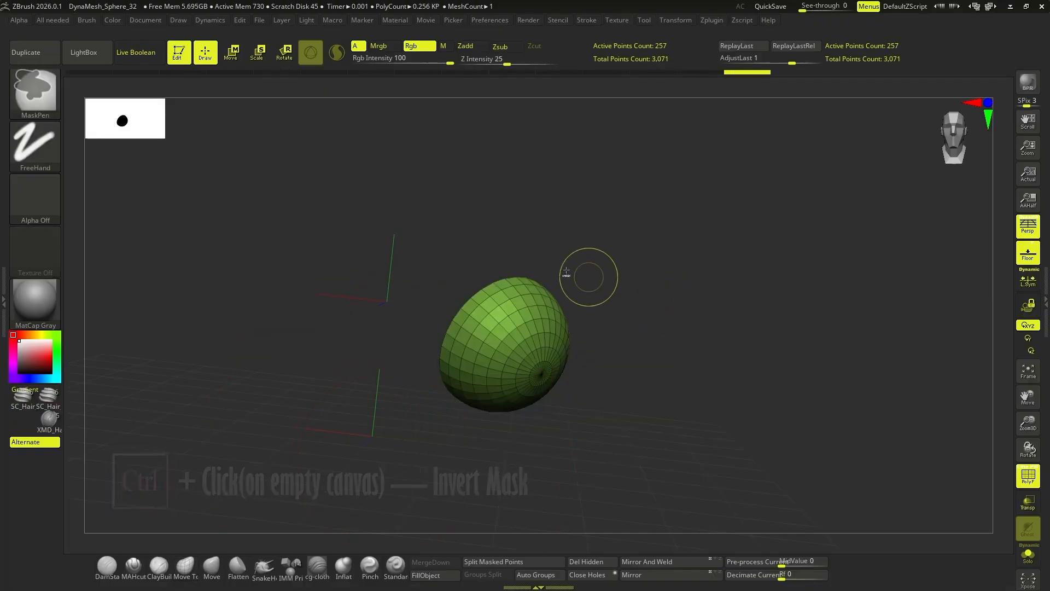
click(55, 103)
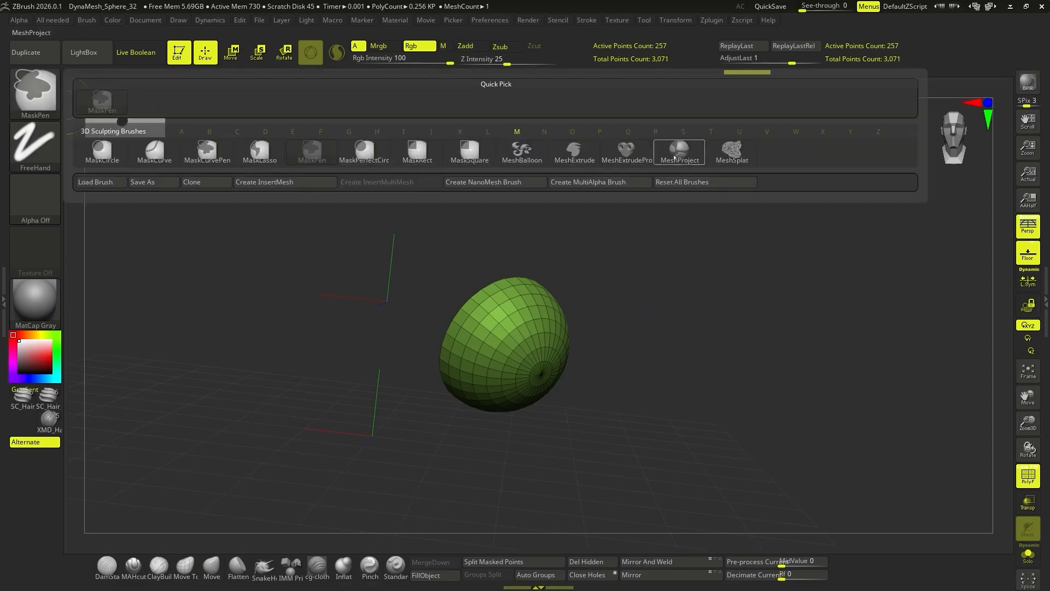
ctrl+click(261, 156)
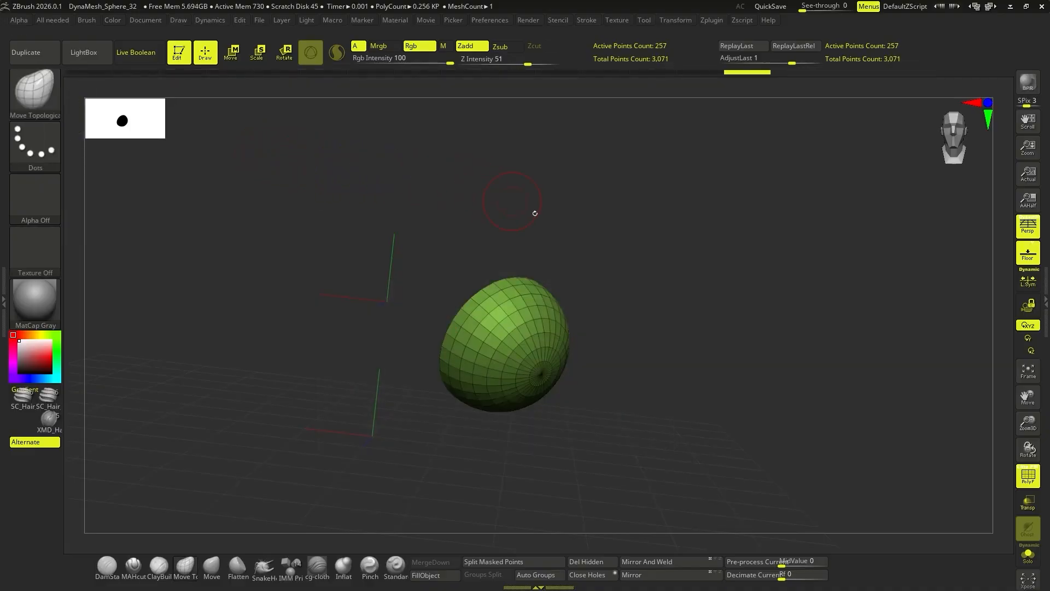
- Mask the whole isolated sphere and show all polygroups again
mouse_move(615, 269)
ctrl+mouse_down()
mouse_move(509, 413)
mouse_move(683, 292)
mouse_move(589, 255)
ctrl+mouse_up()
ctrl+shift+drag(618, 218, 361, 459)
ctrl+shift+click(645, 303)
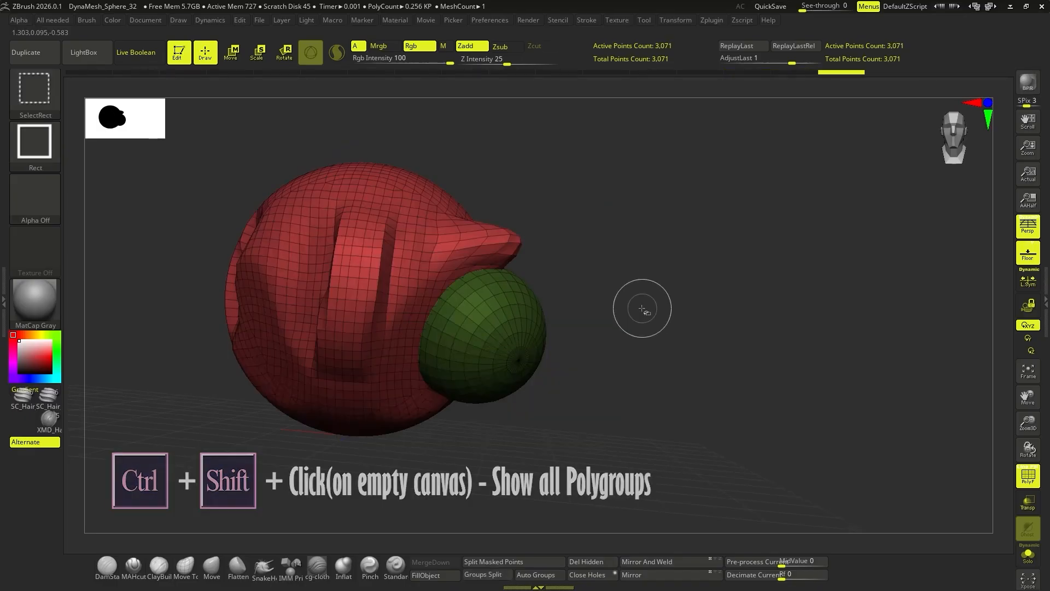
- Hide the polyframe wireframe and split the masked inserted sphere into its own subtool
key(shift+f)
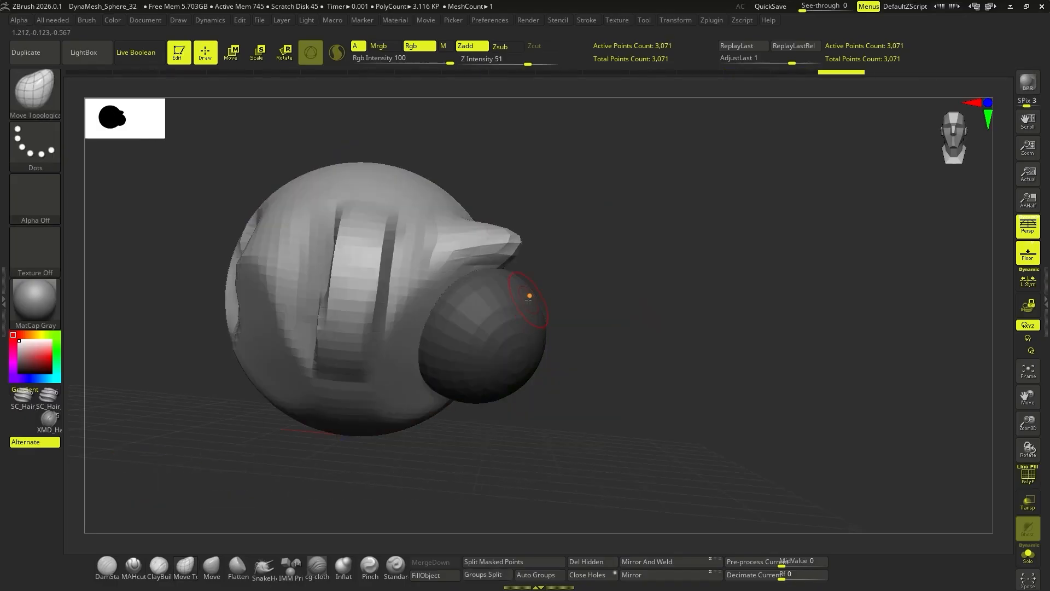
alt+drag(578, 259, 580, 281)
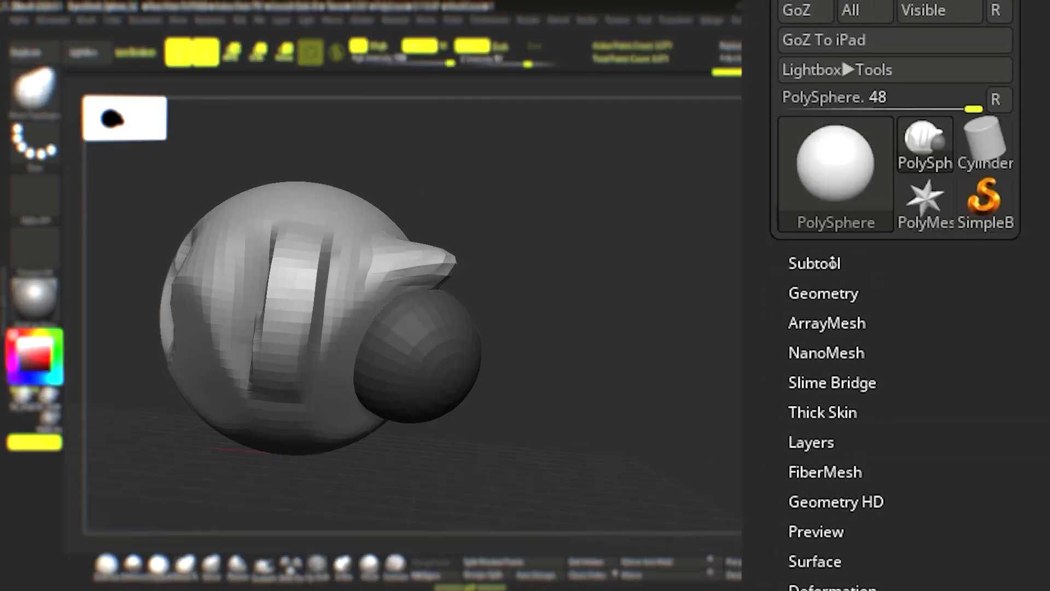
click(830, 262)
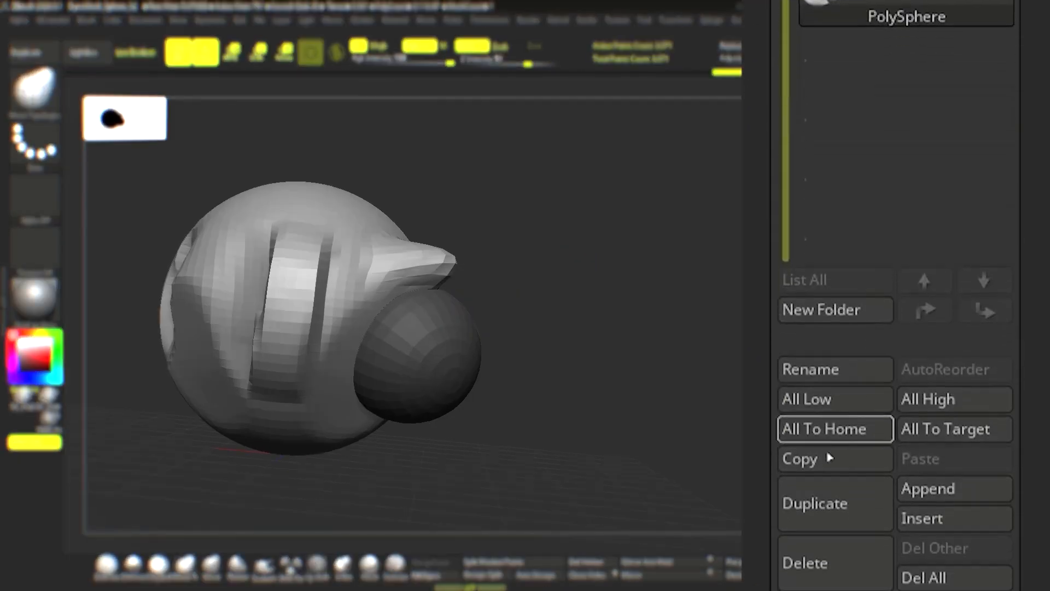
click(807, 268)
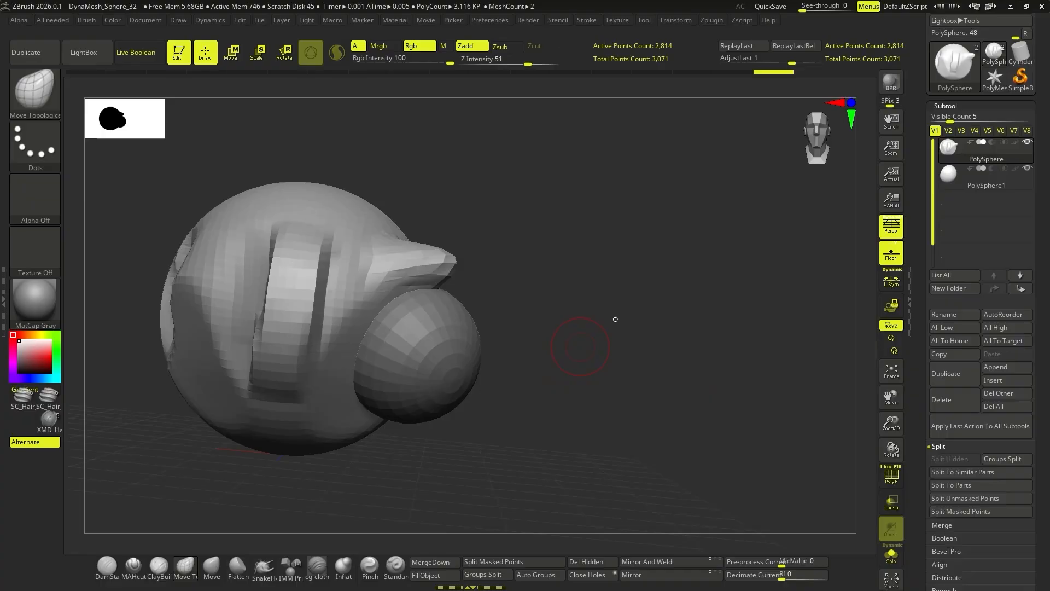
- Switch the active subtool to the small sphere and back to the horned sphere, and toggle subtool visibility
click(954, 170)
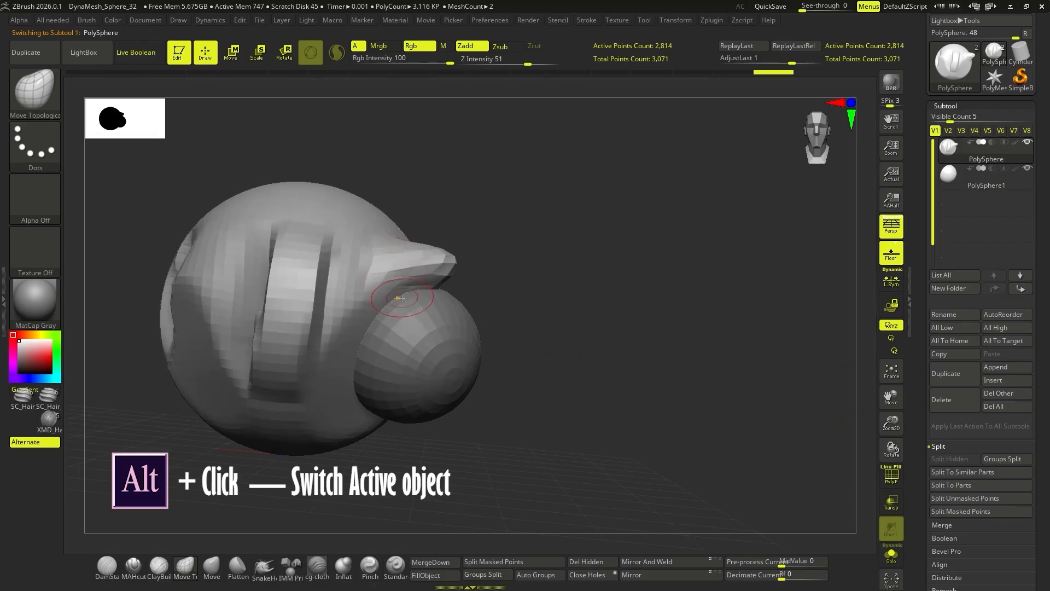
alt+click(394, 263)
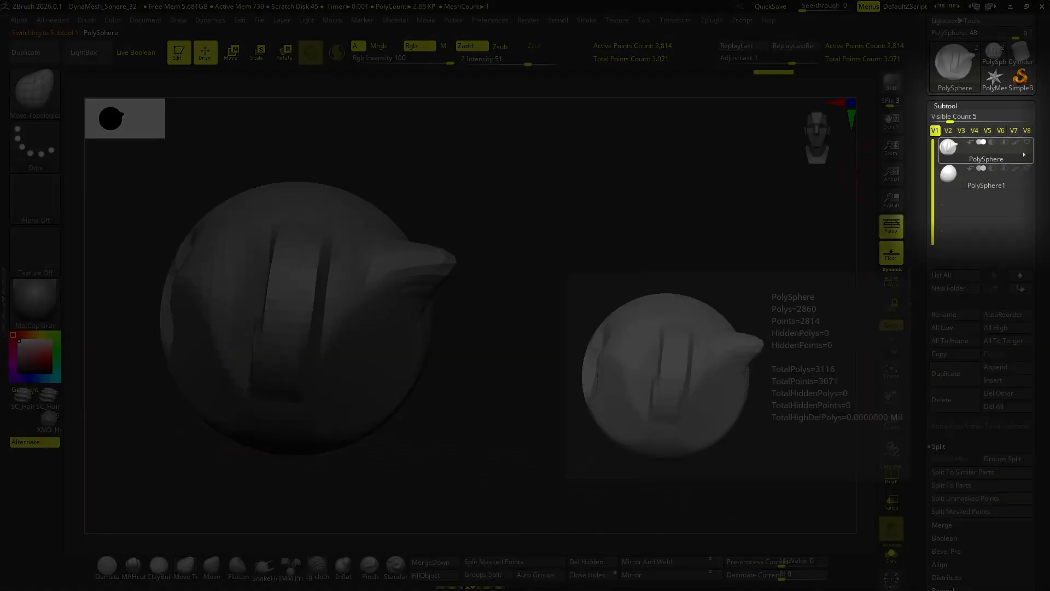
click(1027, 142)
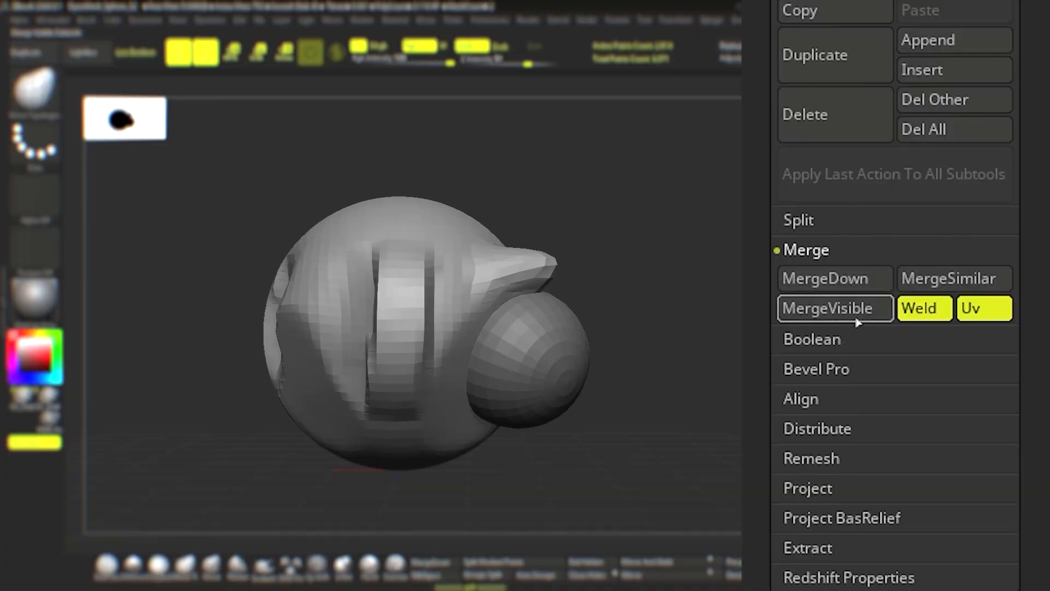
- Merge the horned sphere's subtool down with the small sphere's subtool
click(853, 279)
click(853, 448)
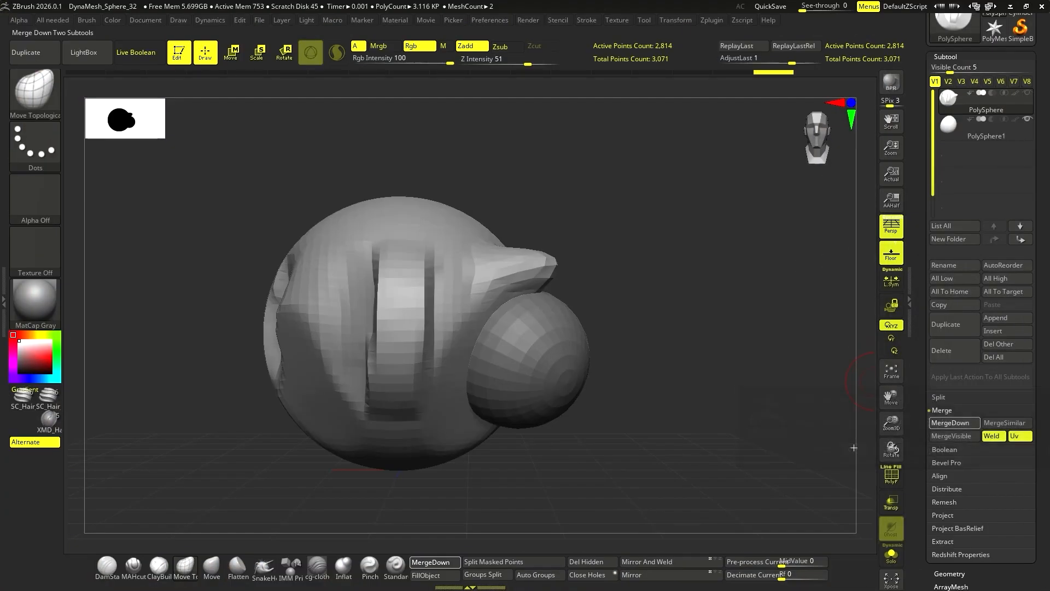
- Isolate and mask the small sphere's polygroup within the merged mesh, and split the masked points into a separate subtool
ctrl+shift+click(564, 330)
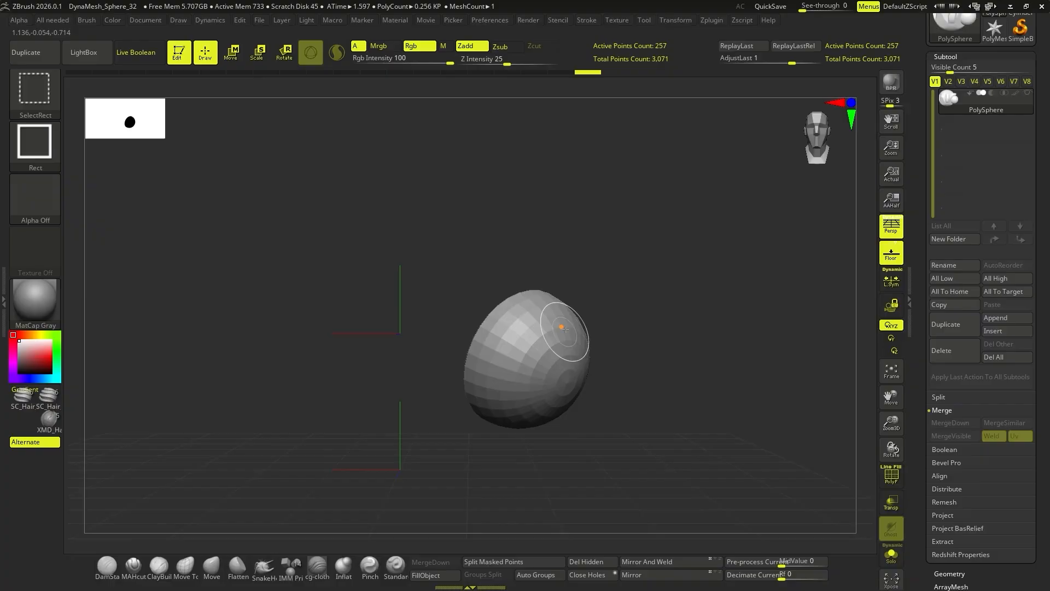
ctrl+shift+click(686, 298)
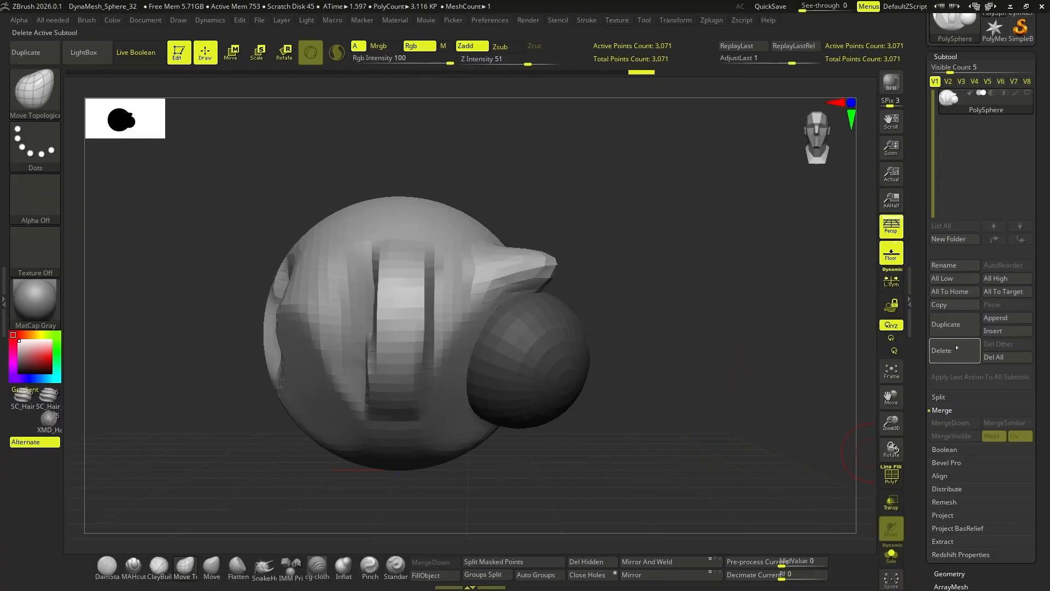
click(939, 397)
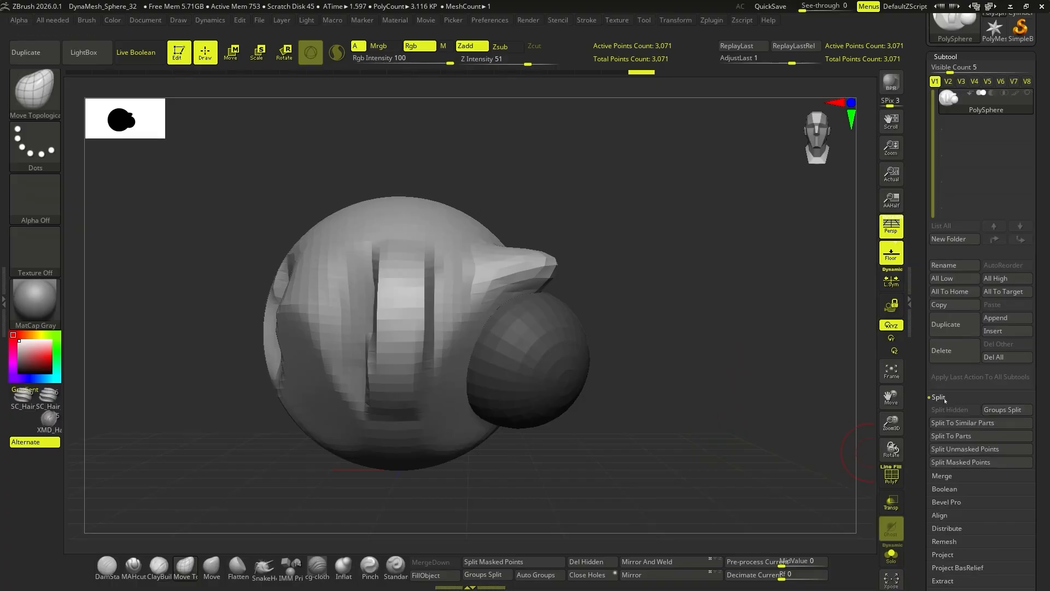
click(960, 462)
- Select the Standard sculpting brush
click(53, 96)
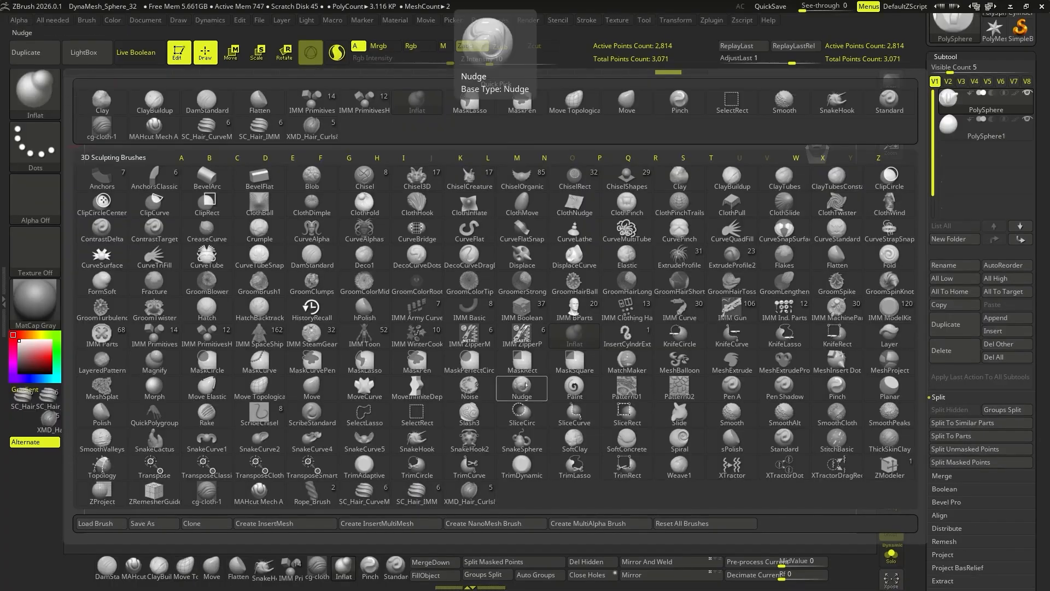
key(s)
key(t)
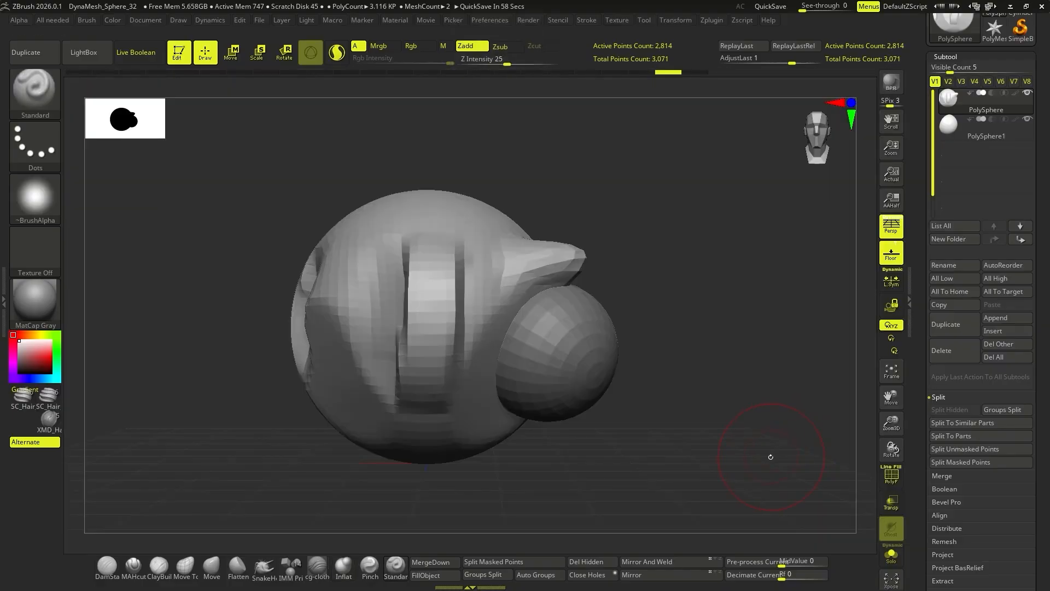
- Try the DragRect stroke type with the Standard brush and undo the last two changes
click(46, 145)
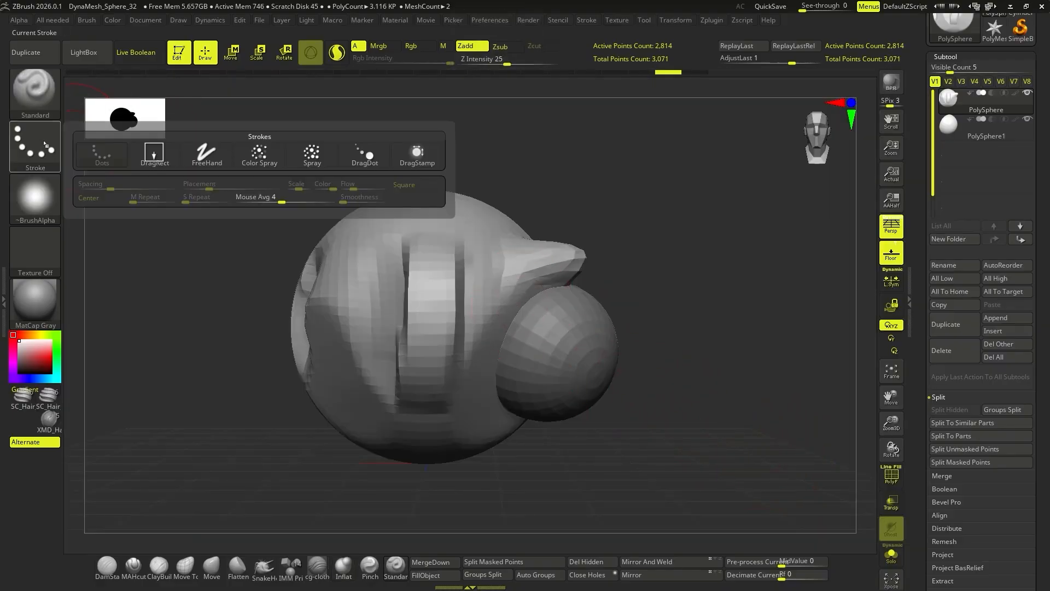
click(164, 152)
key(ctrl)
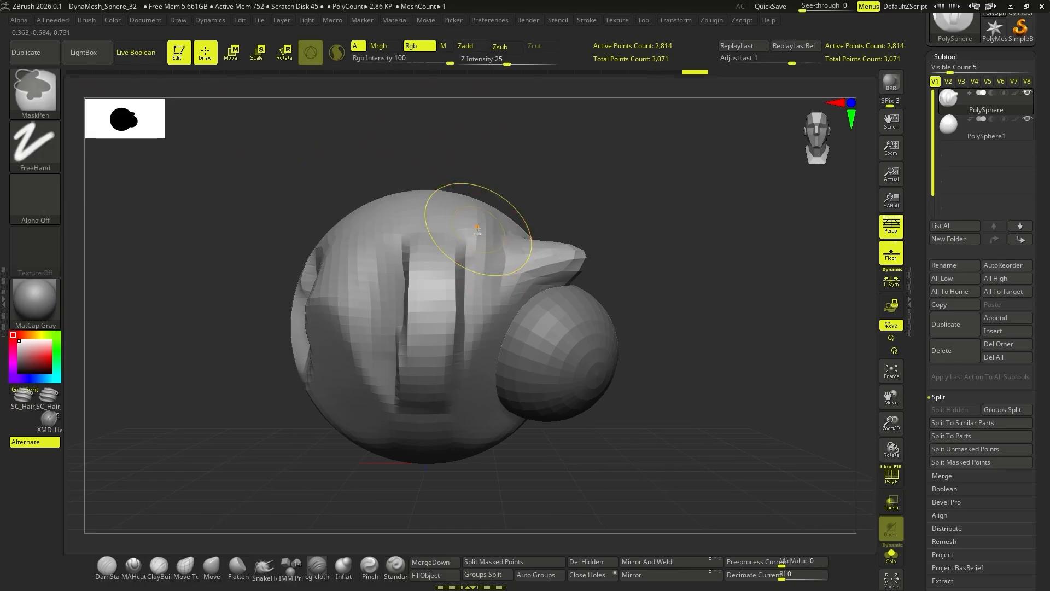
key(ctrl+z)
key(ctrl+z)
- Sculpt several Standard brush strokes across the large sphere's upper surface, undoing one of them
drag(458, 216, 529, 232)
mouse_move(516, 167)
mouse_down()
mouse_move(528, 215)
mouse_move(506, 263)
mouse_up()
drag(553, 155, 560, 248)
key(ctrl+z)
mouse_move(559, 192)
mouse_down()
mouse_move(557, 242)
mouse_move(434, 276)
mouse_up()
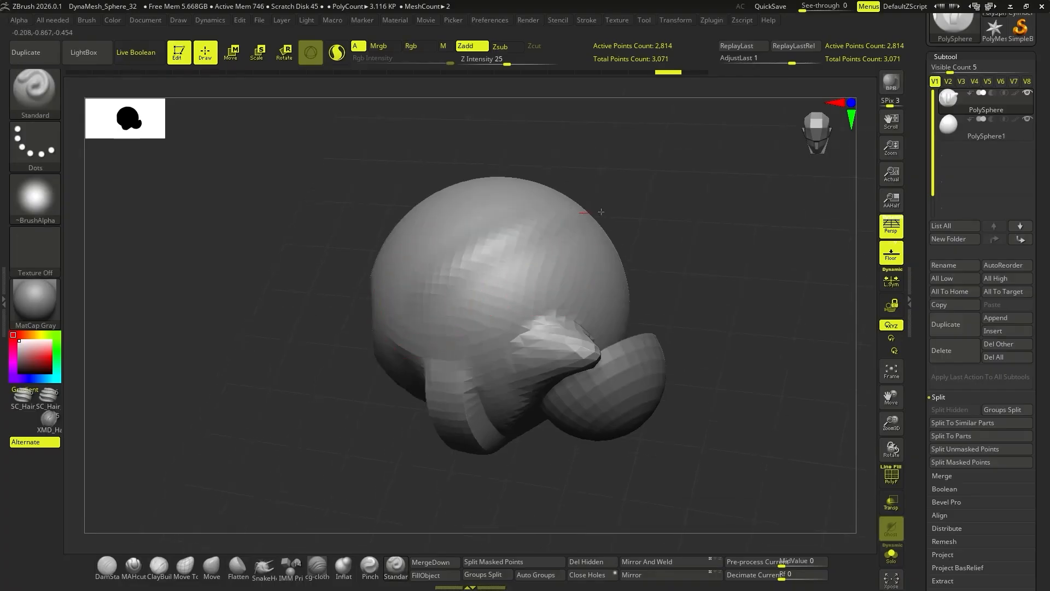
- Expand the Lazy Mouse settings and dock the Stroke palette in the side tray below the All needed palette
click(588, 20)
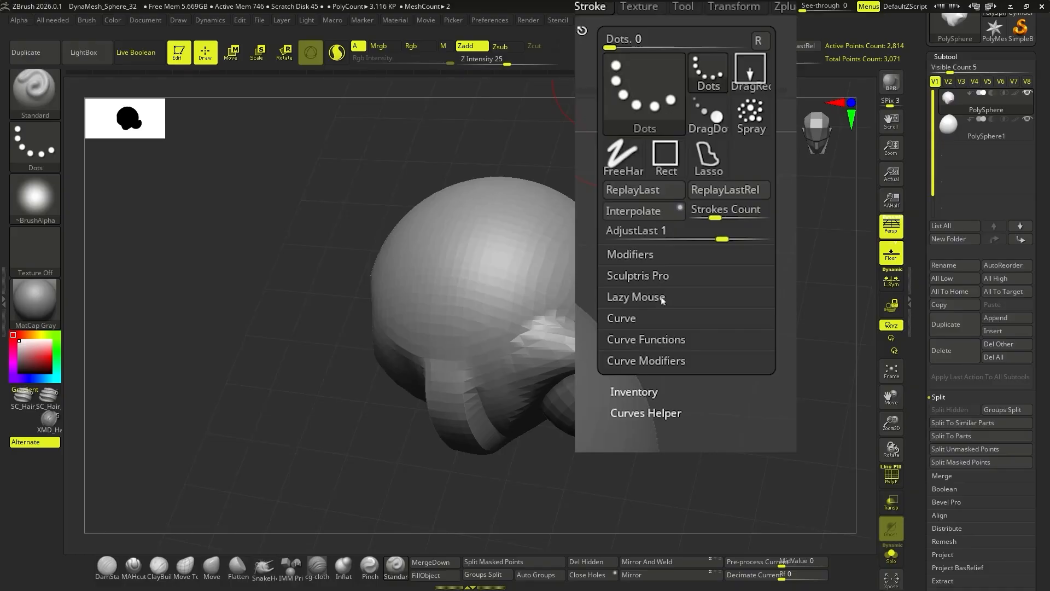
click(663, 297)
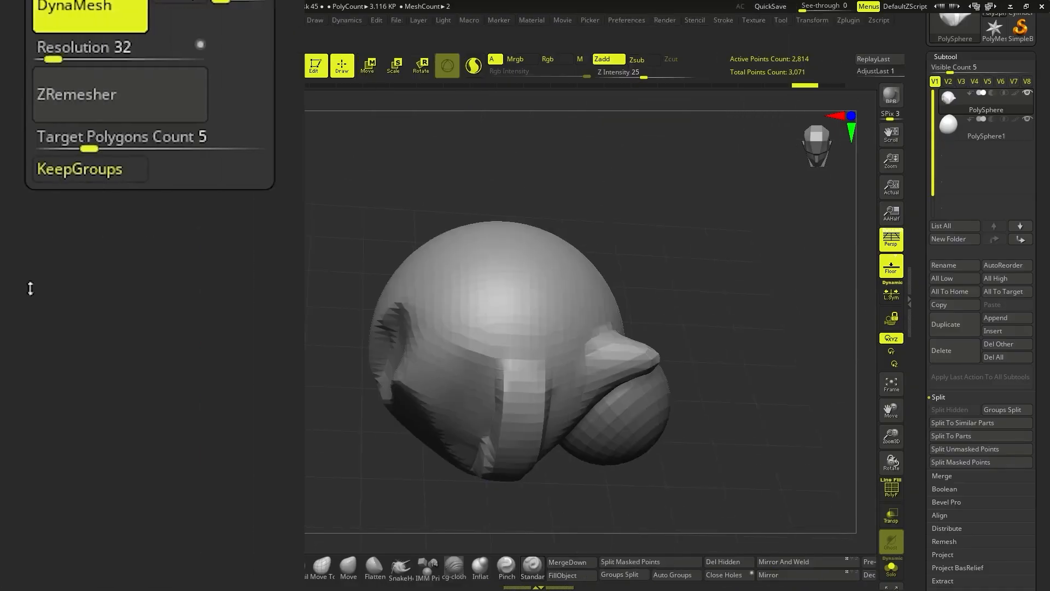
click(724, 21)
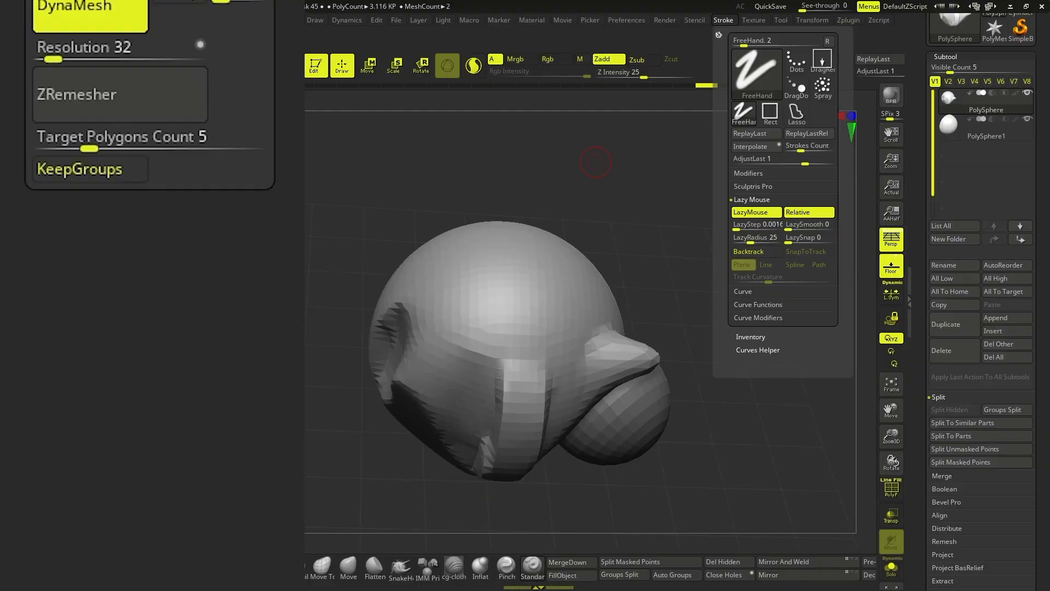
mouse_move(718, 35)
mouse_down()
mouse_move(809, 49)
mouse_move(946, 49)
mouse_move(383, 170)
mouse_move(204, 267)
mouse_move(59, 269)
mouse_move(25, 222)
mouse_up()
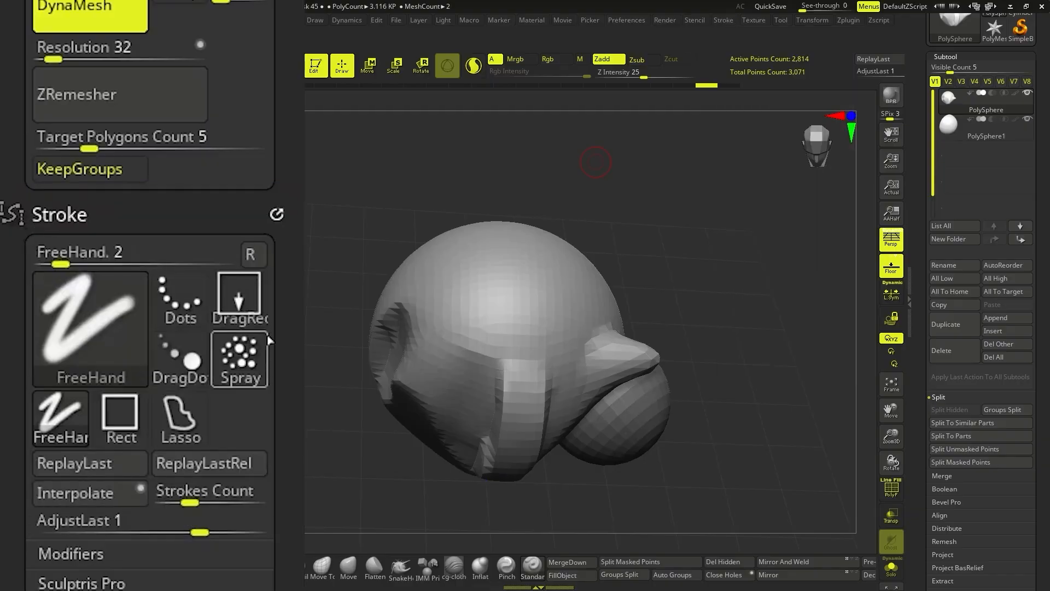
scroll(269, 340, up, 5)
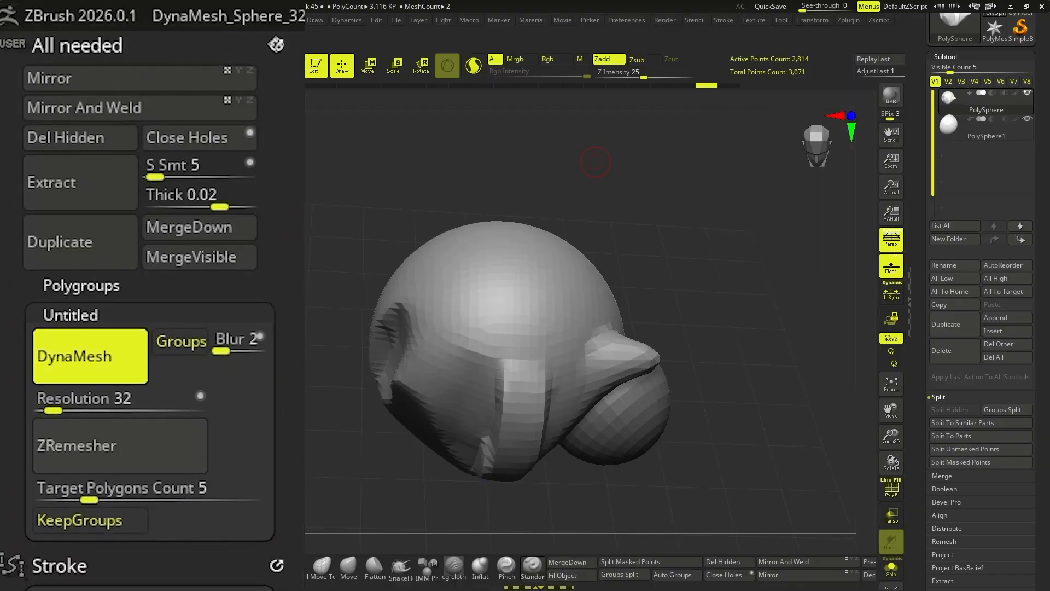
- Set the Lazy Mouse LazyRadius to 119 and sculpt a stabilised test stroke across the large sphere's upper surface
scroll(261, 336, down, 7)
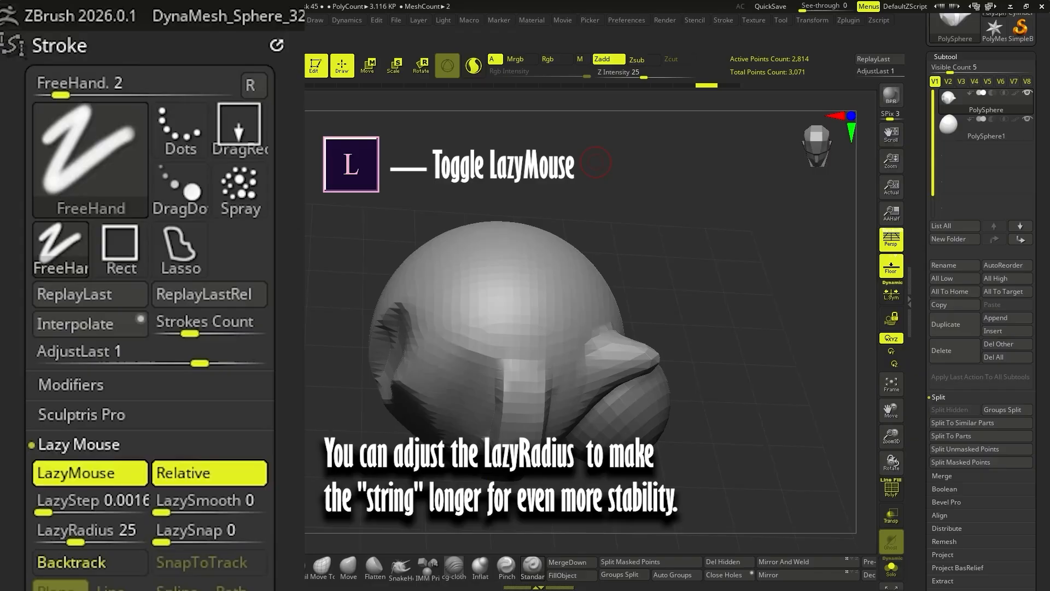
drag(75, 542, 116, 542)
drag(543, 290, 611, 309)
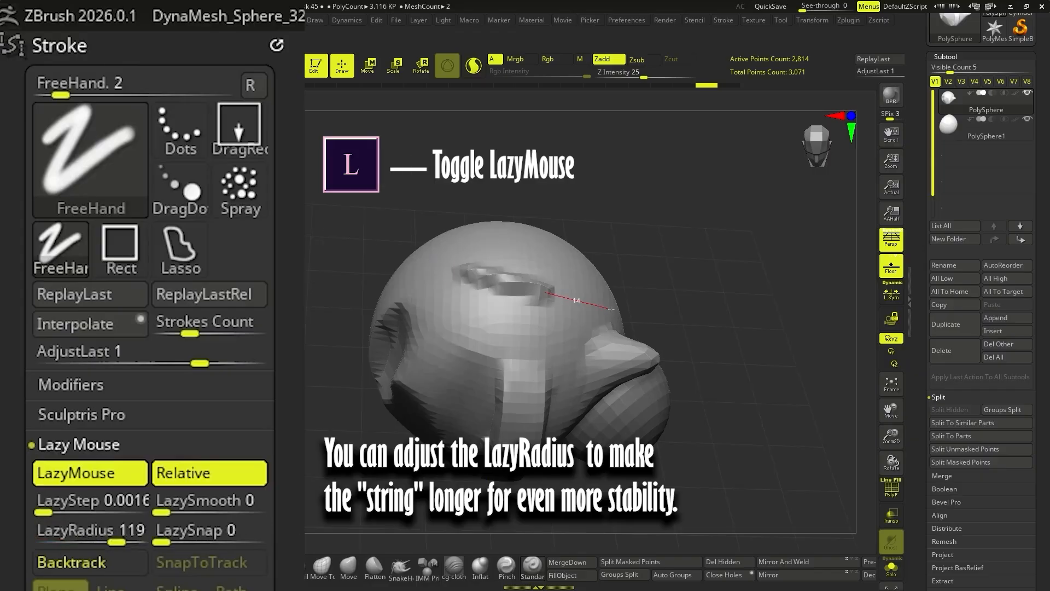
drag(674, 323, 692, 319)
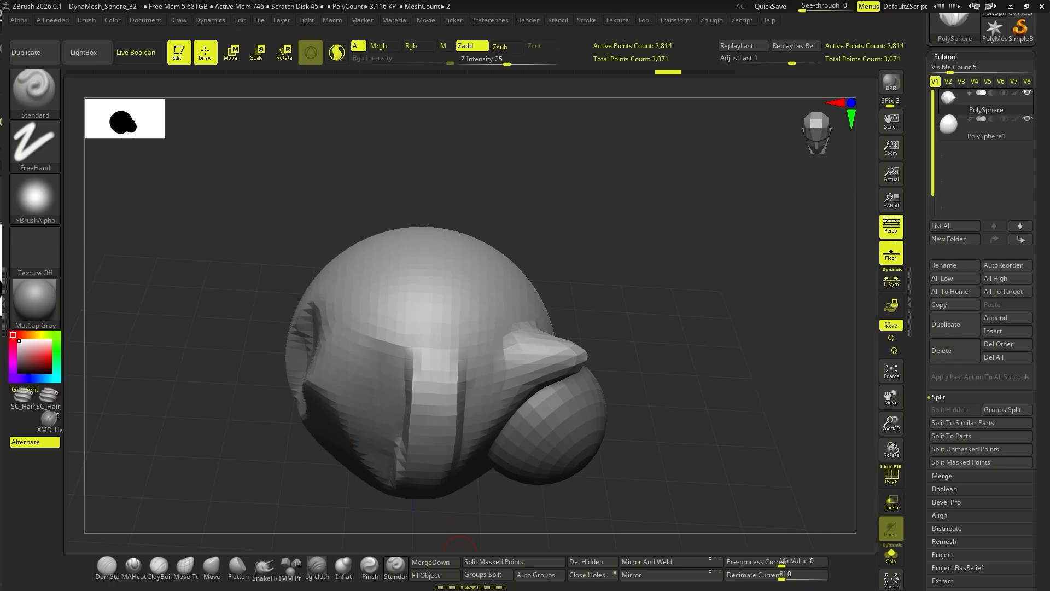
- Try the Tutorial View divider, and collapse and reopen the tray holding the Subtool palette
click(485, 586)
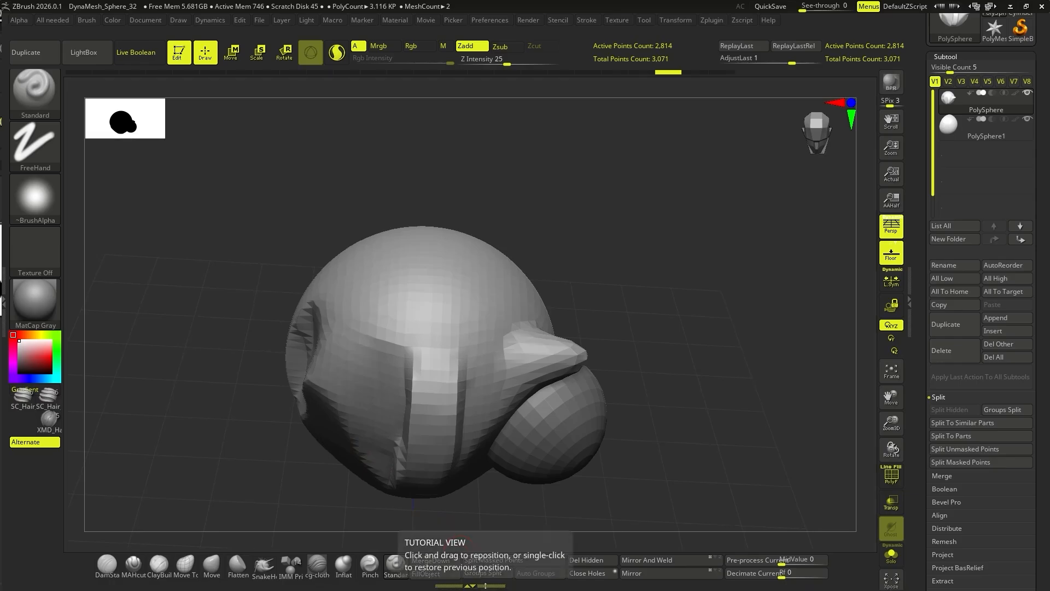
double_click(484, 586)
drag(921, 310, 920, 311)
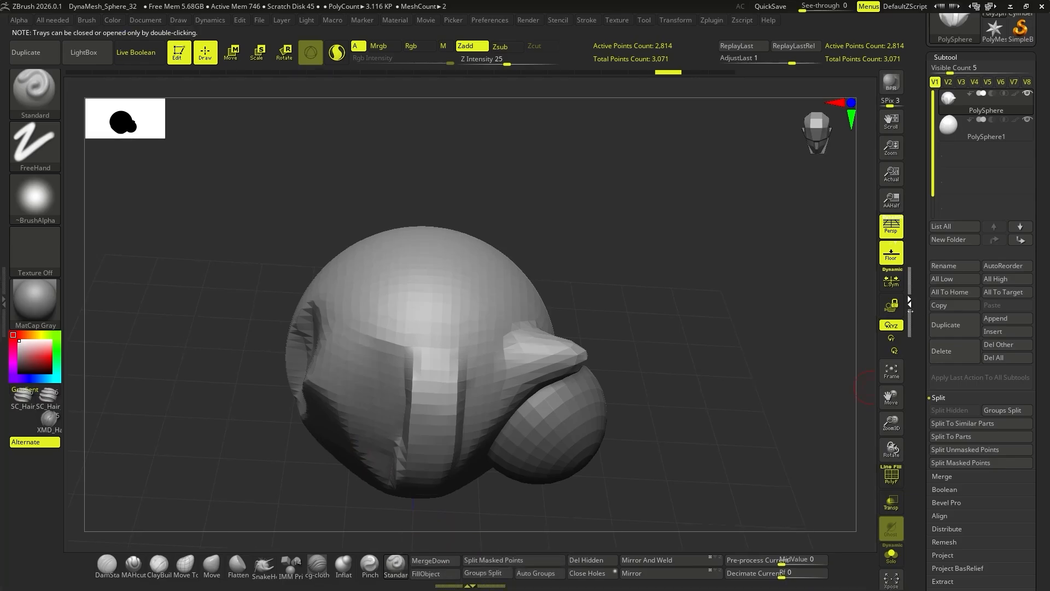
double_click(911, 302)
double_click(1045, 292)
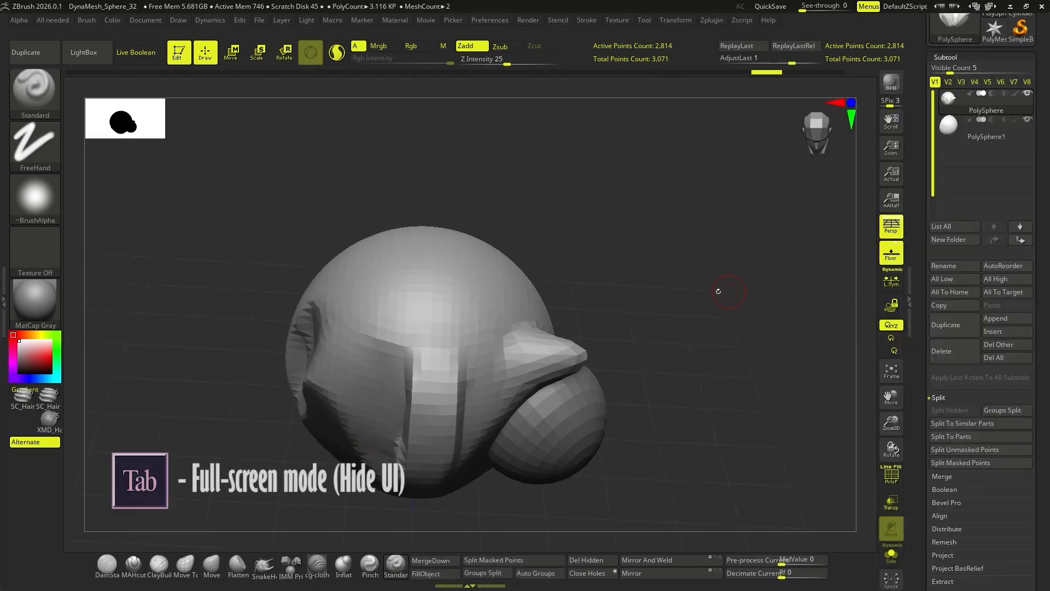
- Toggle the full-screen mode that hides the interface on and off several times, ending with the interface shown
key(Tab)
key(Tab)
key(Tab)
key(Tab)
key(Tab)
key(Tab)
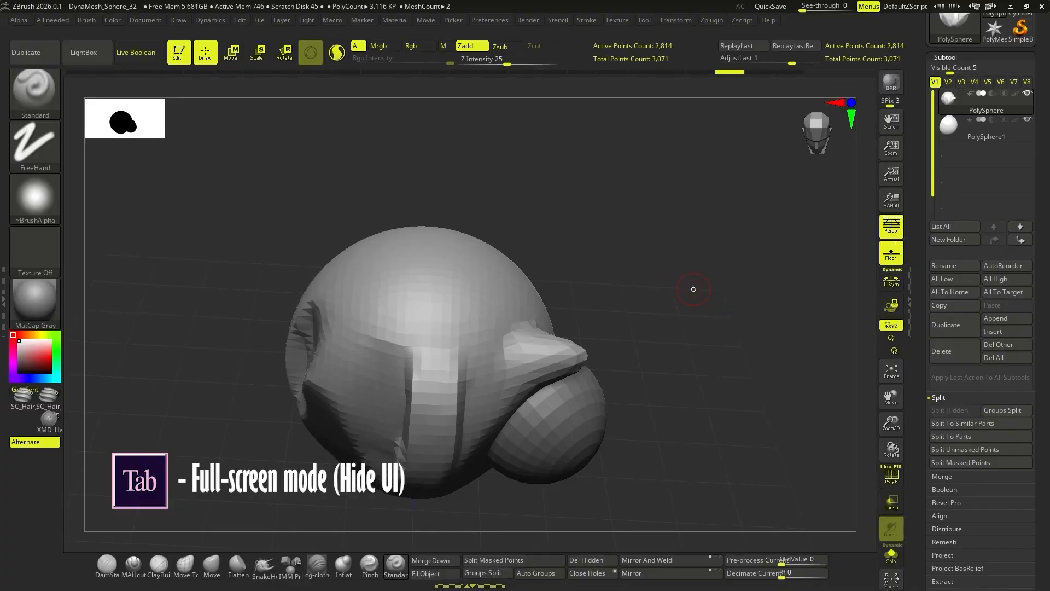
- Switch the Standard brush to the DragRect stroke, pull a bump out of the large sphere's upper surface, and undo it
click(43, 148)
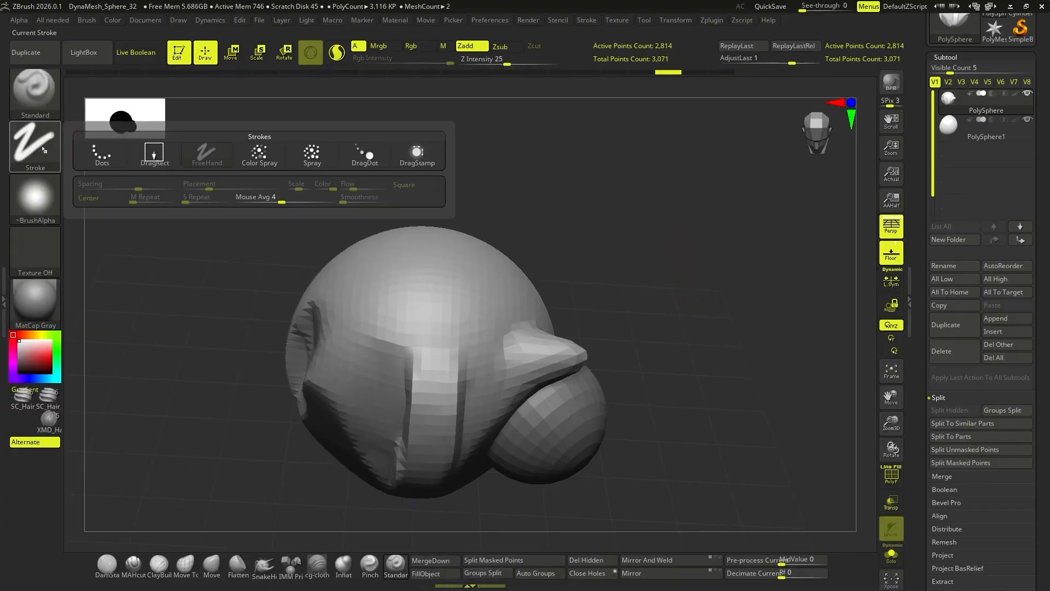
click(157, 153)
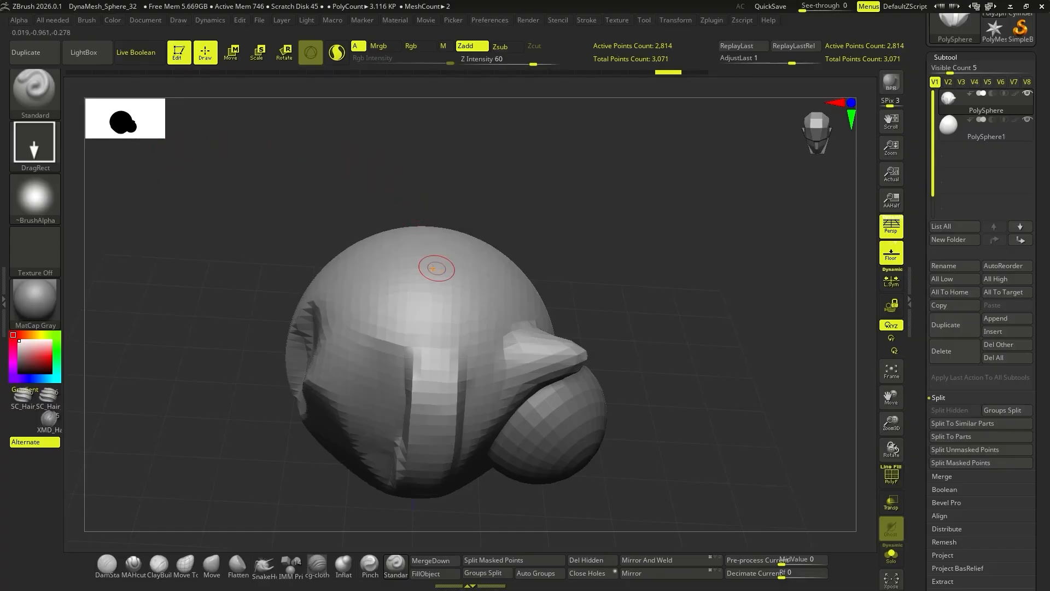
drag(433, 265, 585, 262)
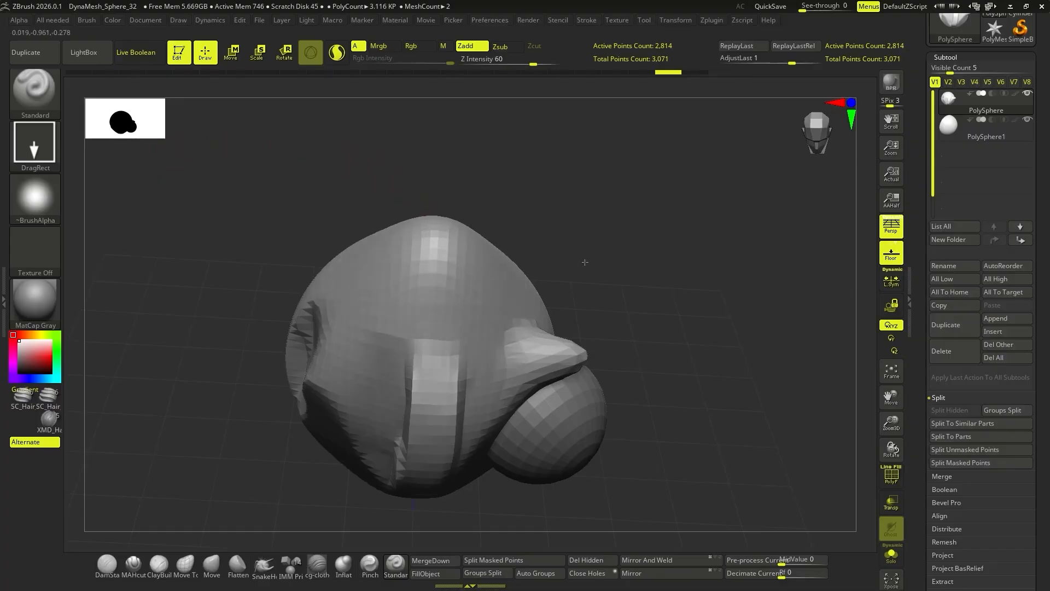
key(ctrl+z)
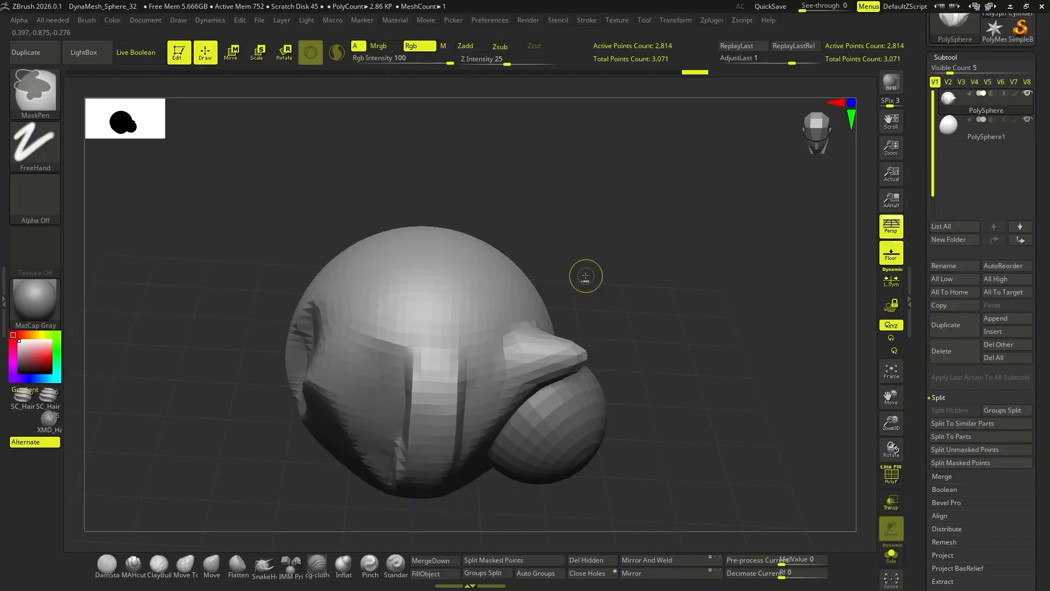
- Choose Alpha 64 for the Standard brush, stamp its pattern across the large sphere with DragRect, and undo it
click(42, 191)
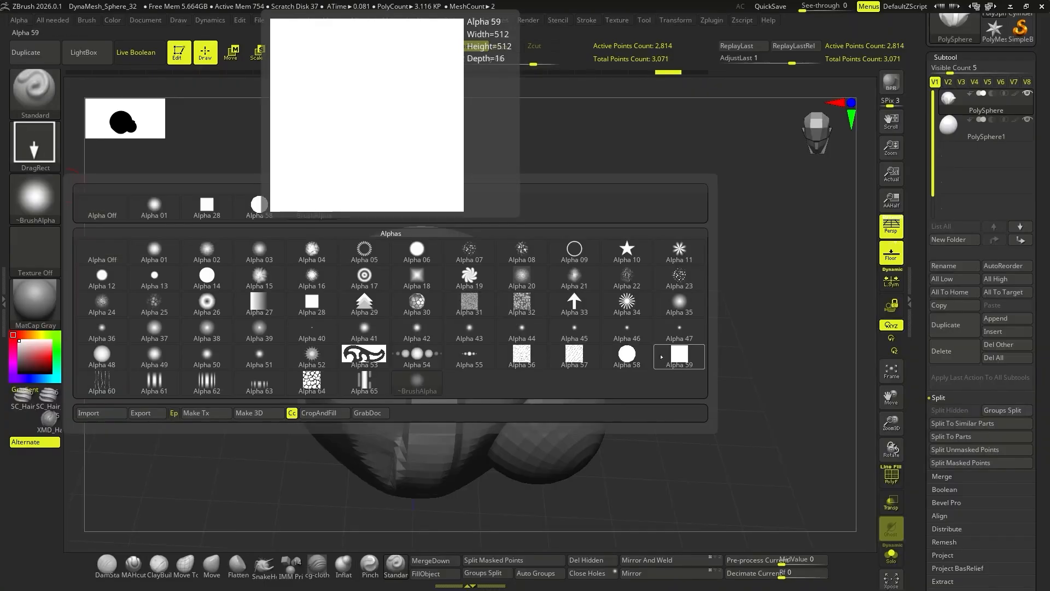
click(314, 374)
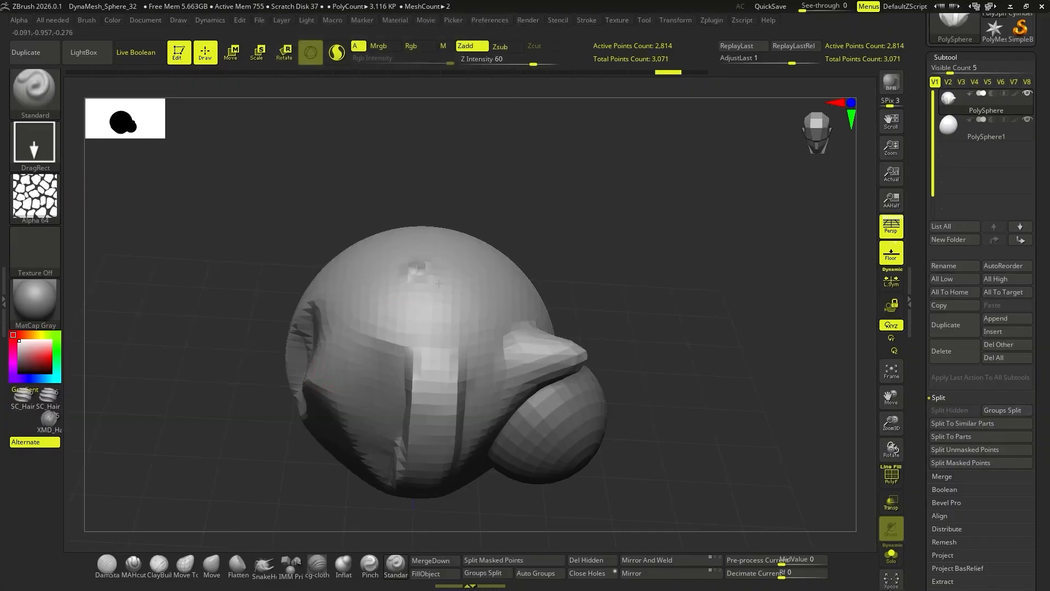
mouse_move(438, 284)
mouse_down()
mouse_move(599, 309)
mouse_move(615, 168)
mouse_move(599, 255)
mouse_up()
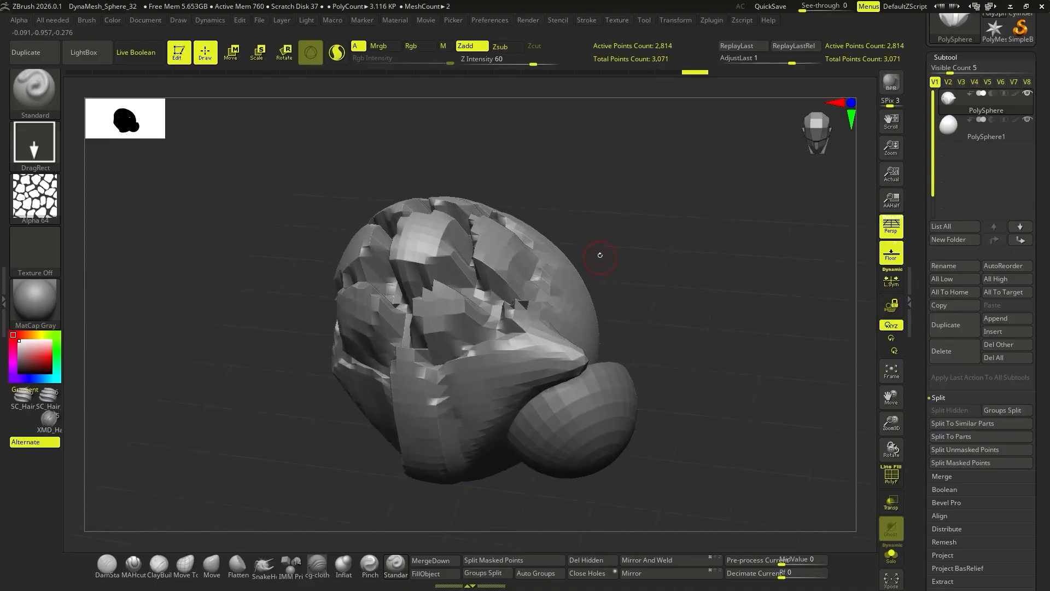
key(ctrl+z)
key(space)
mouse_move(475, 296)
mouse_down()
mouse_move(462, 297)
mouse_move(567, 286)
mouse_move(648, 307)
mouse_up()
drag(651, 306, 587, 423)
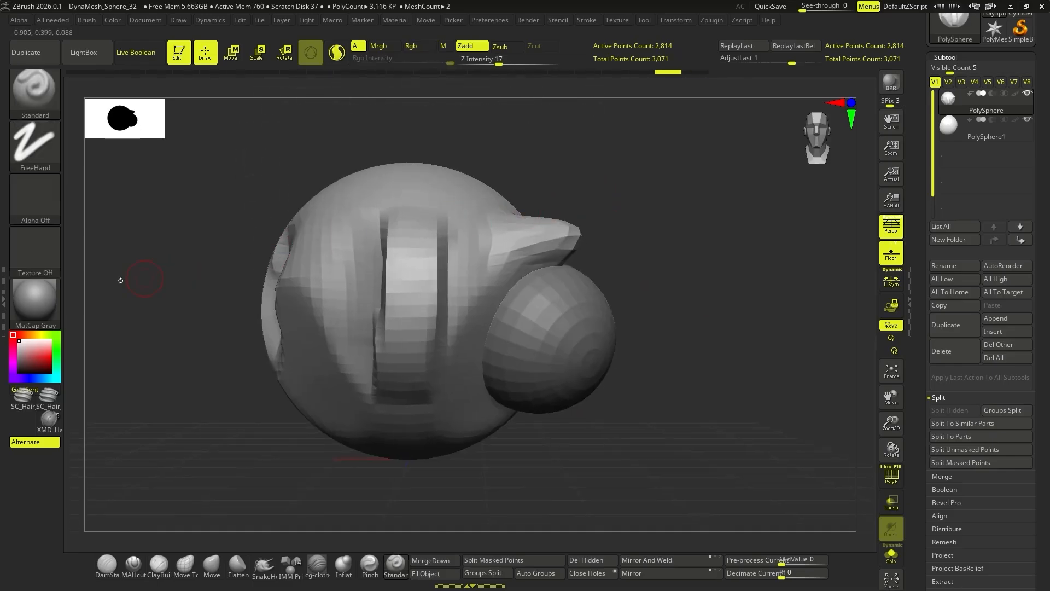
- Browse the available textures and the MatCap, Standard and Redshift materials
click(49, 251)
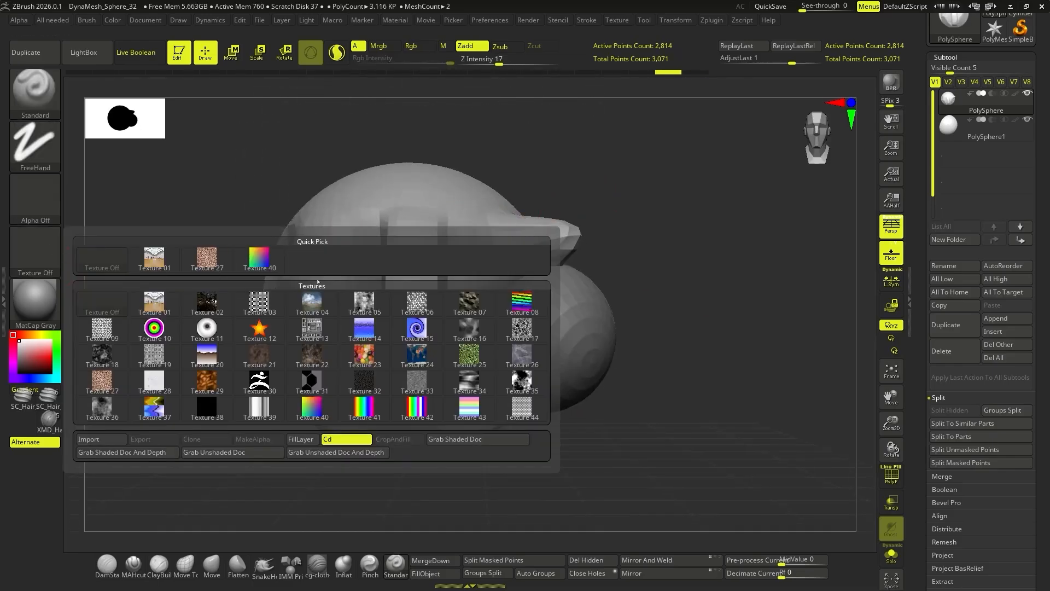
mouse_move(389, 384)
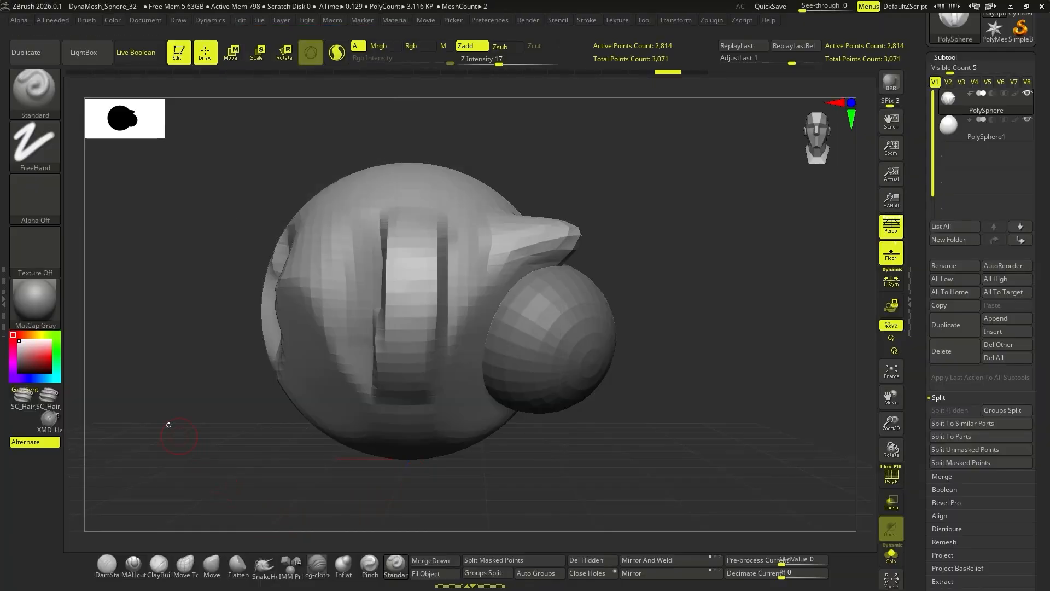
click(49, 294)
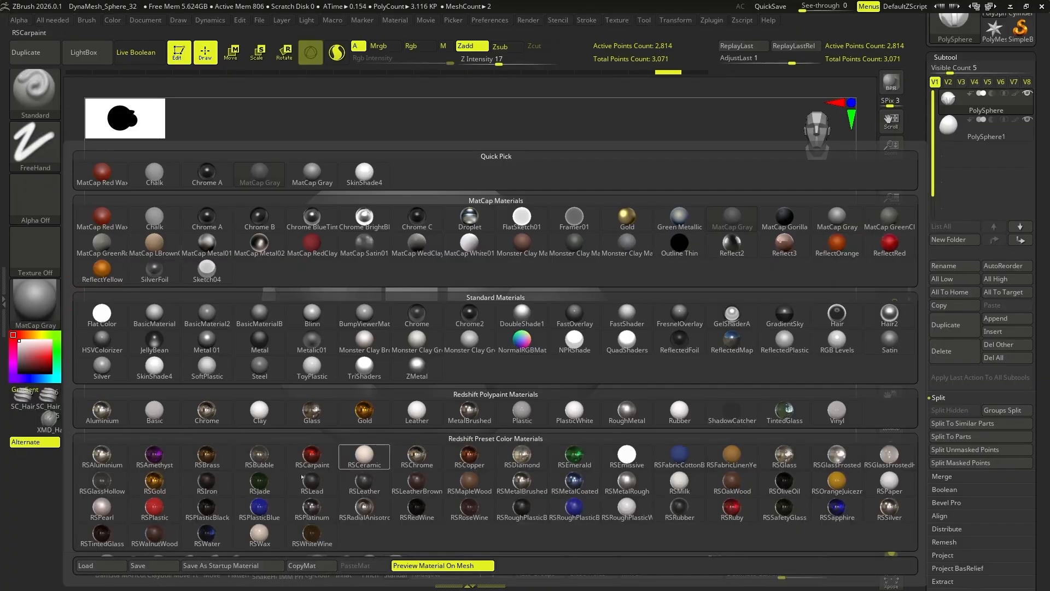
mouse_move(153, 484)
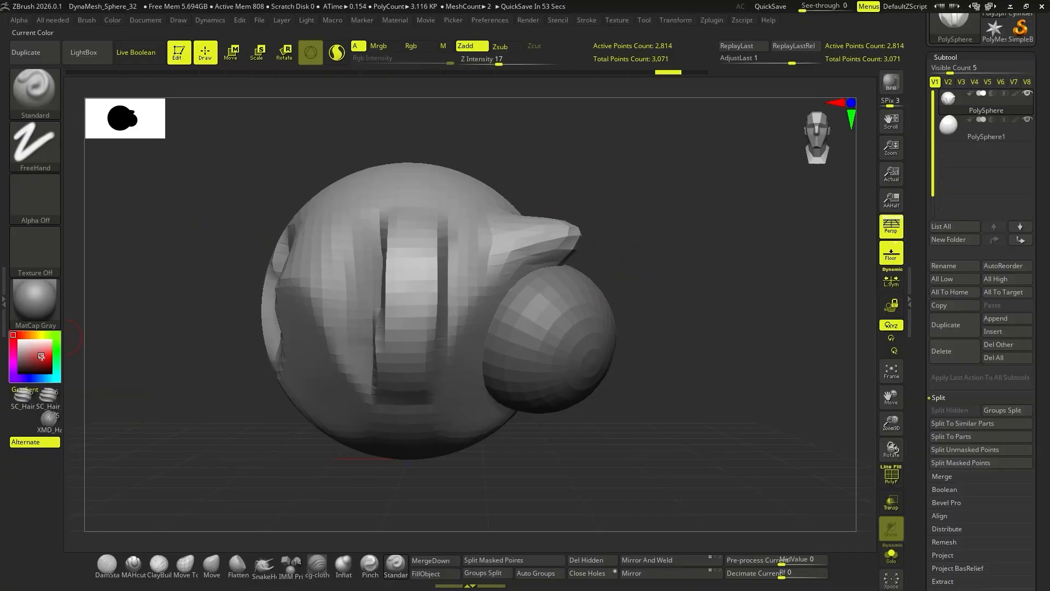
- Try dark red shades as the current colour for the model and reset the colour to white
click(43, 359)
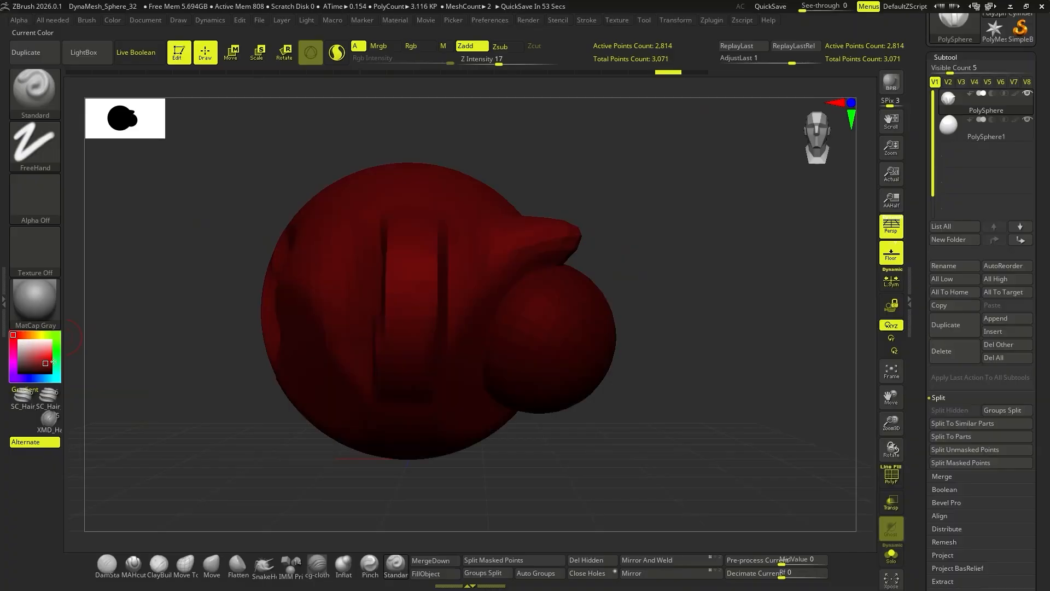
click(42, 355)
click(44, 358)
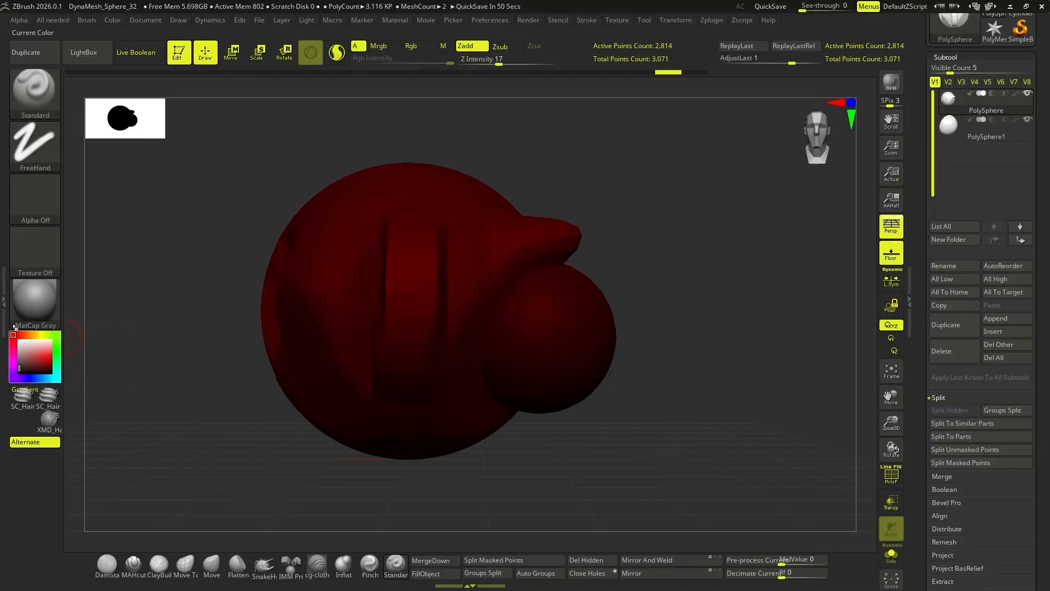
click(19, 340)
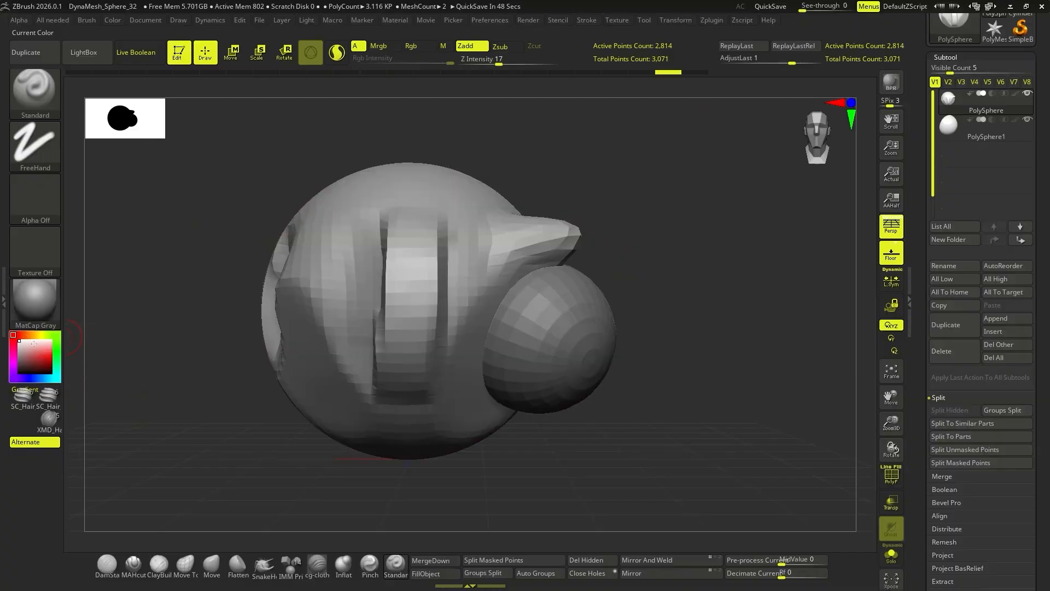
- Select the small sphere's subtool, flip it to the opposite side and back with Mirror, and try Mirror And Weld
alt+click(553, 355)
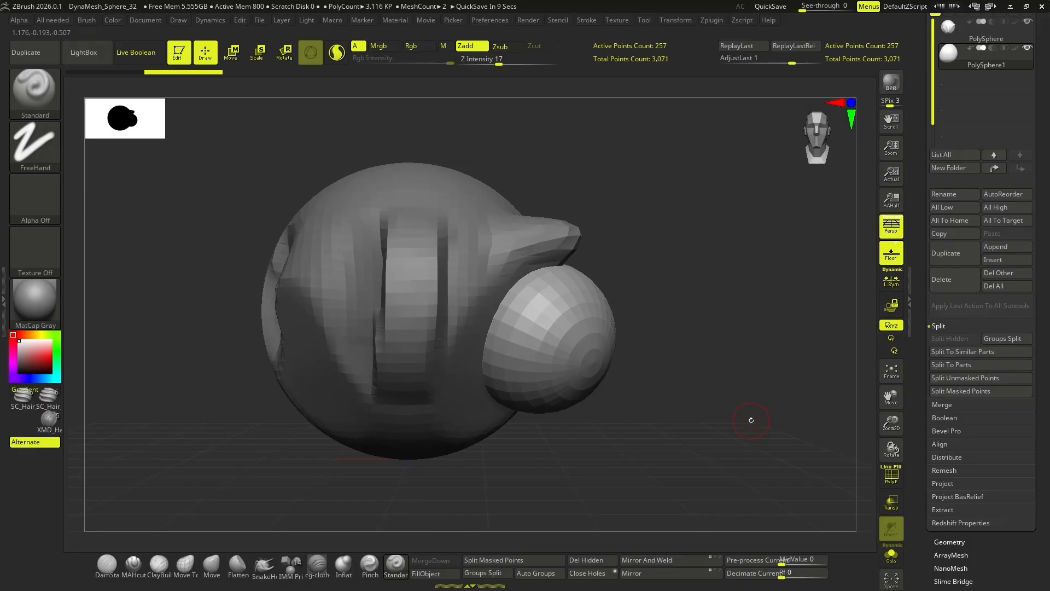
click(660, 573)
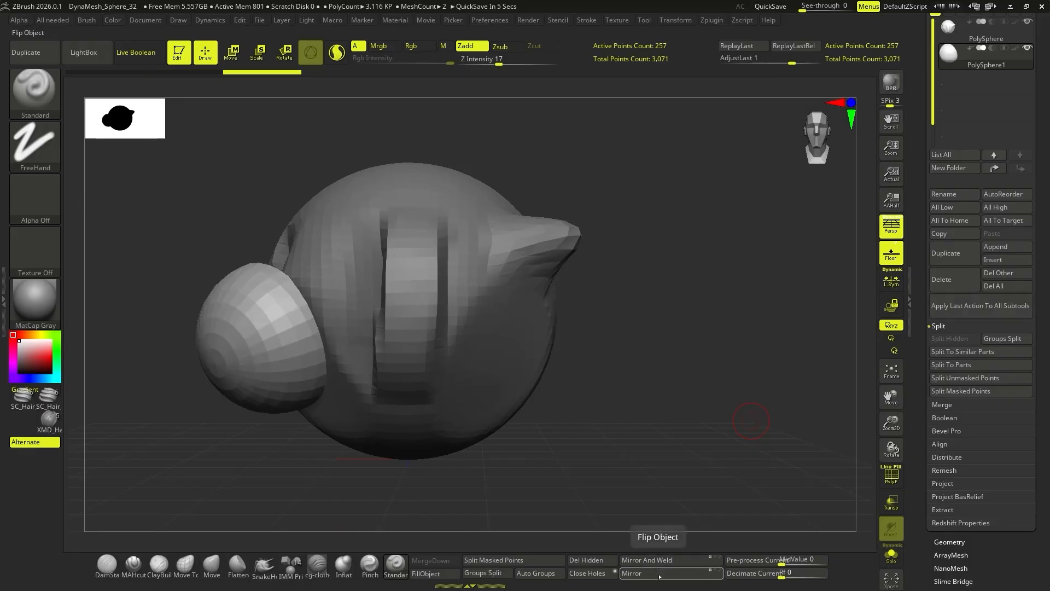
click(660, 573)
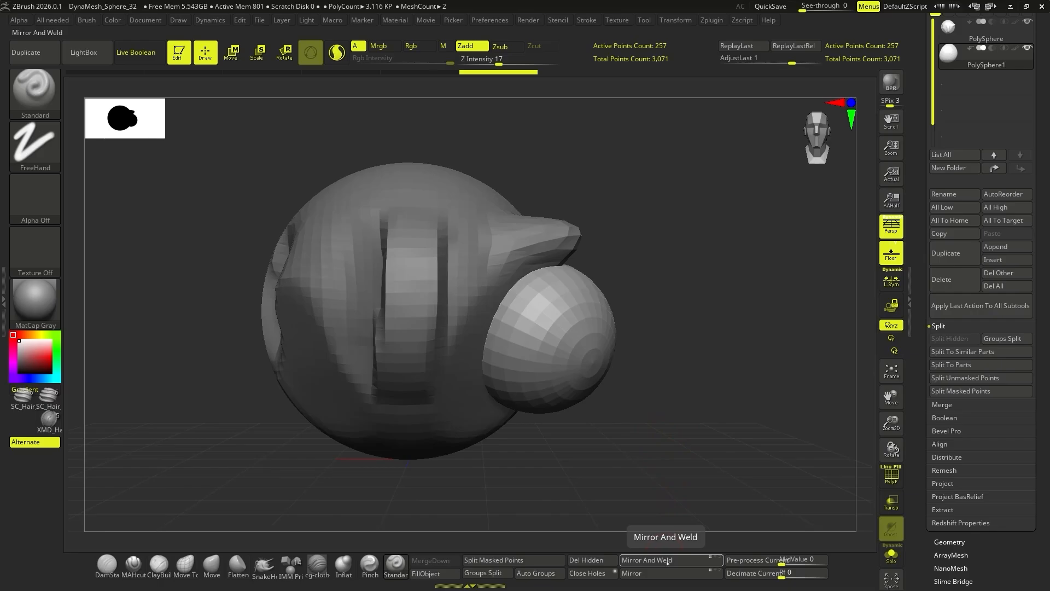
click(668, 566)
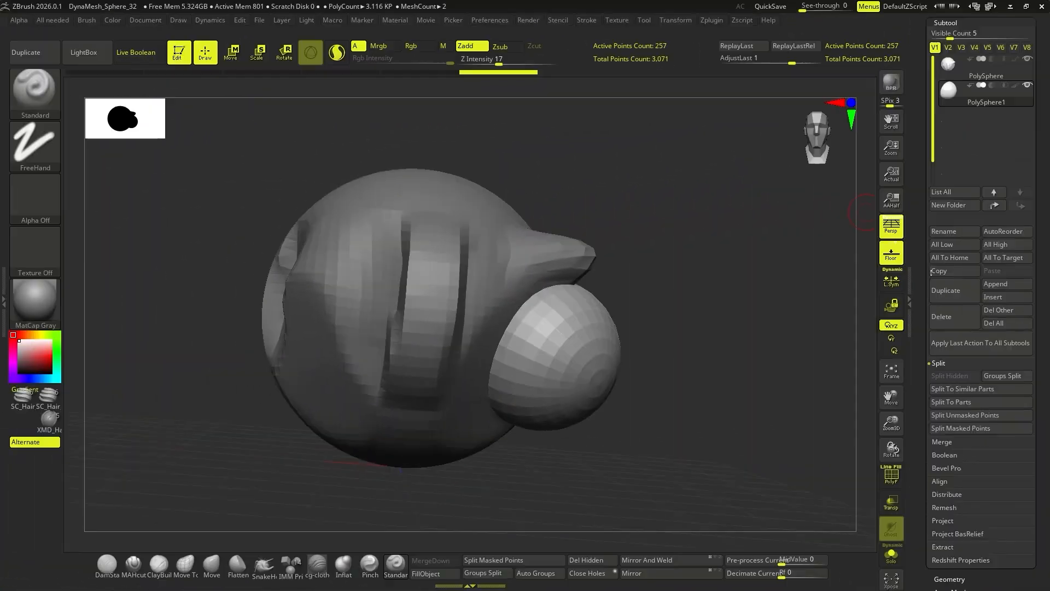
- Append a Cylinder3D mesh as a new subtool and make the cylinder the active subtool
scroll(942, 279, up, 1)
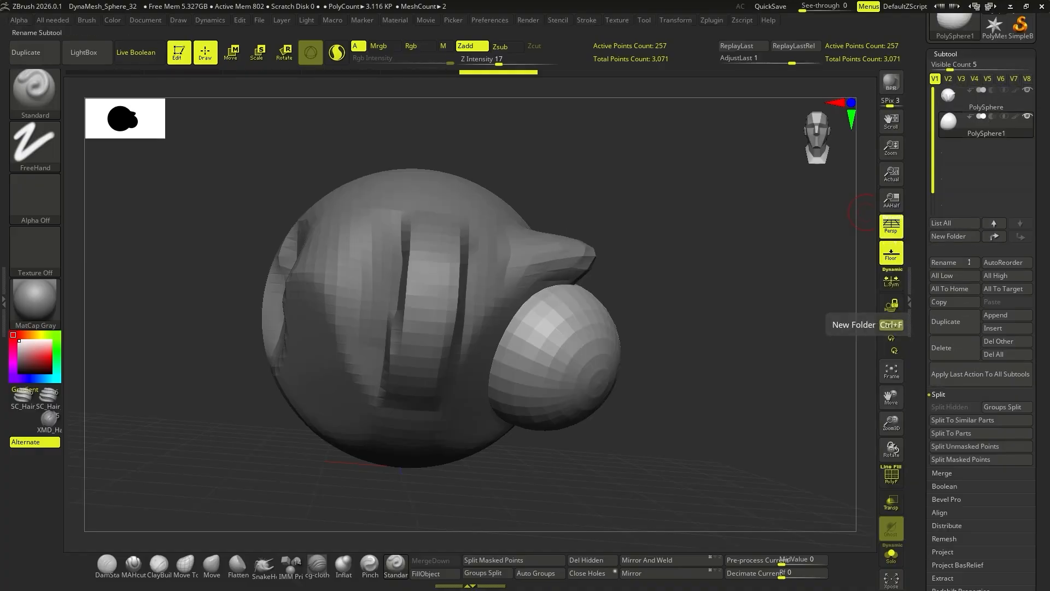
click(1006, 328)
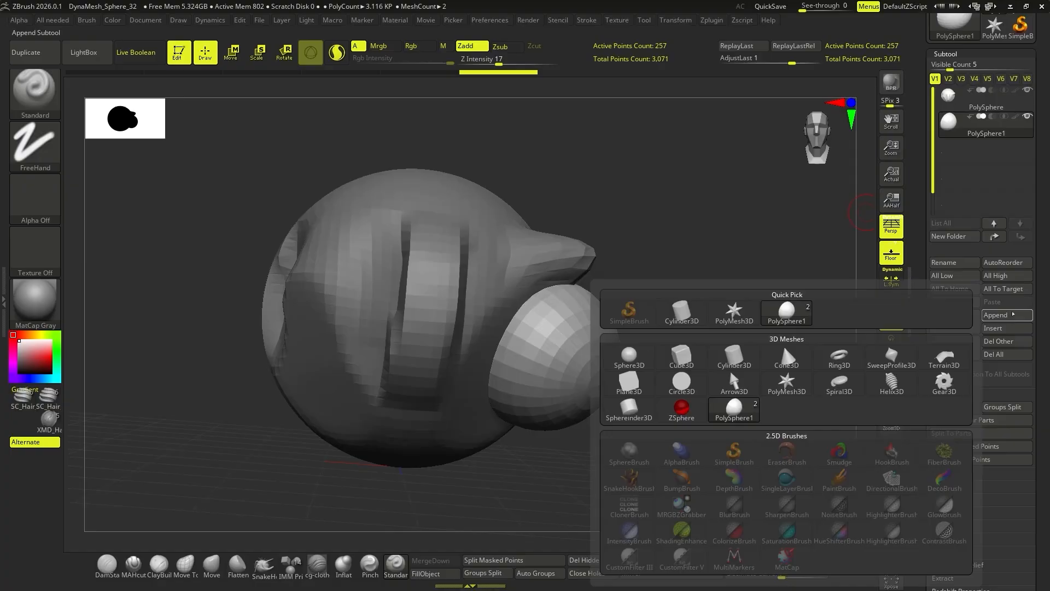
click(734, 356)
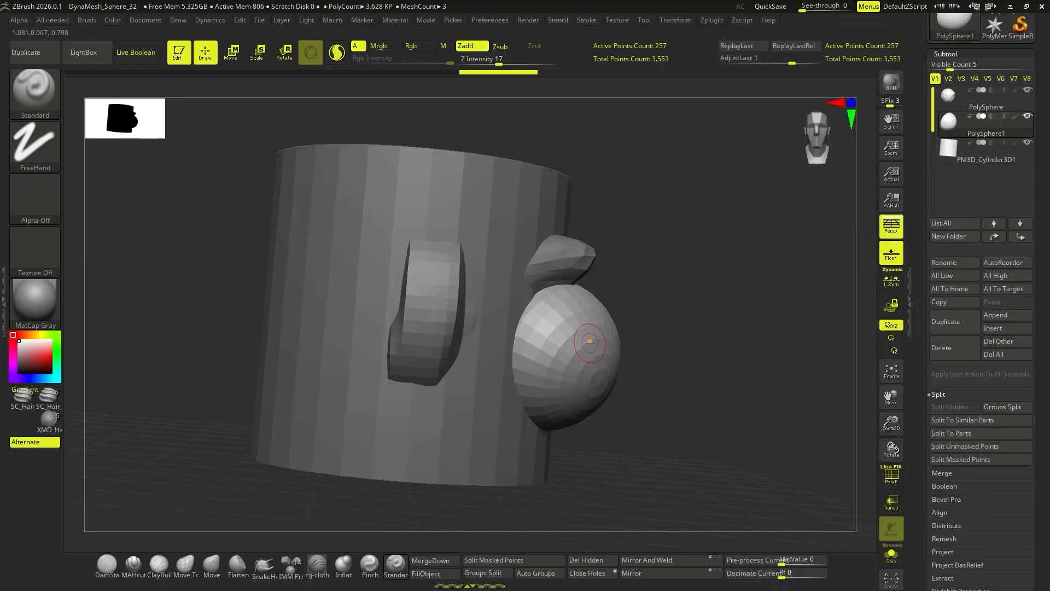
alt+click(509, 198)
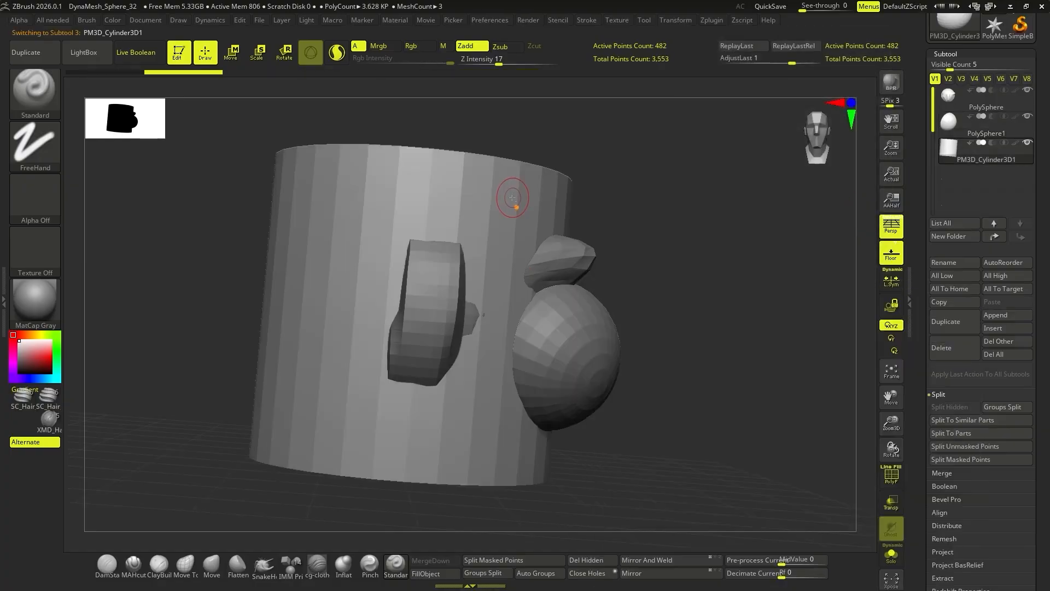
- Activate the Gizmo on the cylinder, move it along the X axis beside the large sphere, and scale it down uniformly
key(w)
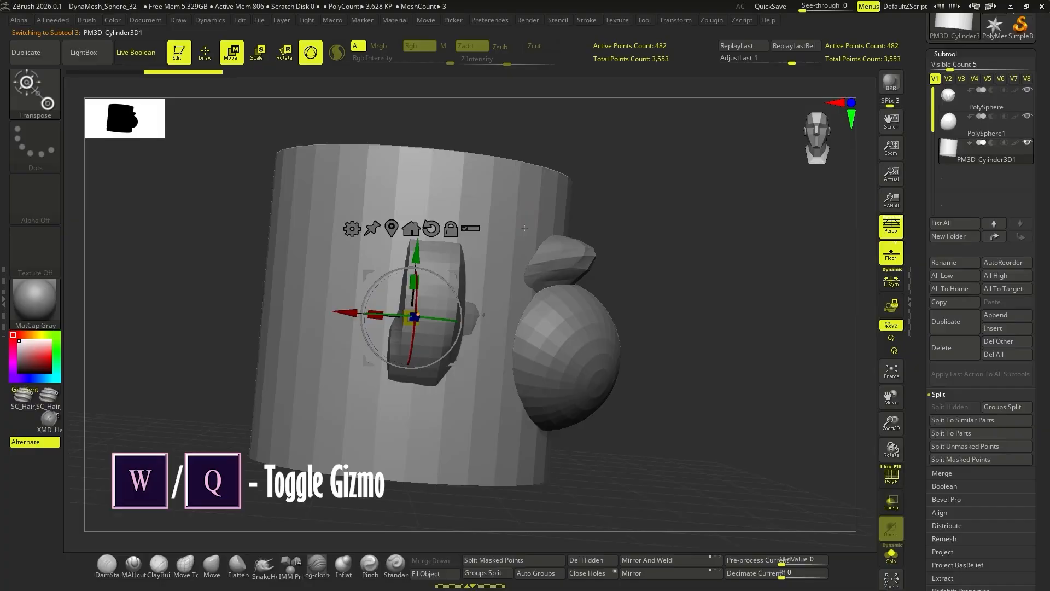
click(823, 143)
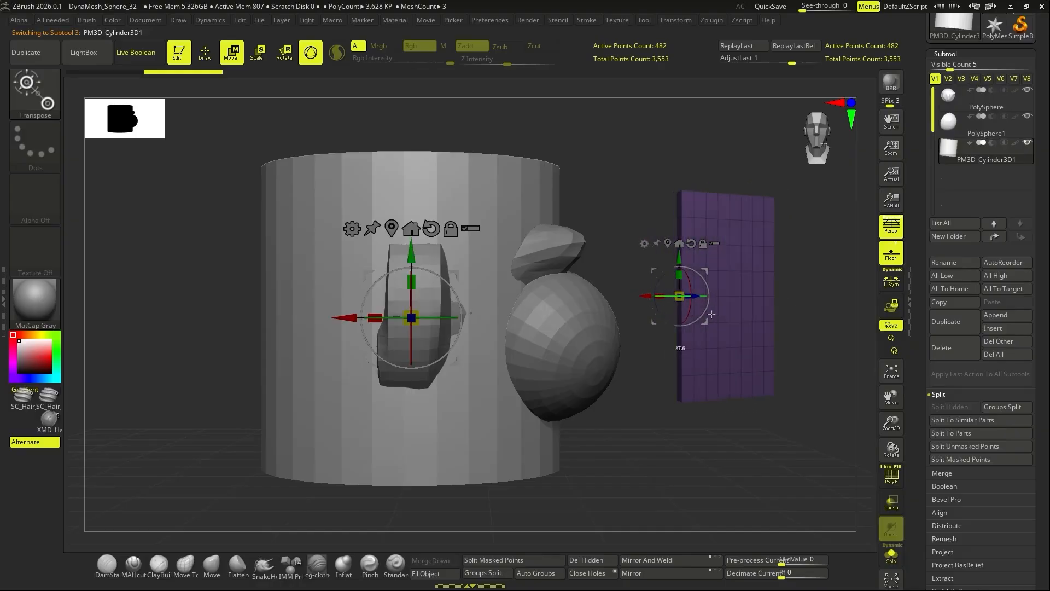
drag(341, 318, 107, 387)
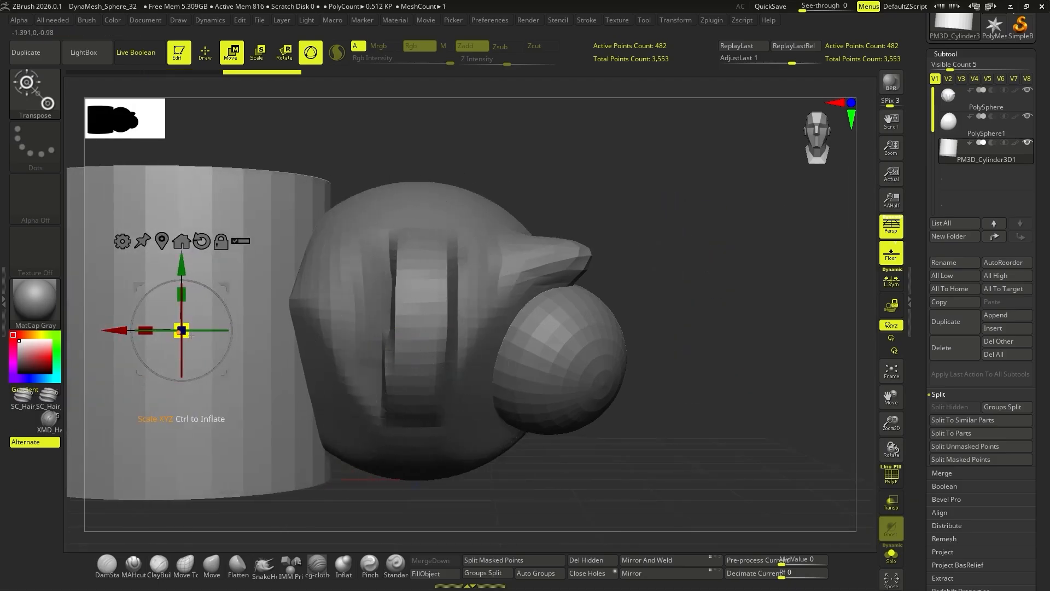
drag(181, 329, 169, 305)
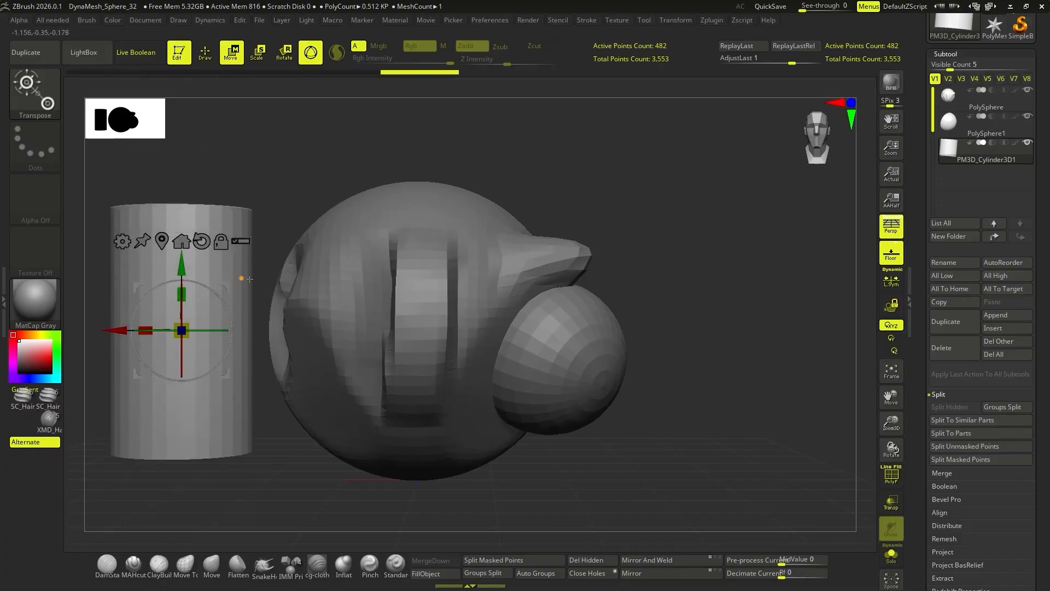
drag(250, 279, 230, 327)
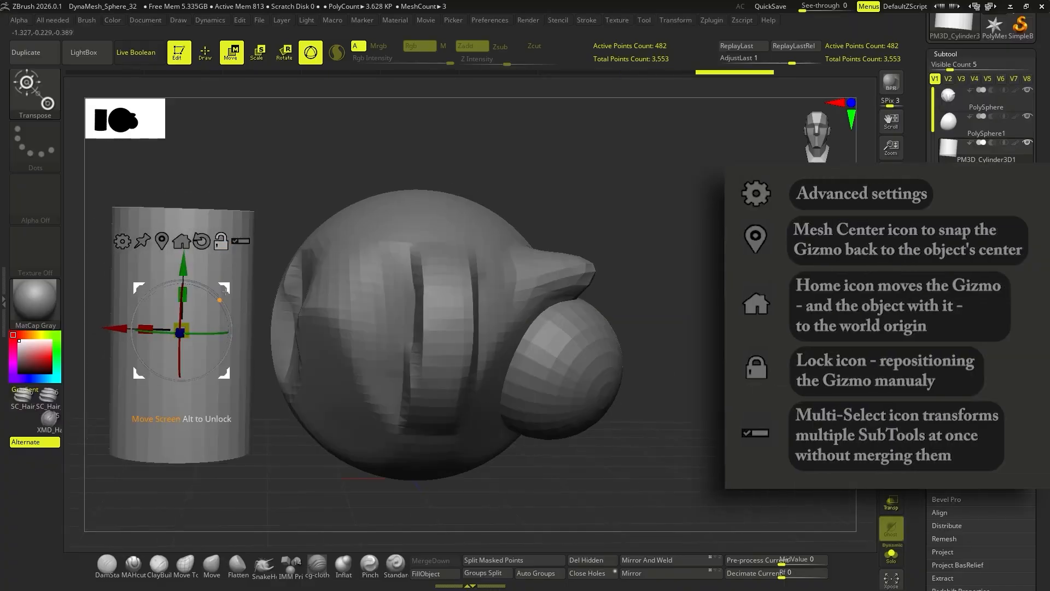
- Unlock the Gizmo, reposition it onto the large sphere's upper edge, and snap it back to the cylinder's mesh center
drag(192, 320, 343, 205)
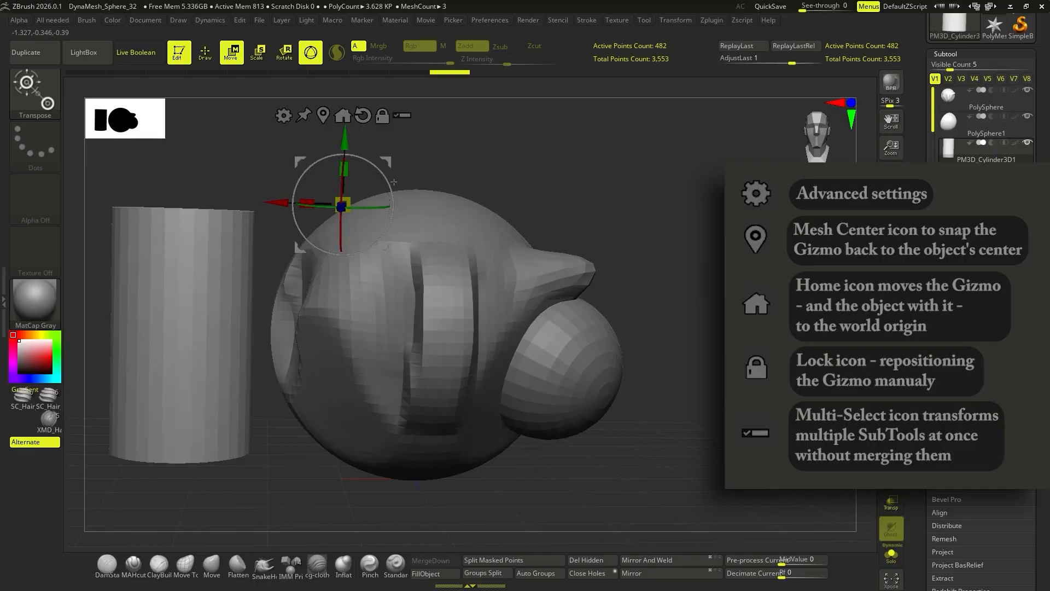
mouse_move(314, 245)
mouse_down()
mouse_move(386, 193)
mouse_move(320, 246)
mouse_up()
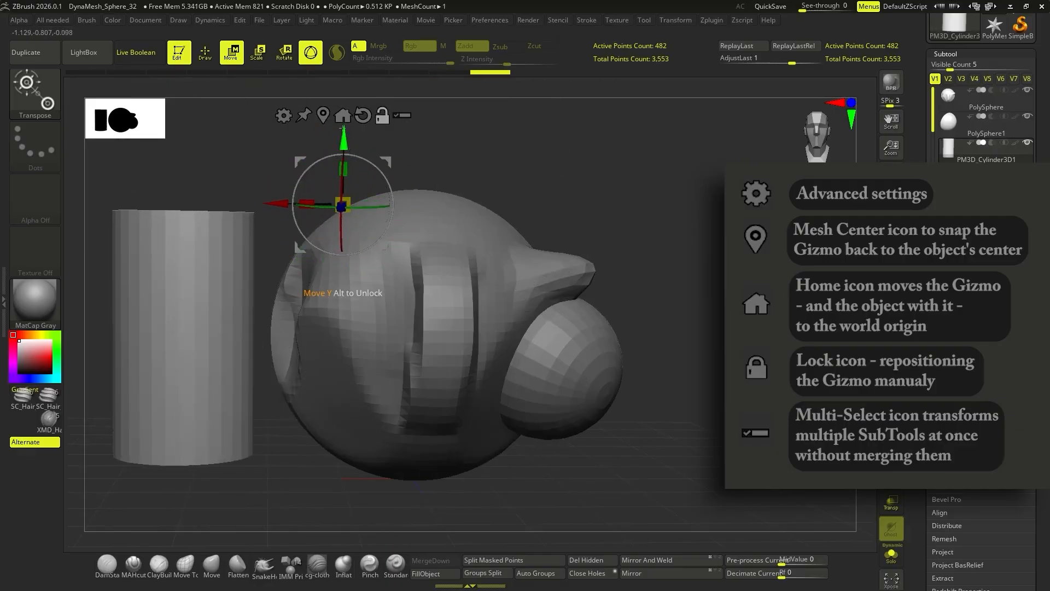
click(323, 115)
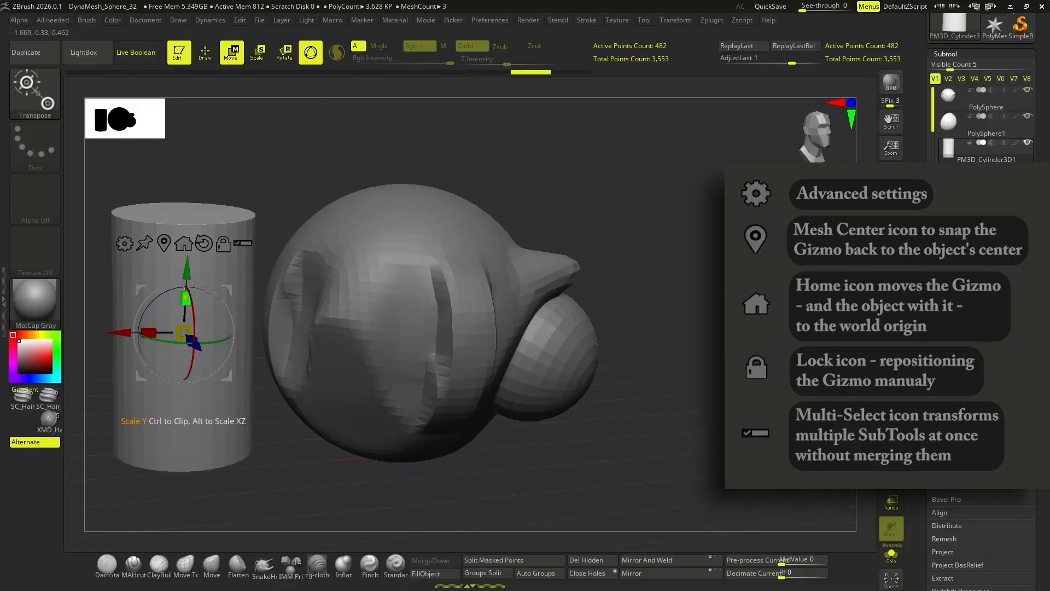
- Stretch the cylinder along the Y axis and try the Gizmo's Mesh To Axis and advanced settings options
drag(186, 297, 187, 258)
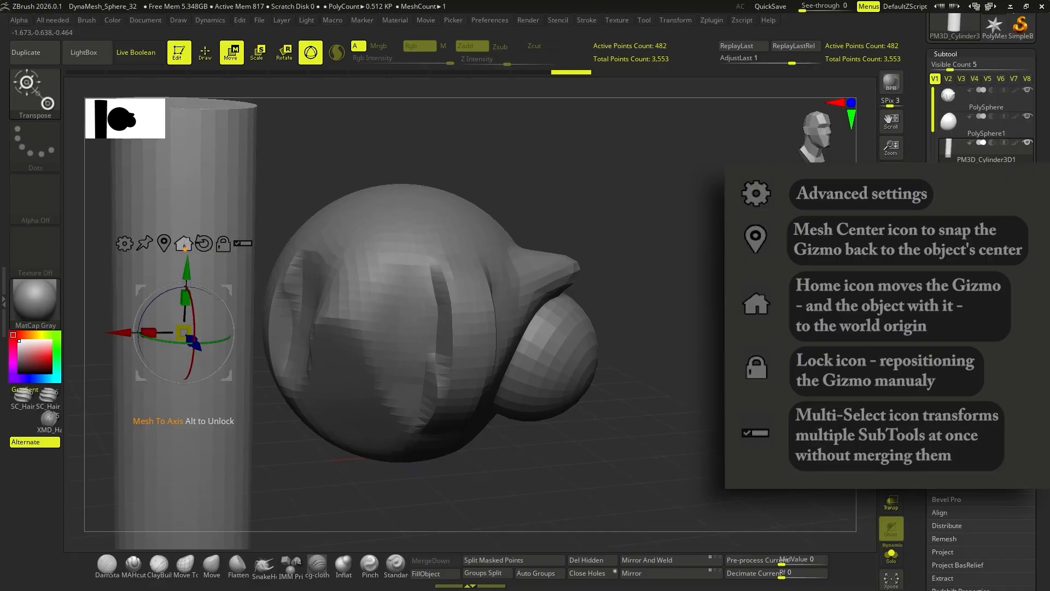
click(184, 244)
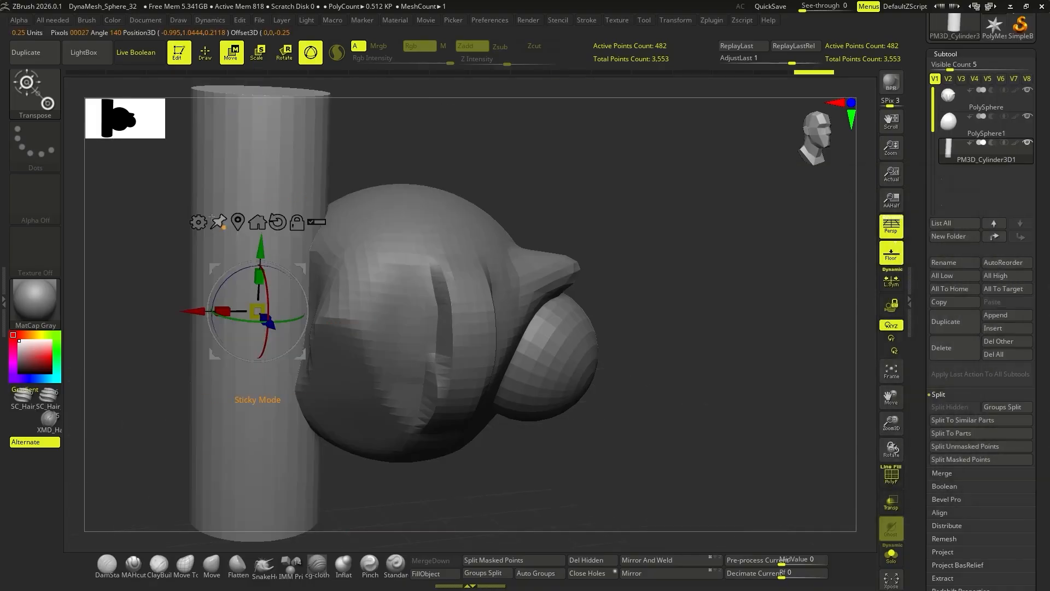
click(199, 222)
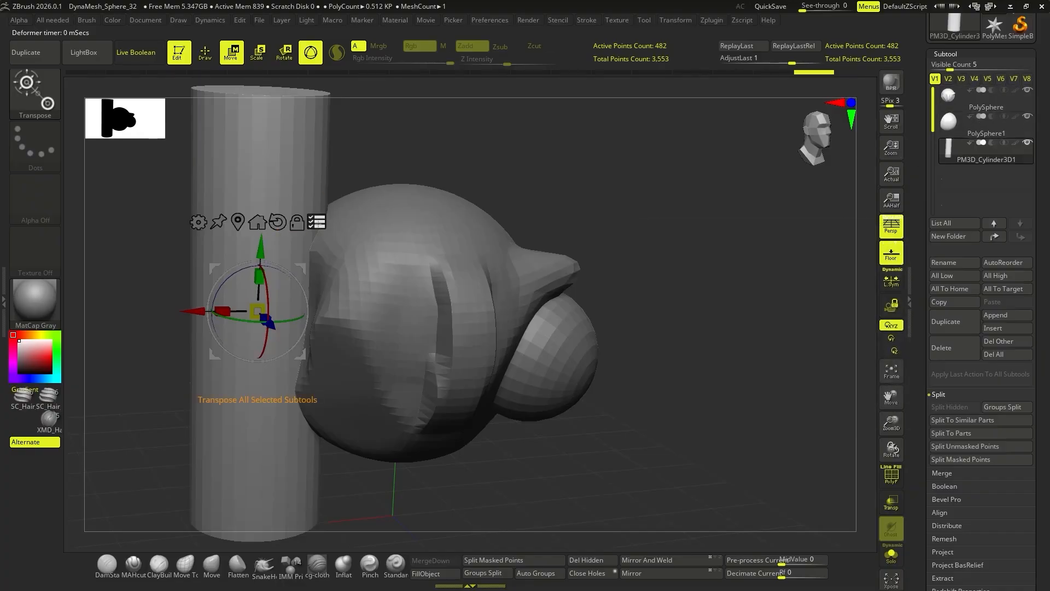
- Enable transposing all selected subtools, rotate the visible subtools about Y with PolySphere1 hidden, and show PolySphere1 again
drag(311, 255, 296, 339)
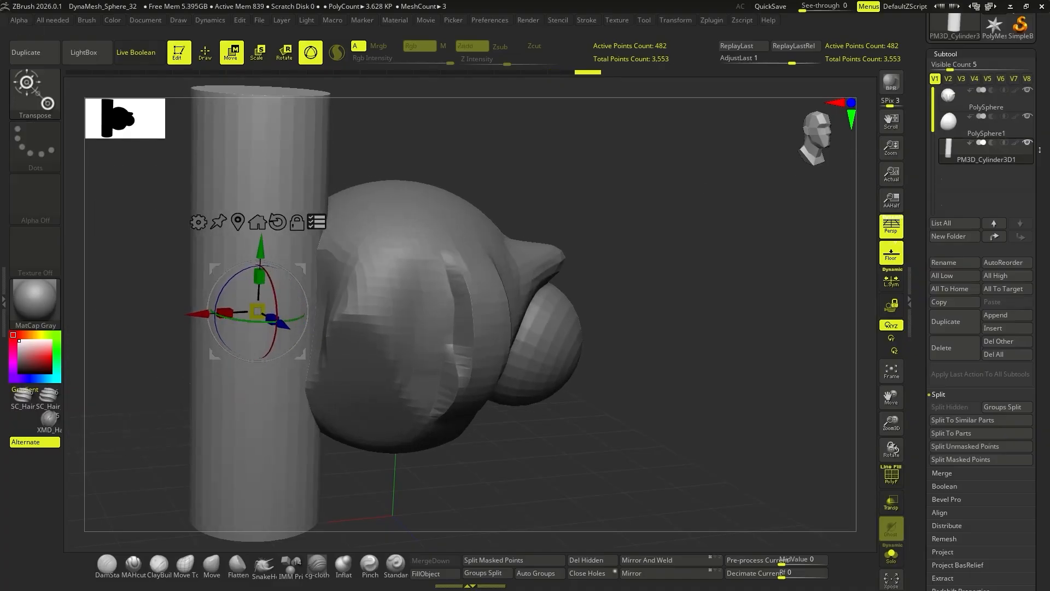
click(1027, 116)
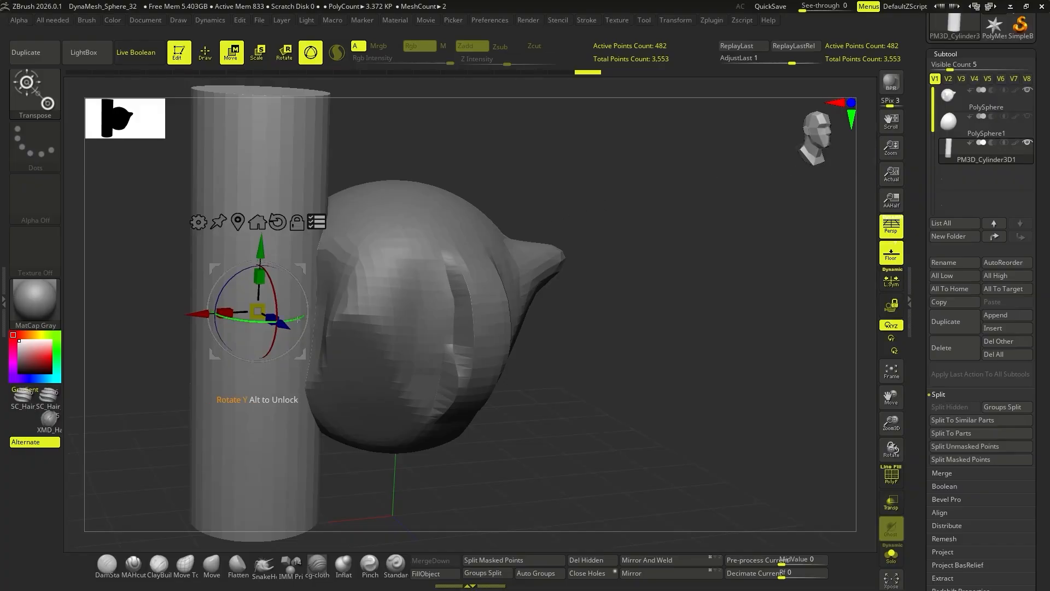
drag(300, 318, 347, 277)
click(1026, 116)
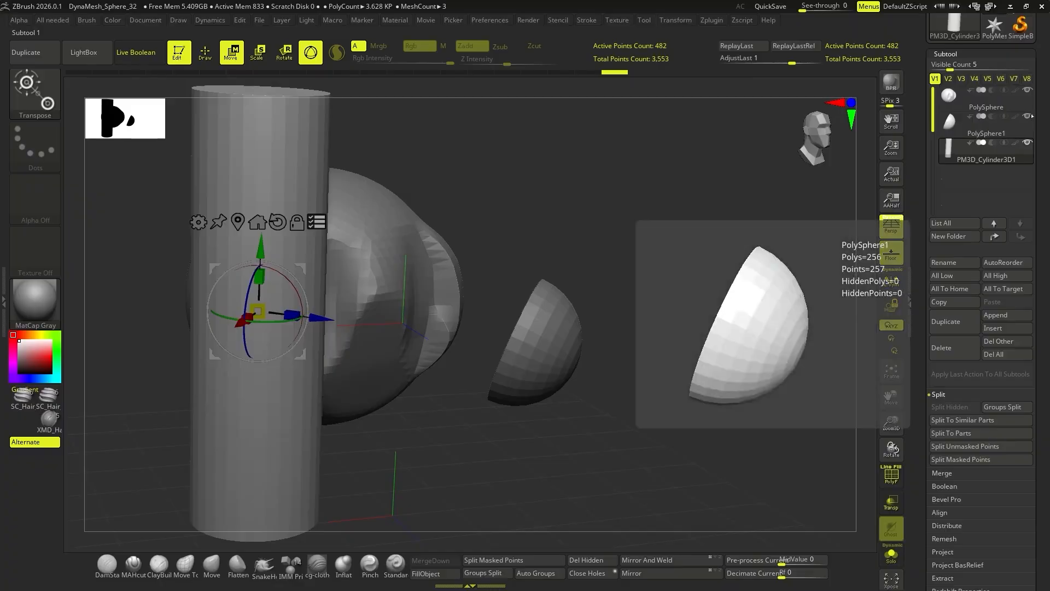
click(1029, 116)
- Scale the cylinder down to about 0.8 with the Gizmo and move it in the screen plane
drag(346, 355, 344, 405)
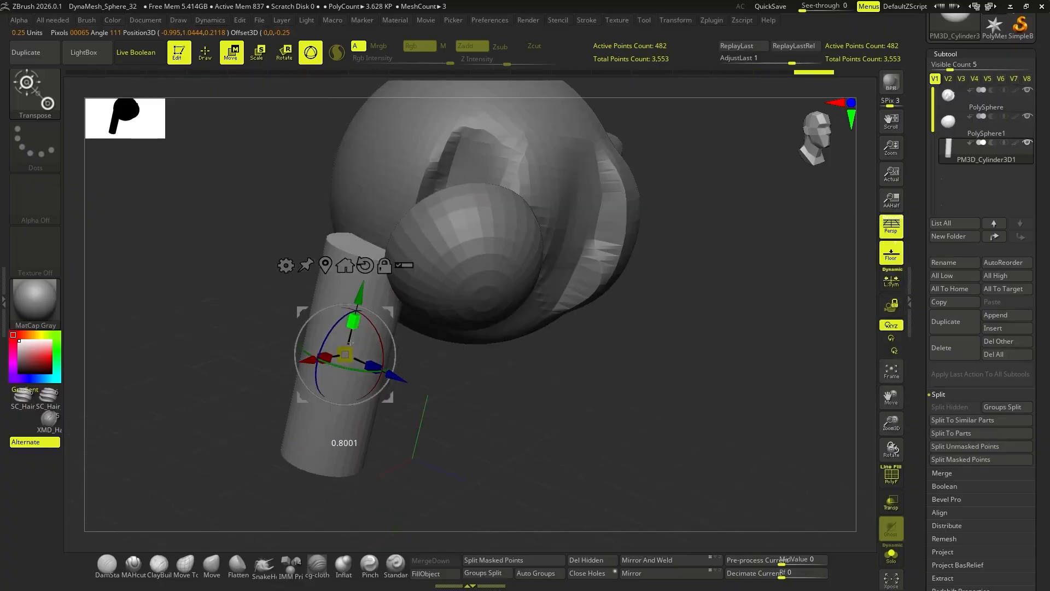
drag(301, 314, 180, 164)
drag(703, 262, 711, 193)
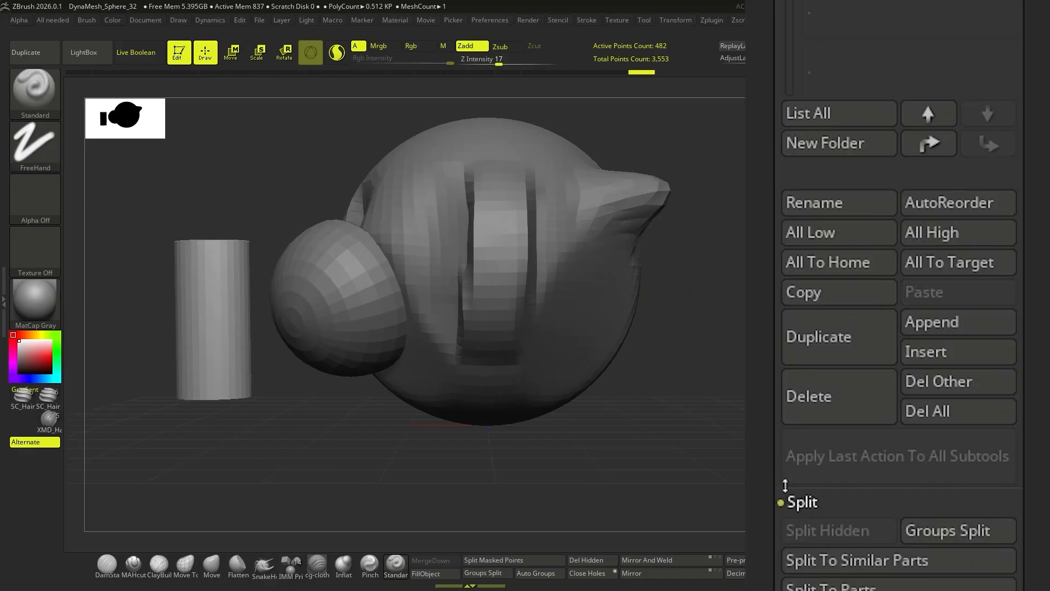
- Review the subtool Split options and expand the Merge options to examine them
scroll(788, 470, down, 2)
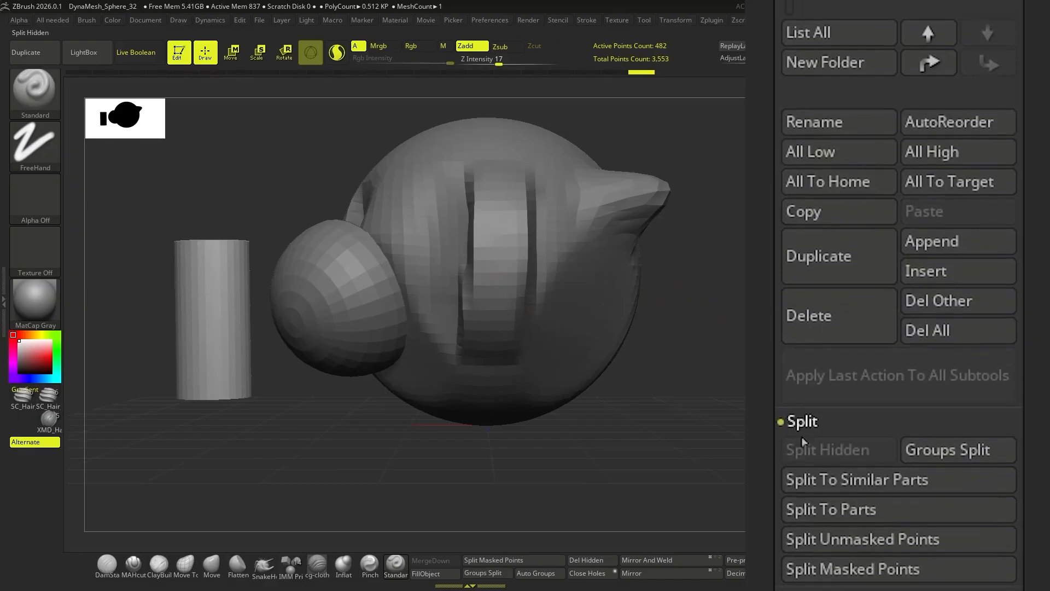
scroll(796, 458, down, 5)
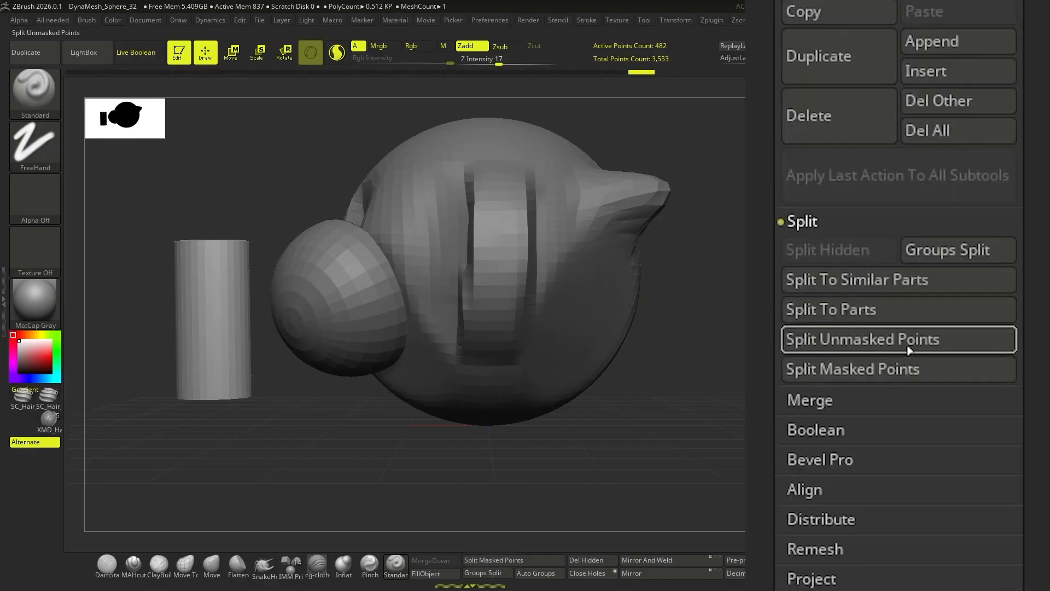
click(907, 350)
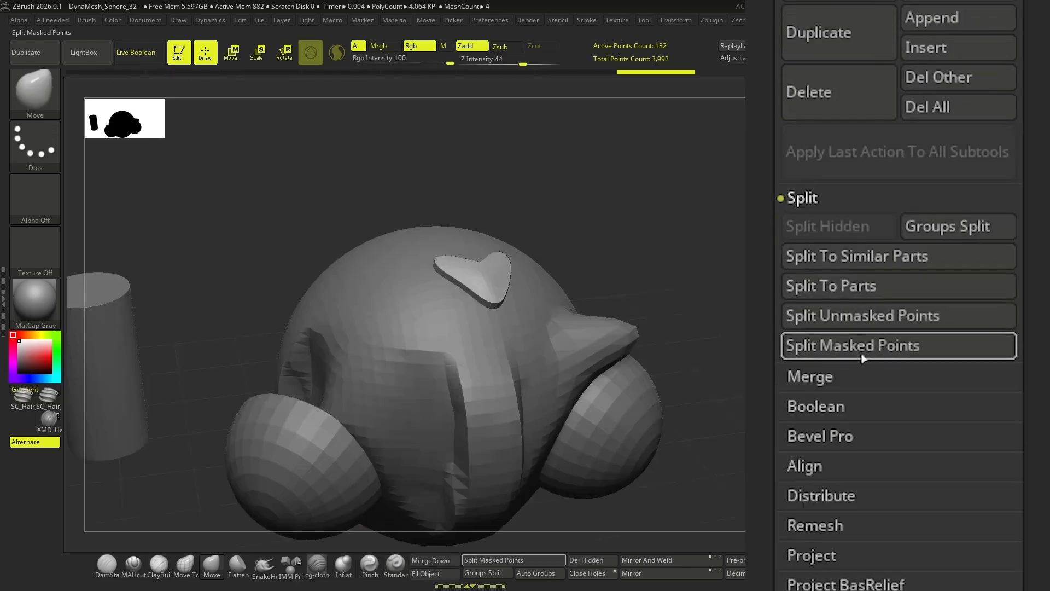
click(817, 383)
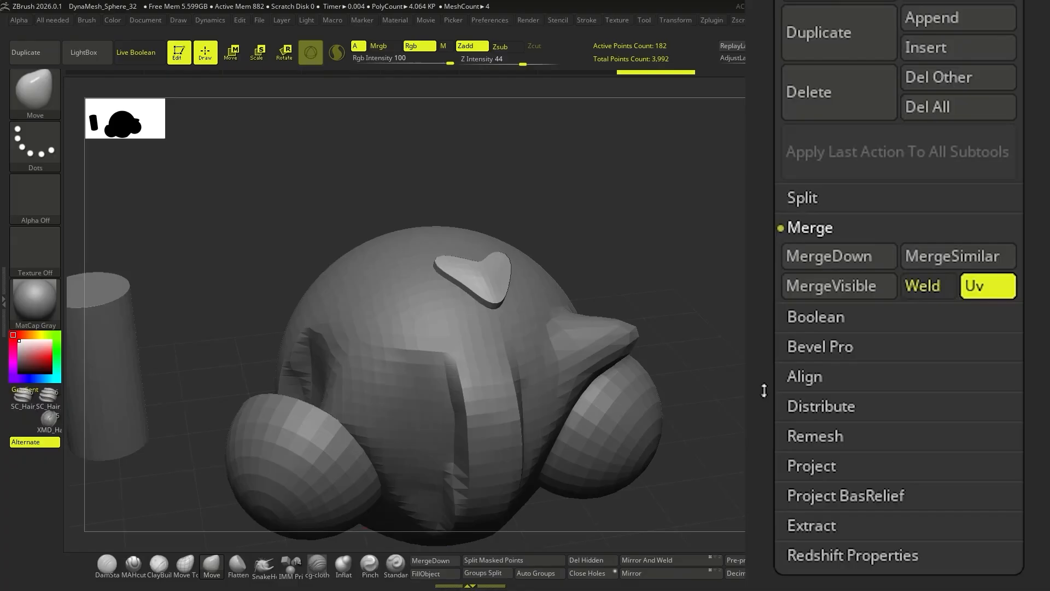
scroll(763, 390, down, 3)
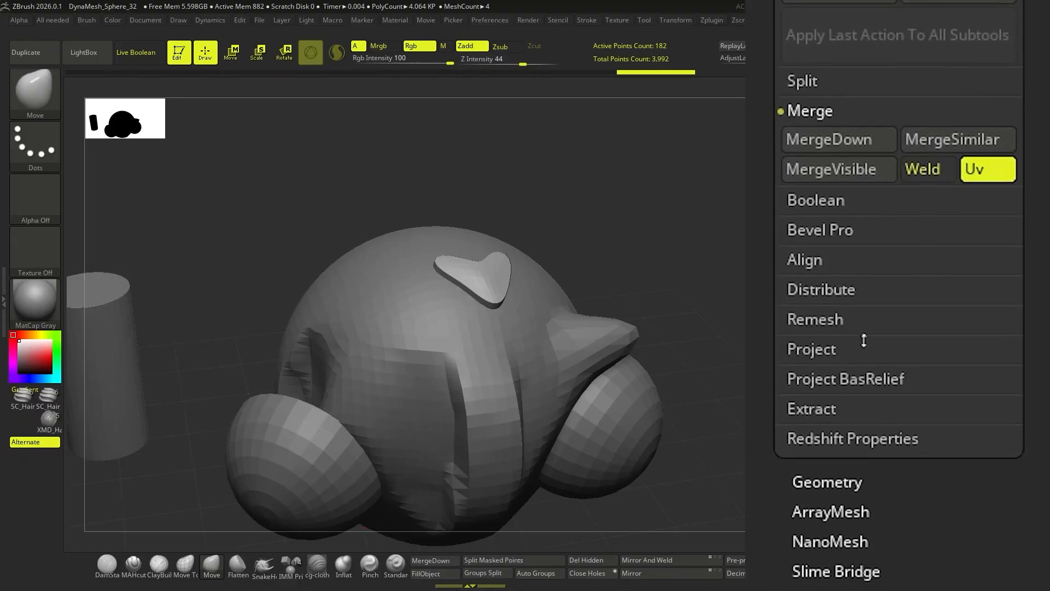
scroll(860, 340, down, 4)
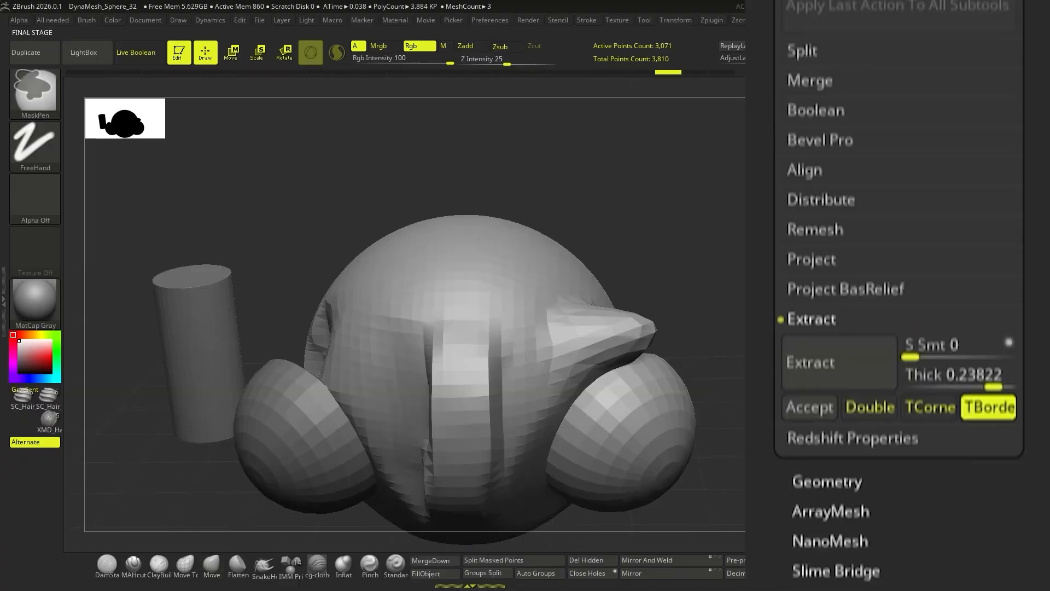
- Set the Extract smoothness to 13, mask a heart-shaped area on top of the large sphere, and extract it
scroll(884, 279, down, 4)
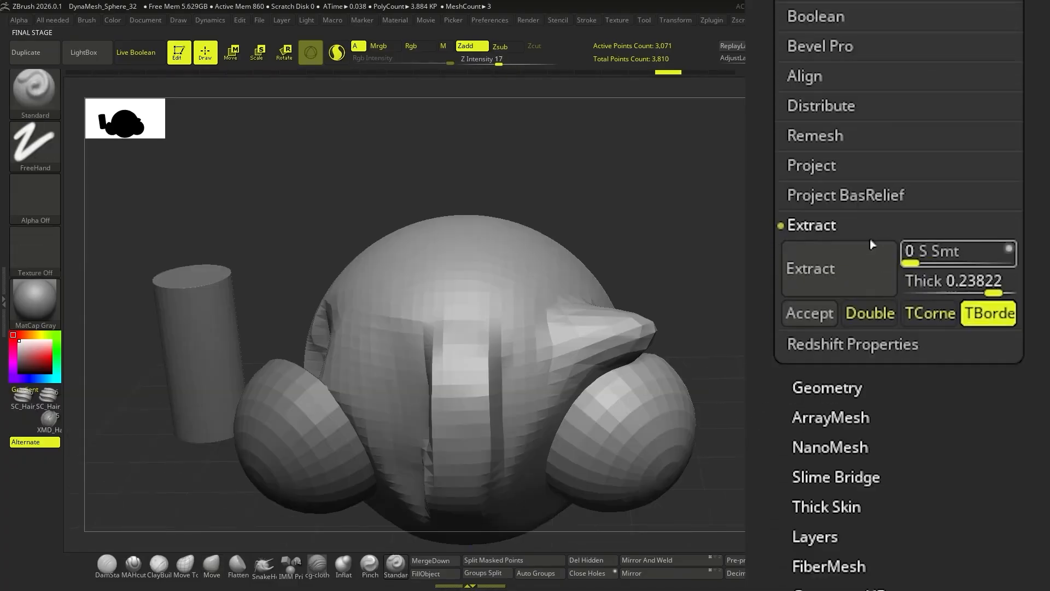
click(884, 279)
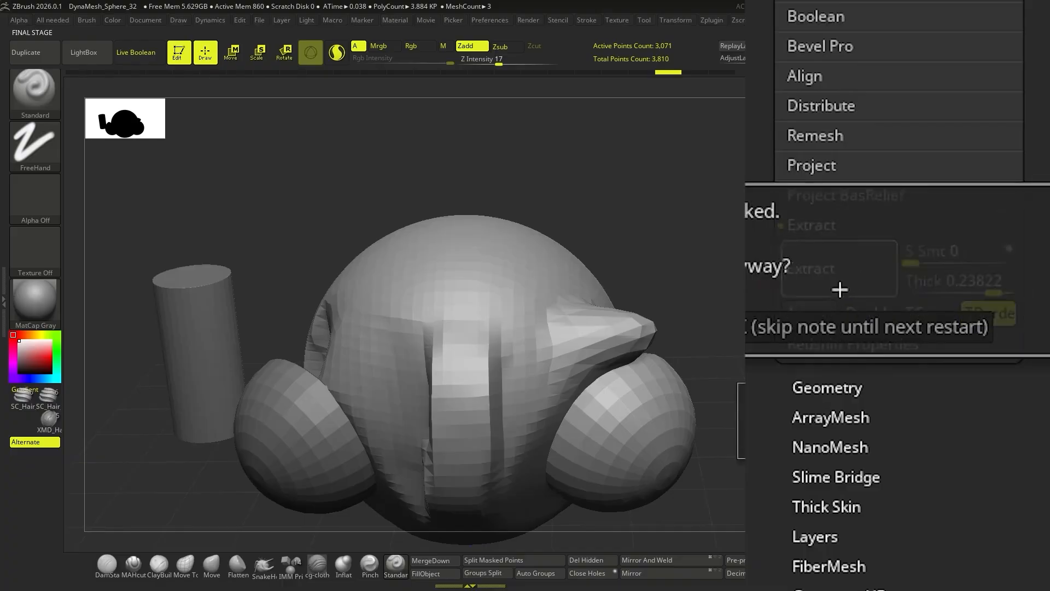
key(Escape)
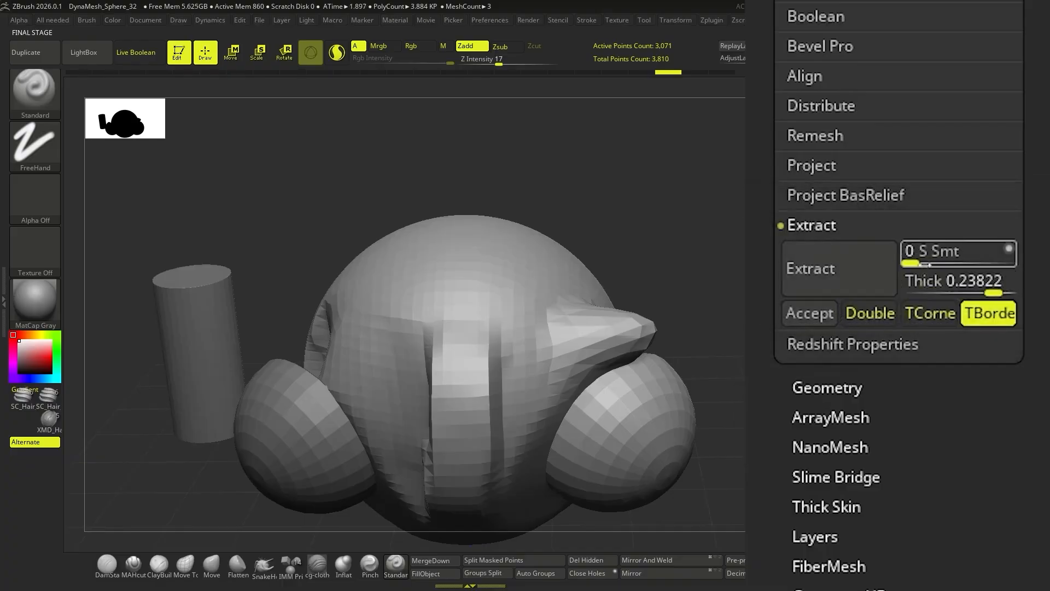
click(923, 259)
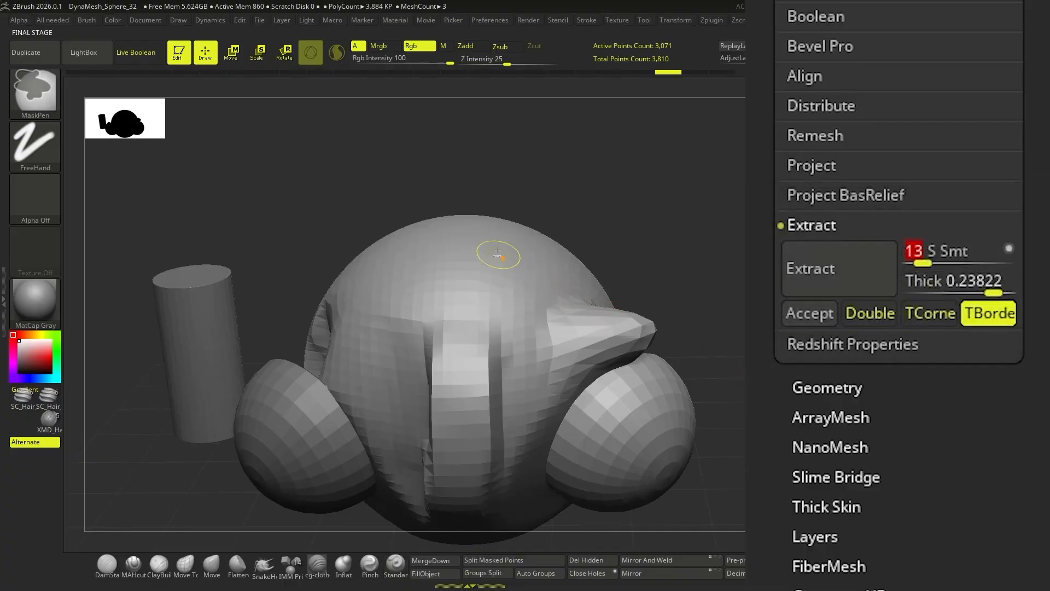
ctrl+drag(499, 253, 491, 276)
click(863, 269)
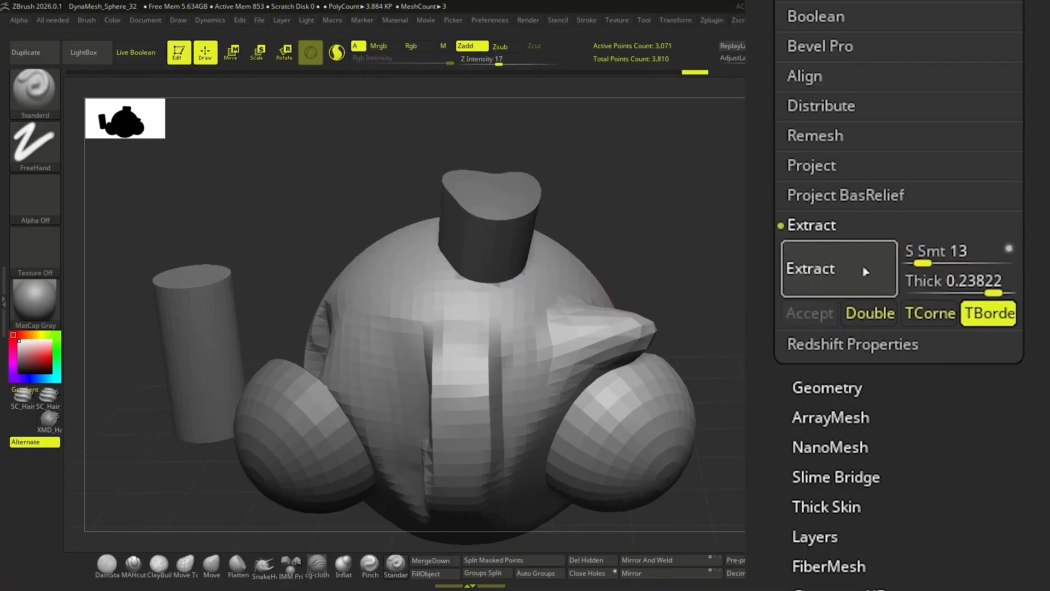
- Reduce the Extract thickness to 0.0249, extract the masked heart area again, and accept it as a new subtool
mouse_move(992, 293)
mouse_down()
mouse_move(971, 294)
mouse_move(980, 295)
mouse_up()
click(867, 279)
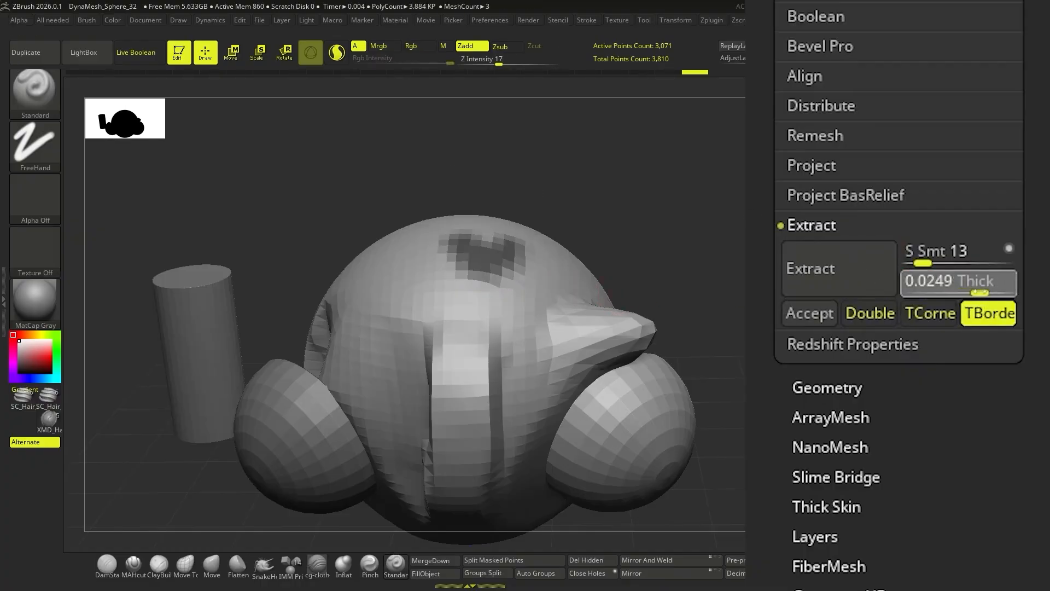
drag(757, 282, 799, 290)
click(868, 277)
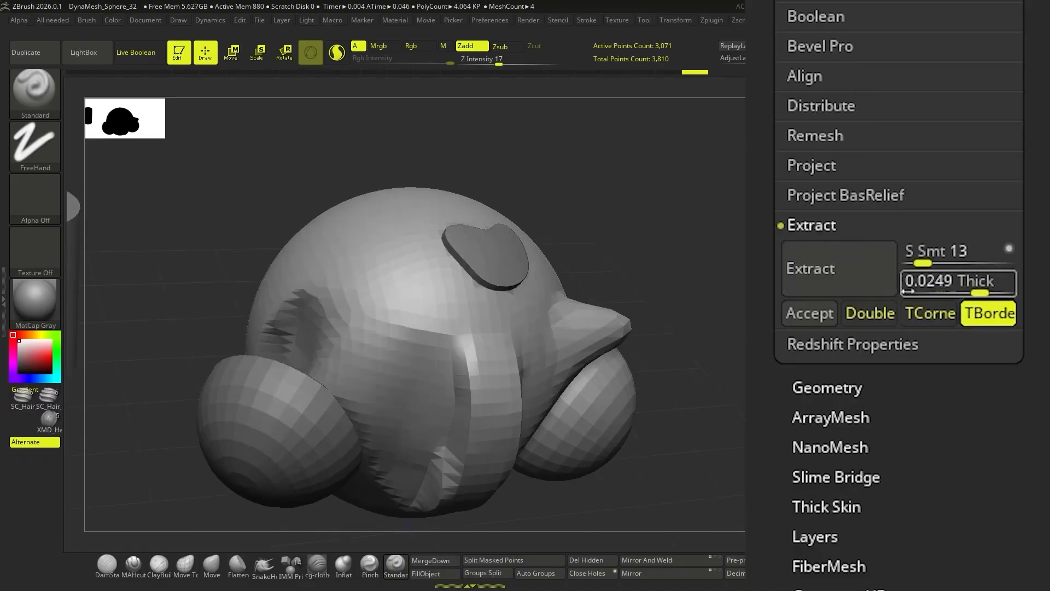
click(820, 318)
drag(694, 225, 691, 249)
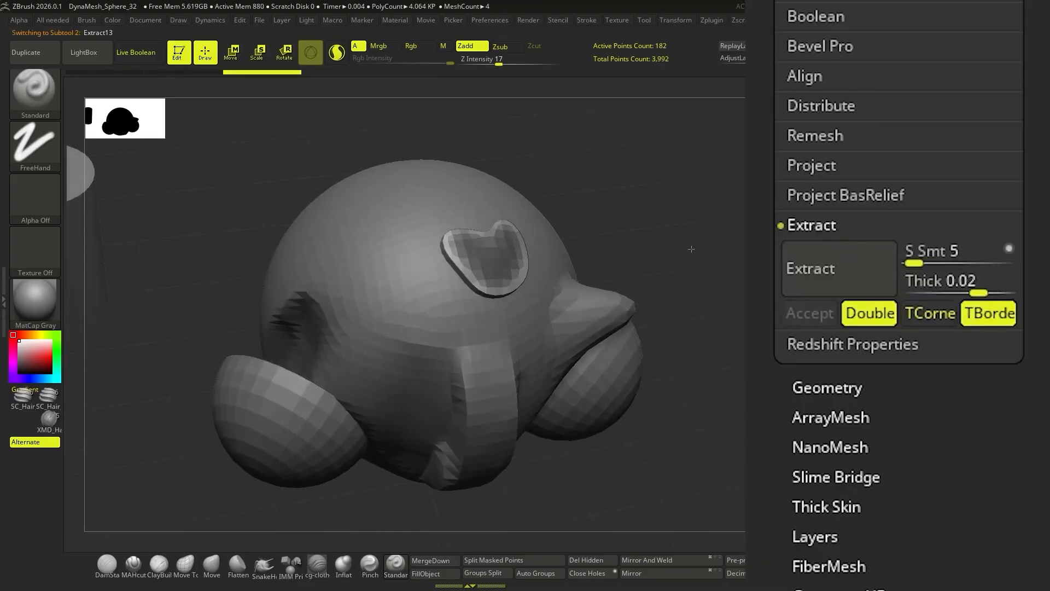
- Clear the mask on the extracted piece and make PolySphere the active subtool
scroll(835, 190, up, 15)
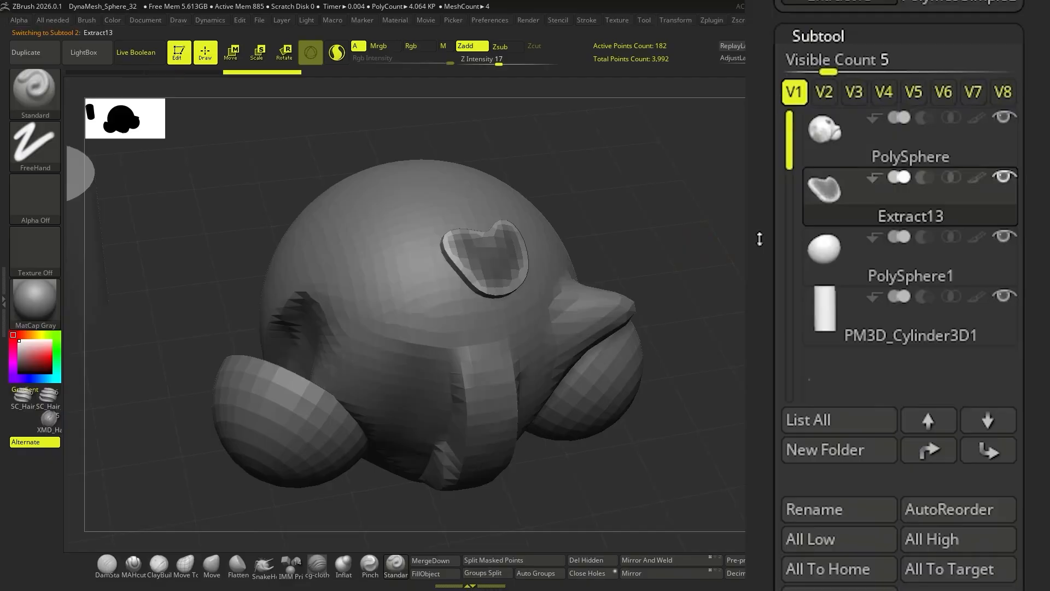
mouse_move(835, 190)
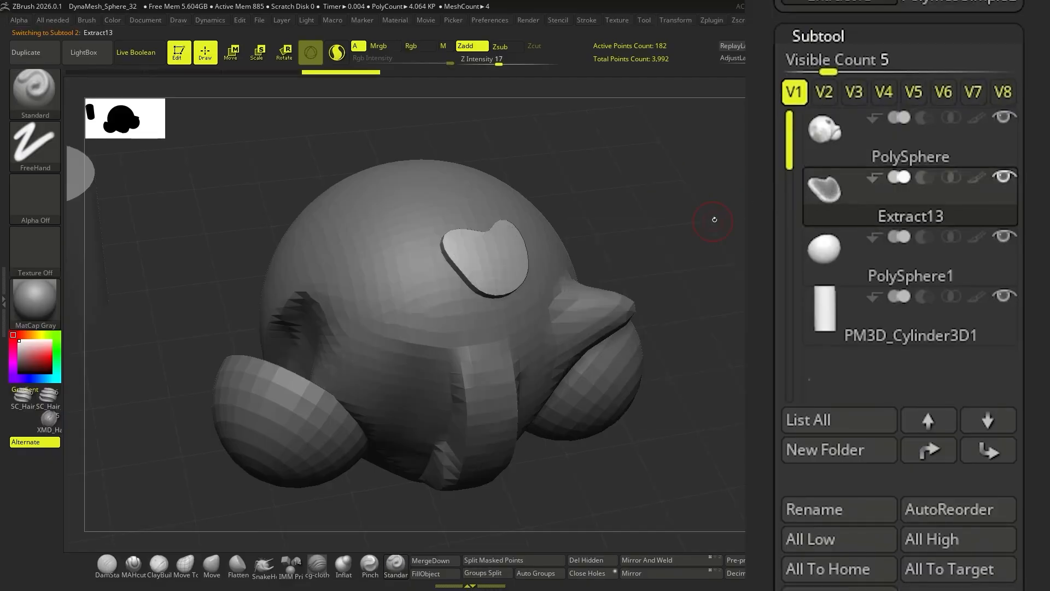
click(889, 143)
drag(674, 237, 629, 298)
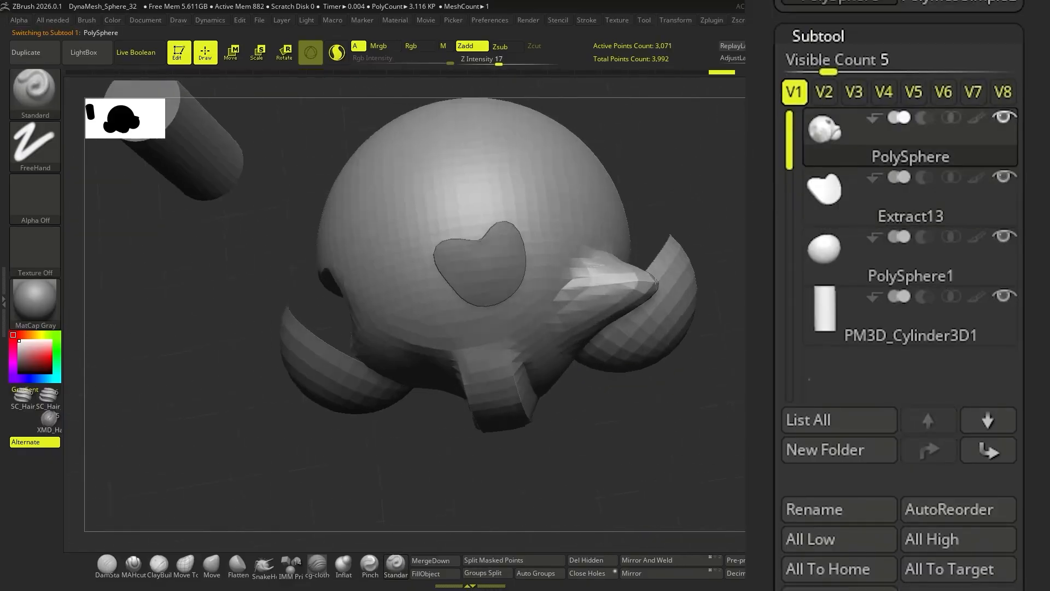
- Activate the extracted piece directly on the model and reshape it with the Move brush into a sharper heart
alt+click(481, 261)
click(212, 565)
right_drag(475, 239, 481, 181)
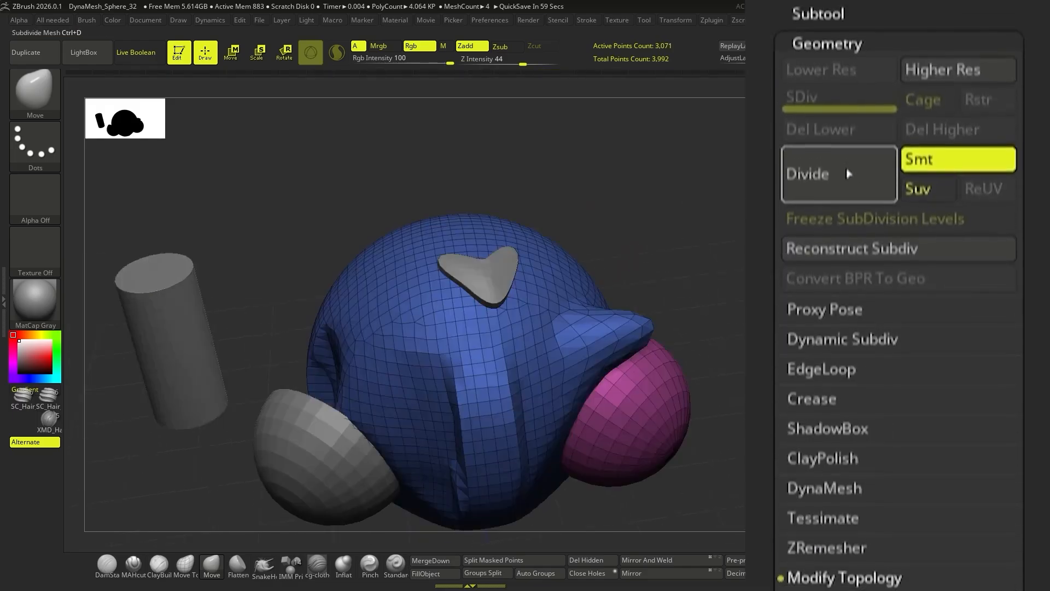
- Divide the large sphere's mesh once, turn off its polyframe, and compare subdivision levels 1 and 2
click(858, 205)
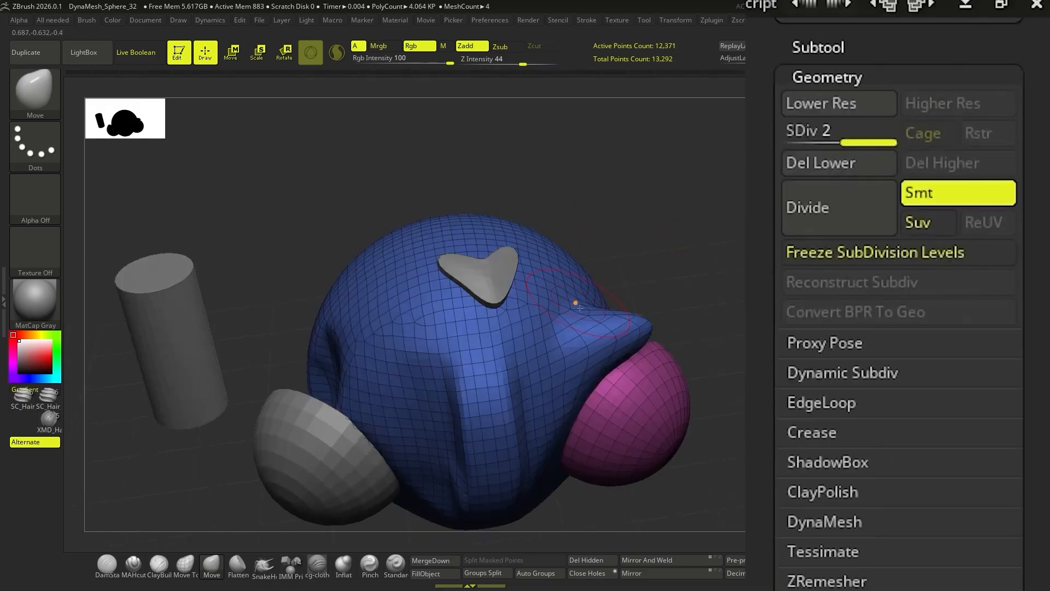
key(shift+f)
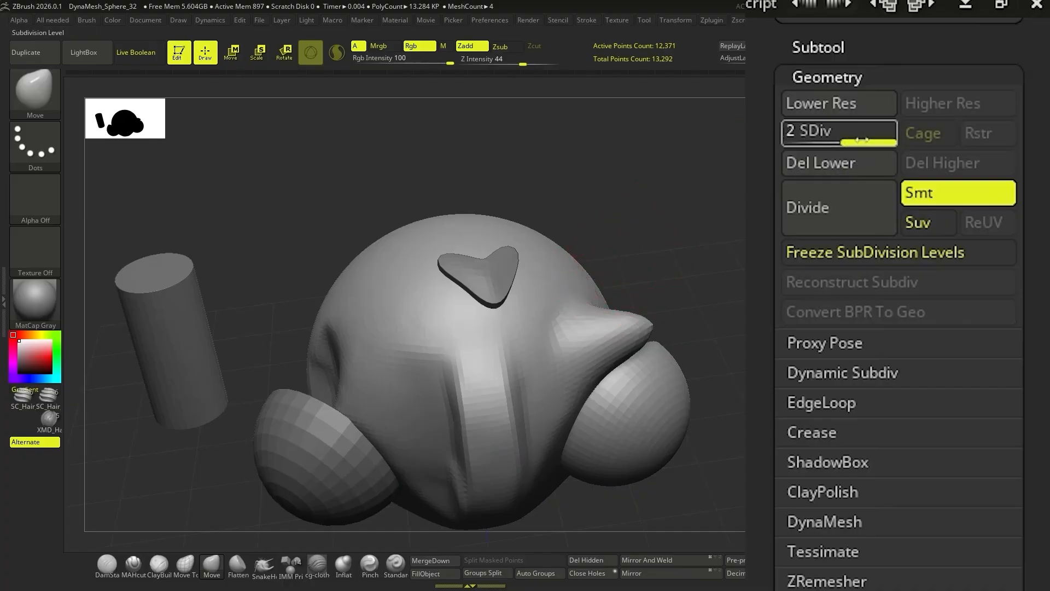
click(826, 140)
drag(825, 141, 875, 141)
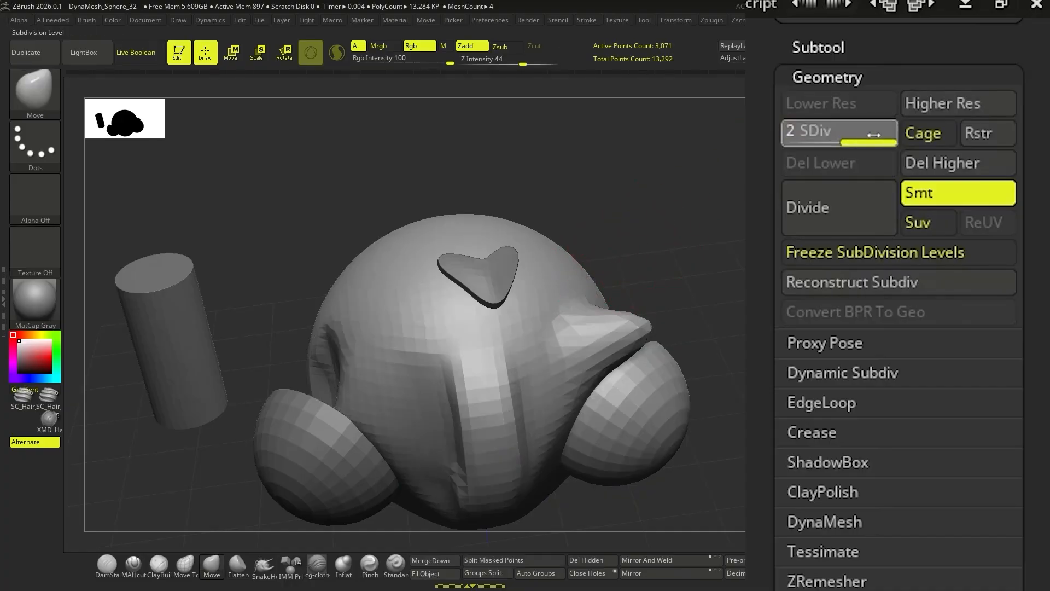
- Divide the large sphere's mesh again to SDiv 3, return to the lowest level, and delete the higher levels
click(872, 200)
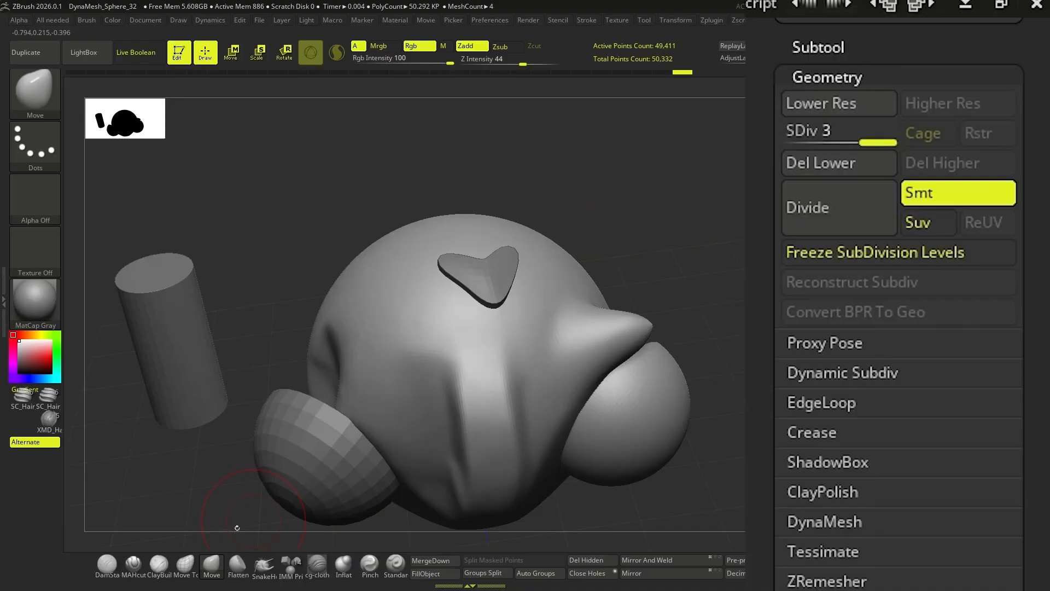
click(790, 132)
click(940, 163)
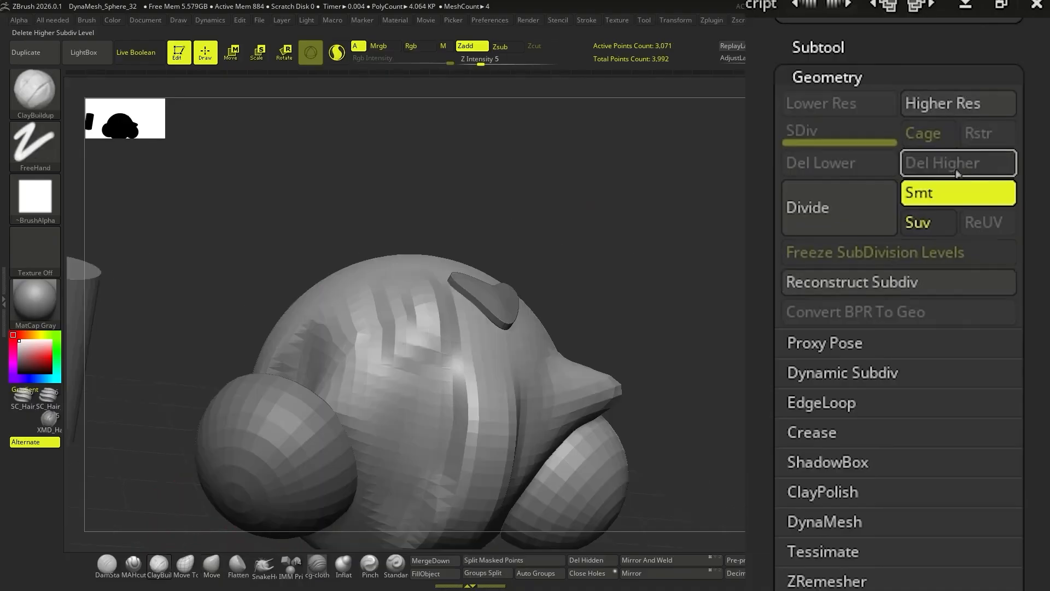
- Turn off Smt and divide the large sphere's mesh up to SDiv 4 without smoothing
click(952, 192)
click(864, 220)
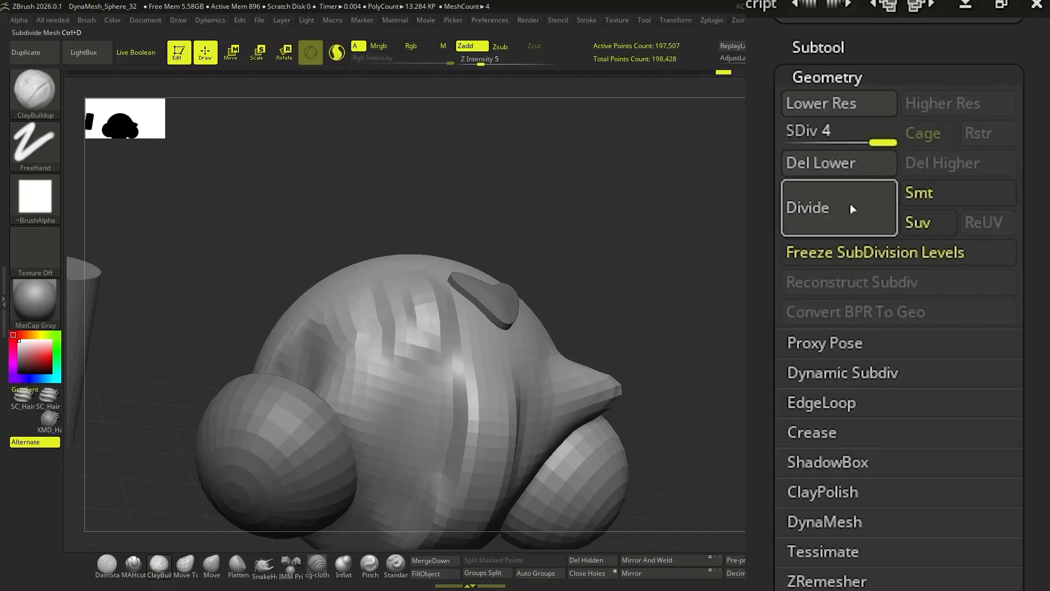
- Turn Smt back on, return the large sphere to SDiv 1, and delete its higher subdivision levels
key(shift+f)
key(shift+f)
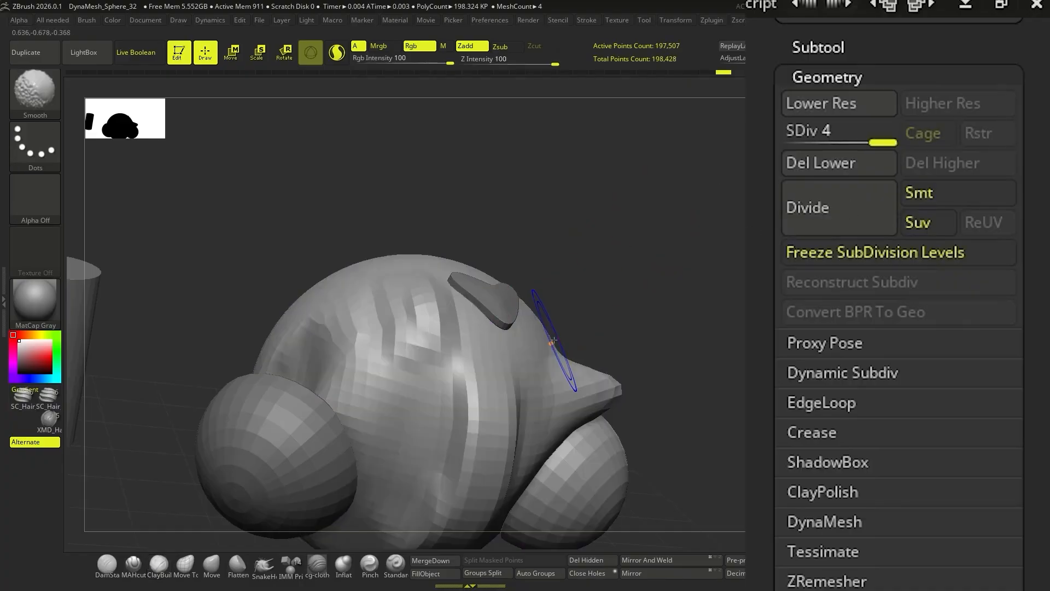
click(909, 192)
click(875, 162)
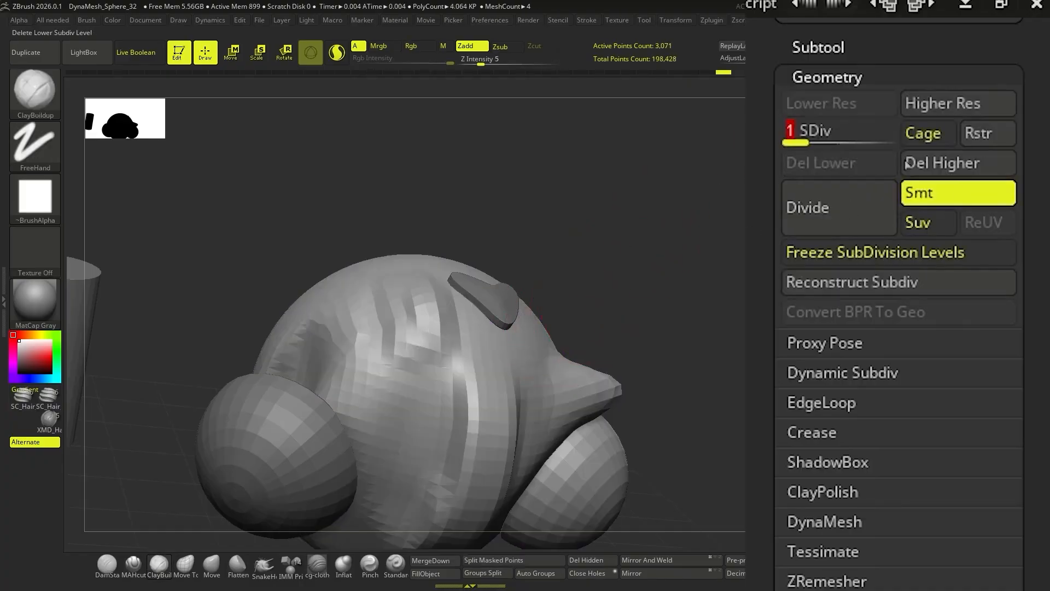
- Show the large sphere's polyframe, DynaMesh it at resolution 32, and undo the remesh
click(824, 521)
scroll(808, 220, down, 2)
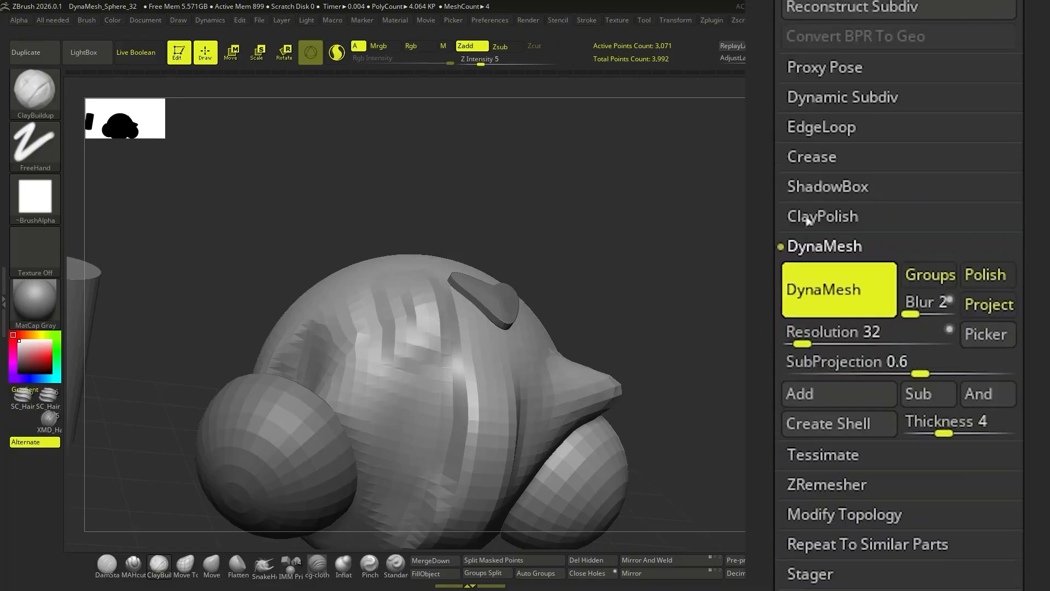
key(shift+f)
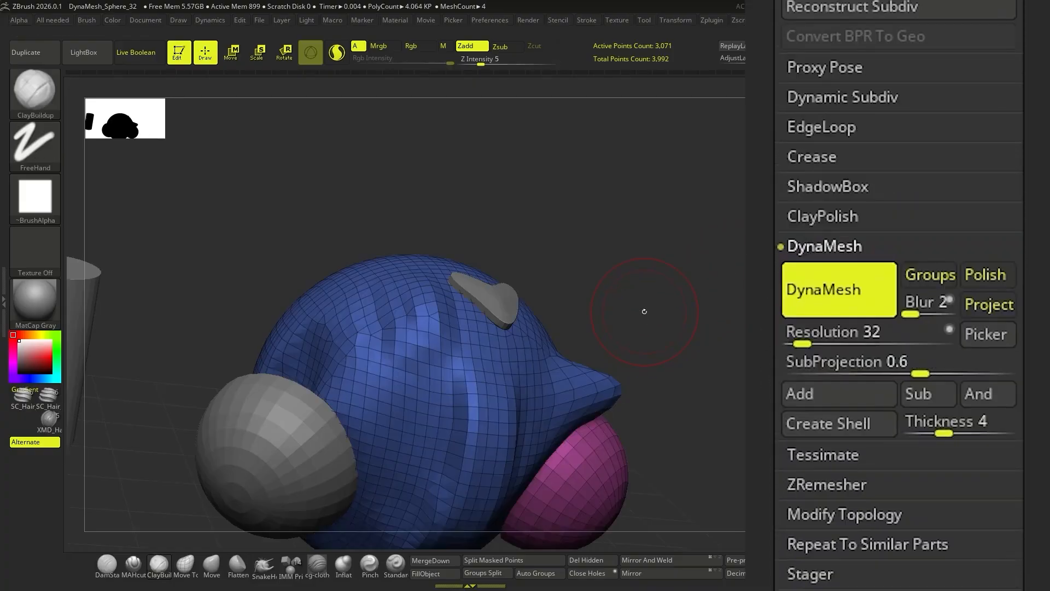
click(831, 291)
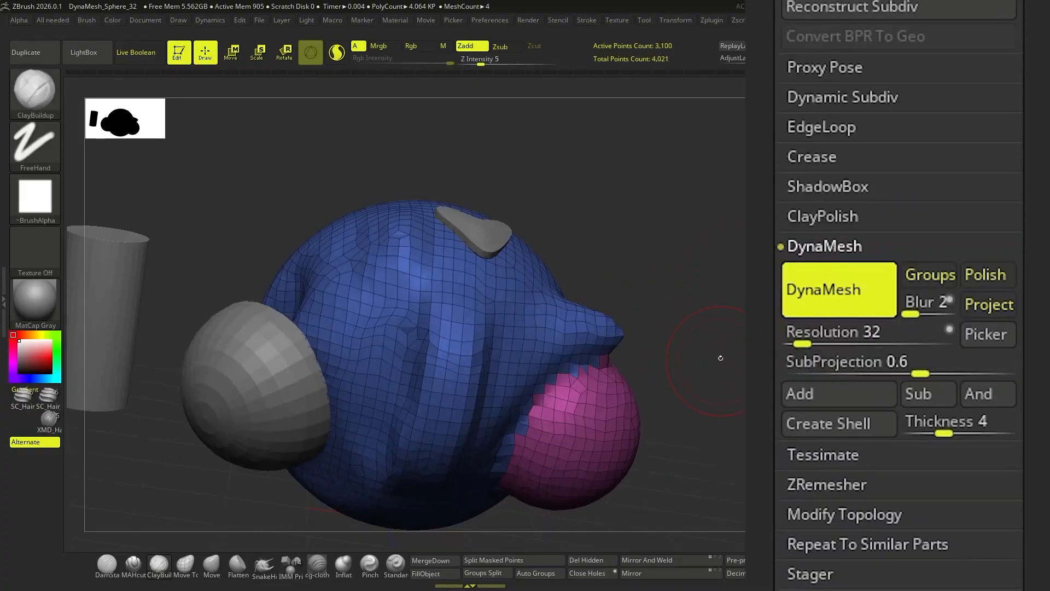
key(ctrl+z)
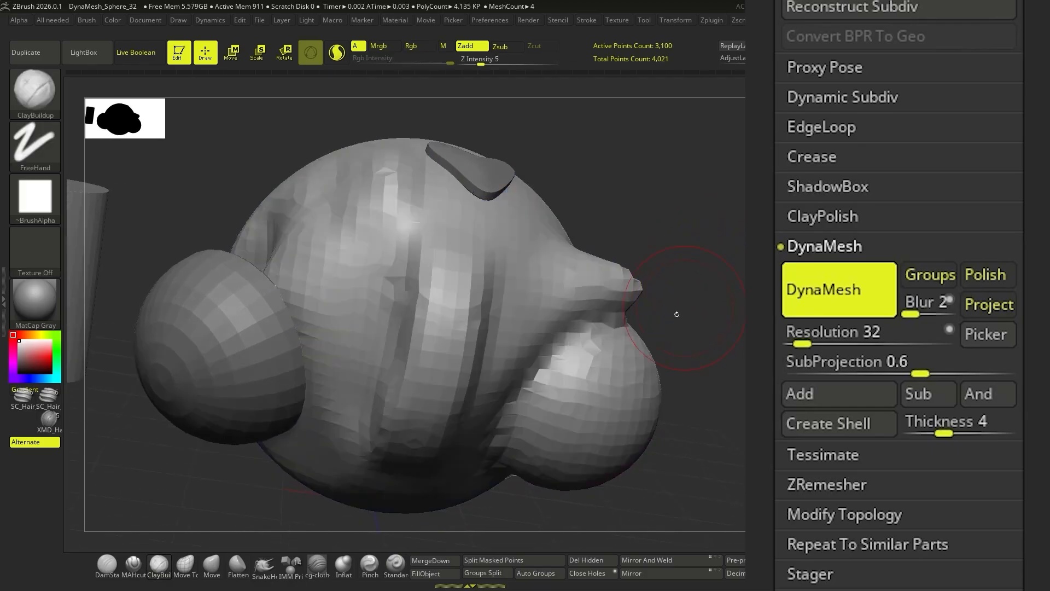
- Try DynaMesh on the large sphere at resolution 528, then remesh it at resolution 136 instead
drag(840, 332, 882, 332)
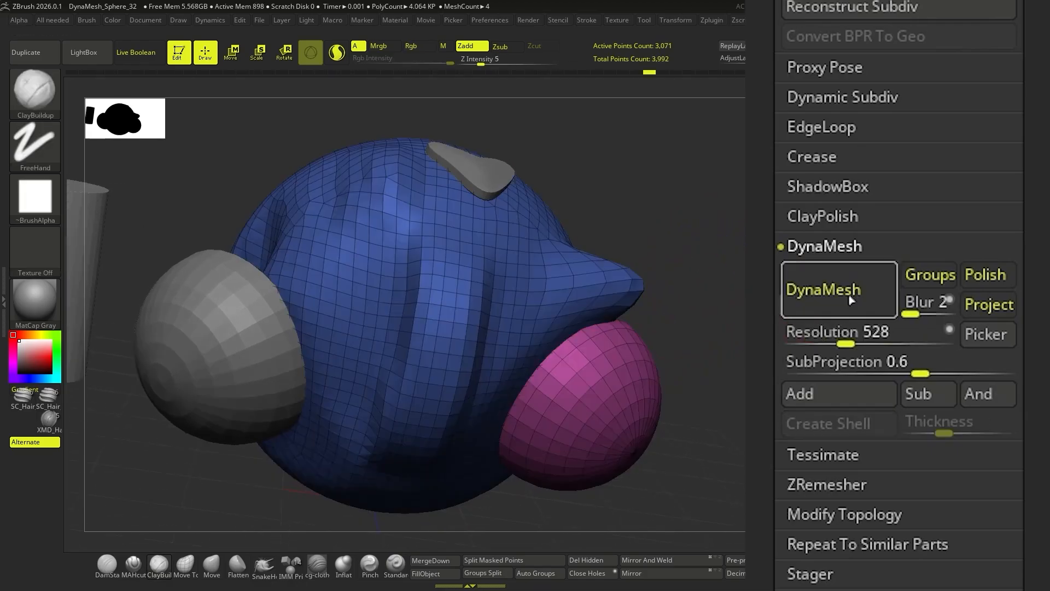
click(849, 301)
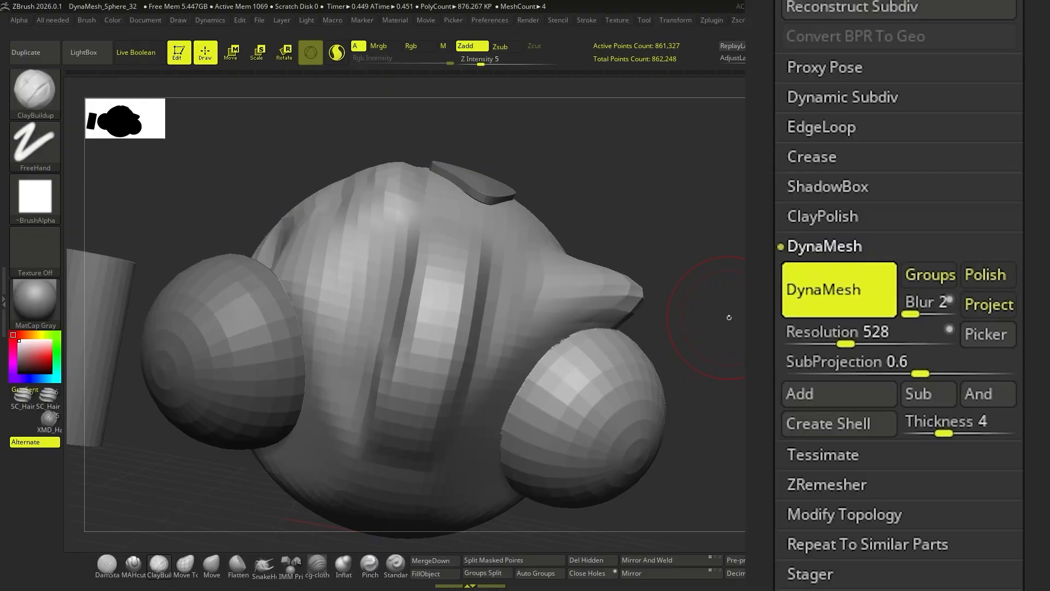
key(shift)
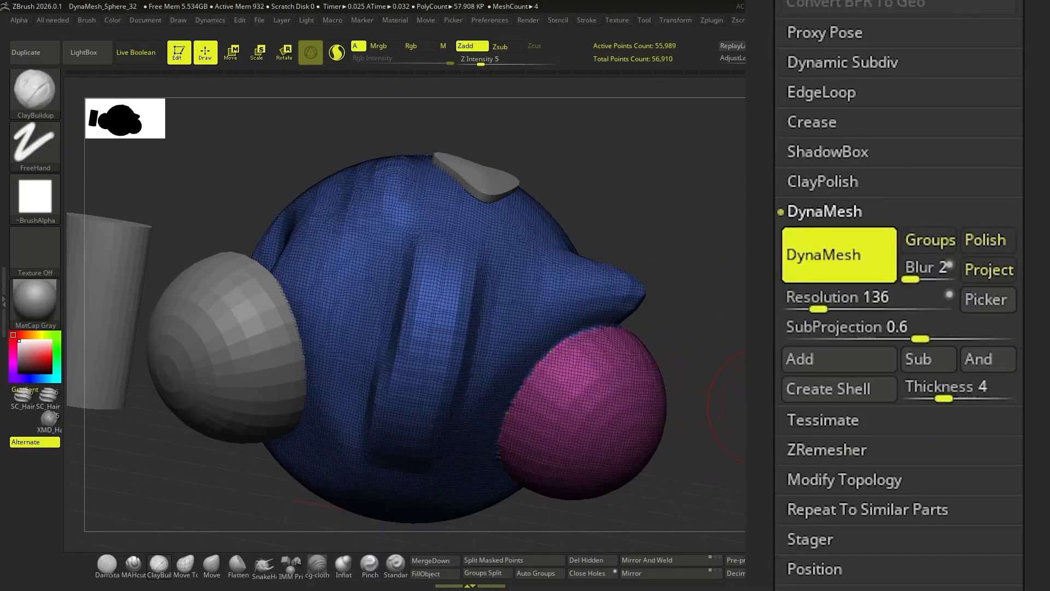
- Set the ZRemesher target polygons count to about 2.33 and run ZRemesher on the large sphere
click(842, 440)
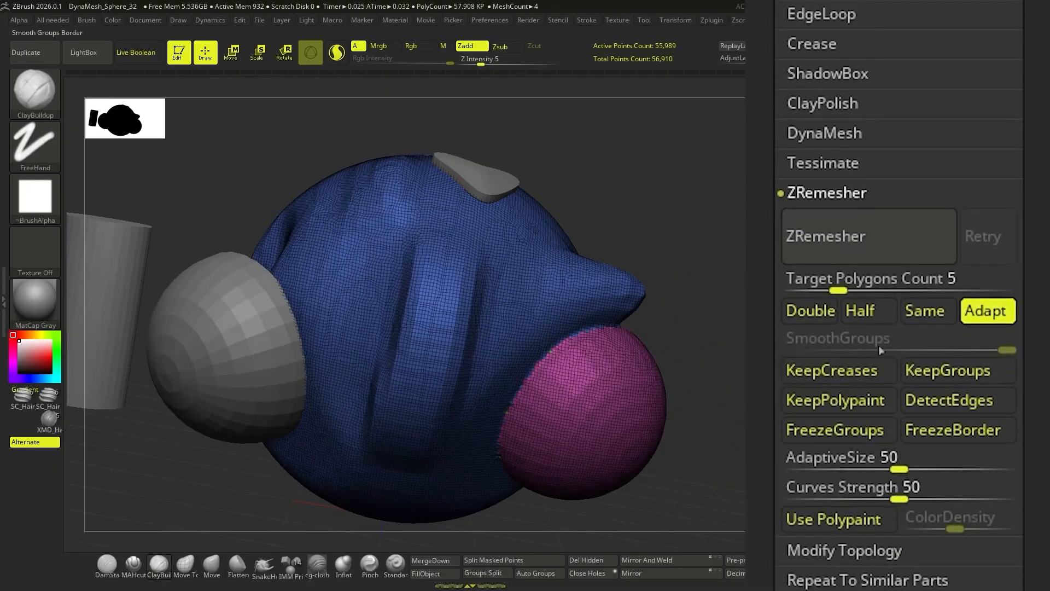
drag(840, 290, 823, 290)
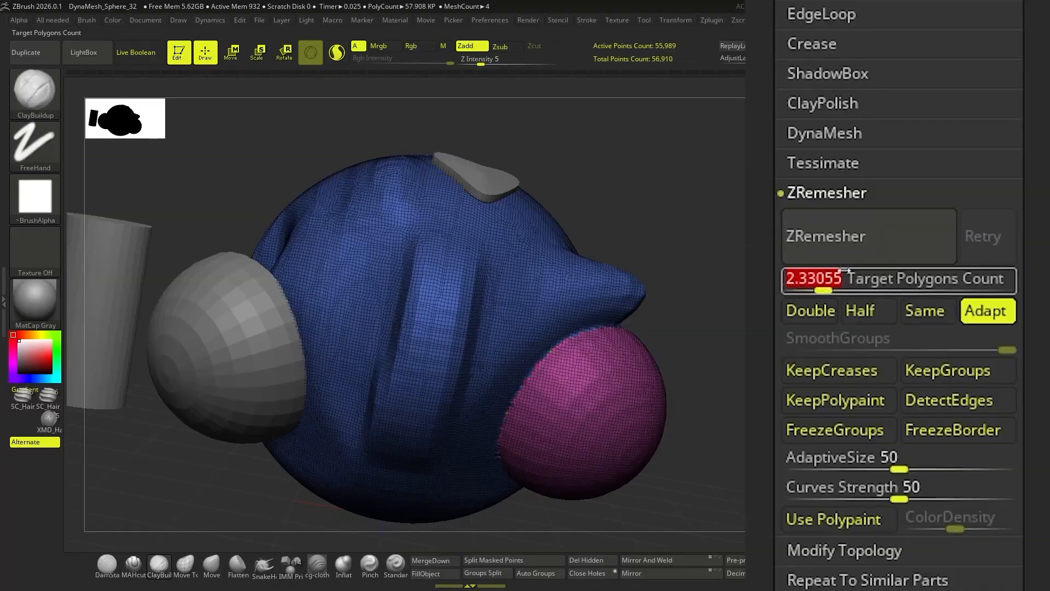
click(874, 254)
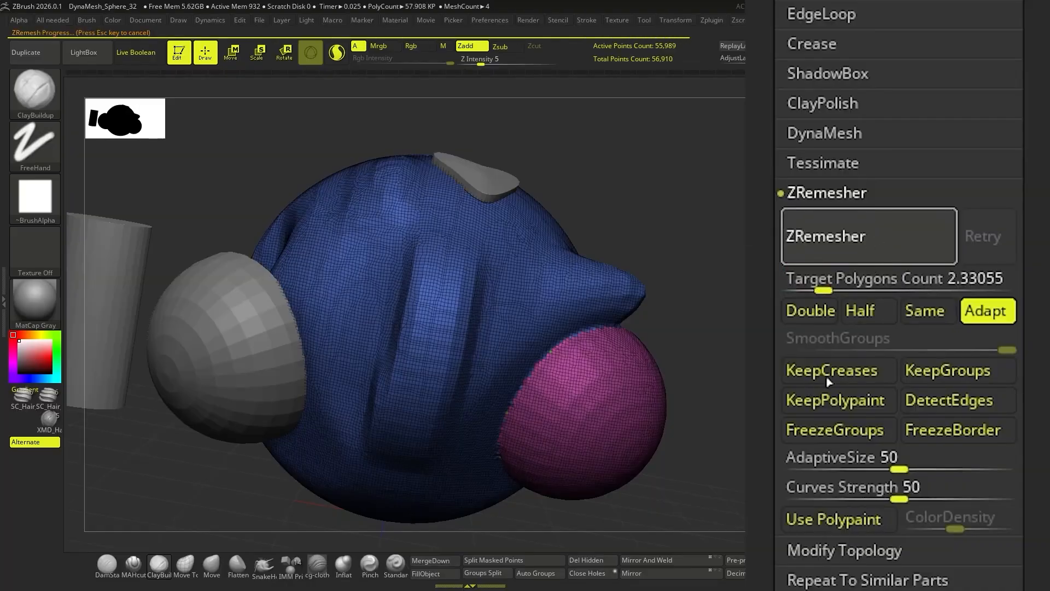
- Draw guide curves with the Topology brush around the attached pink sphere and across the large blue body above it
key(b)
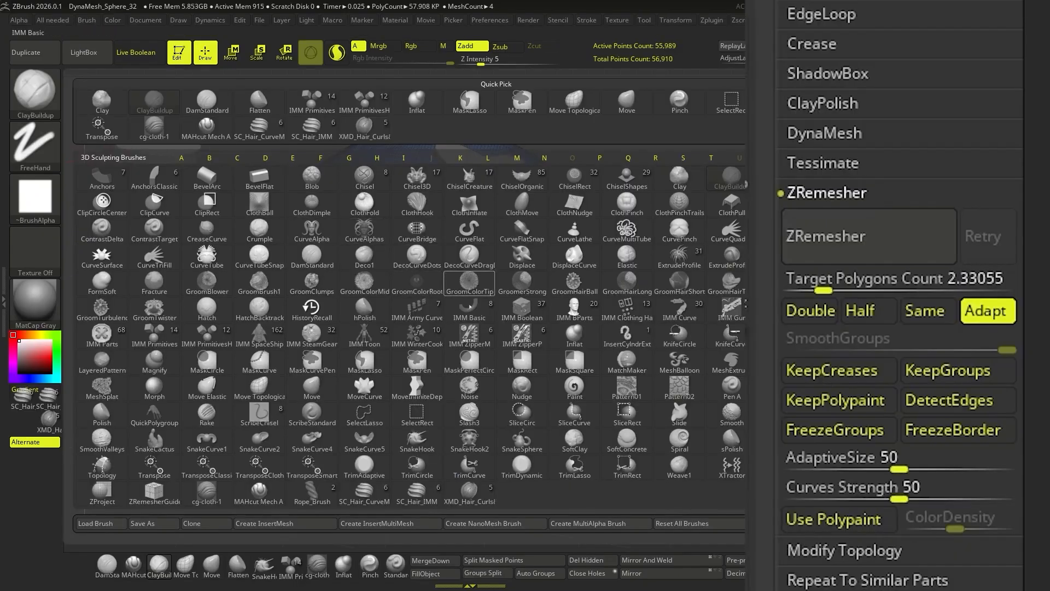
key(t)
key(o)
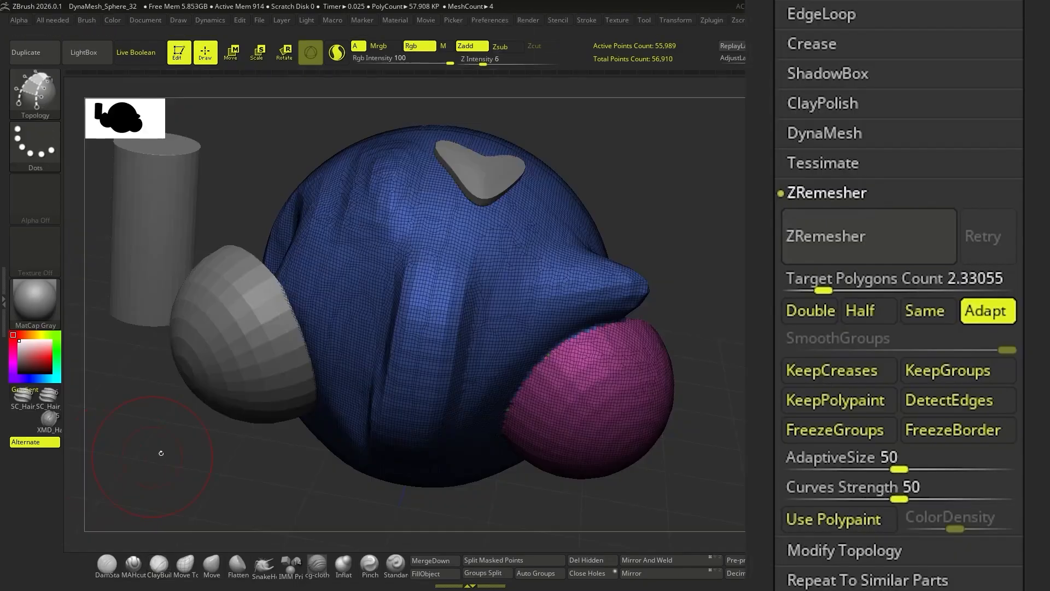
drag(655, 228, 637, 205)
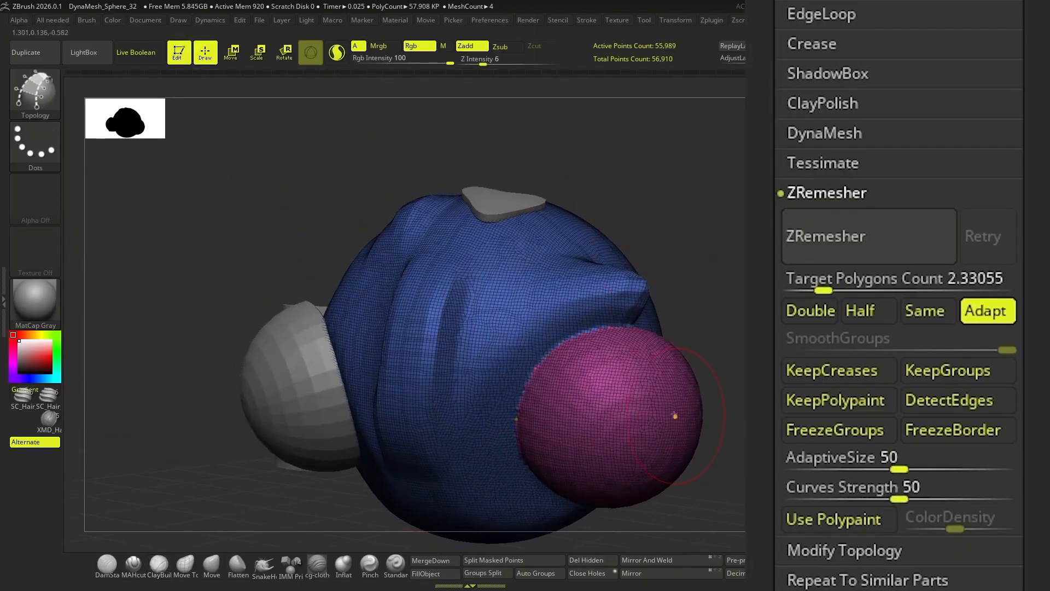
drag(675, 415, 552, 410)
drag(416, 350, 383, 322)
drag(631, 288, 547, 325)
drag(328, 383, 262, 416)
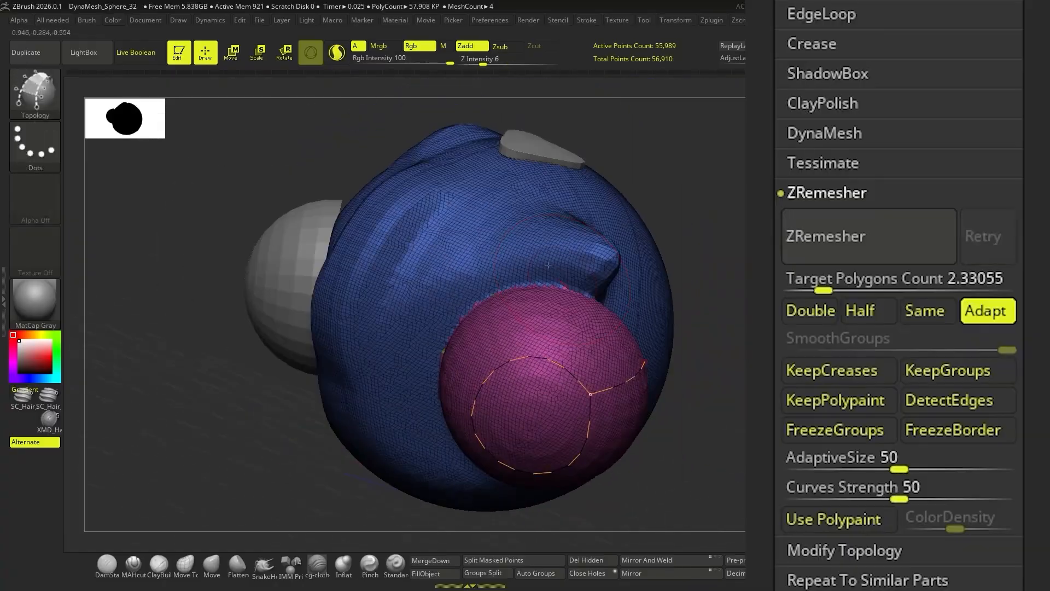
drag(683, 416, 706, 382)
drag(443, 140, 530, 282)
- ZRemesh along the guides, undo it, erase the short guide branching off the ring on the pink sphere, and remesh
click(869, 237)
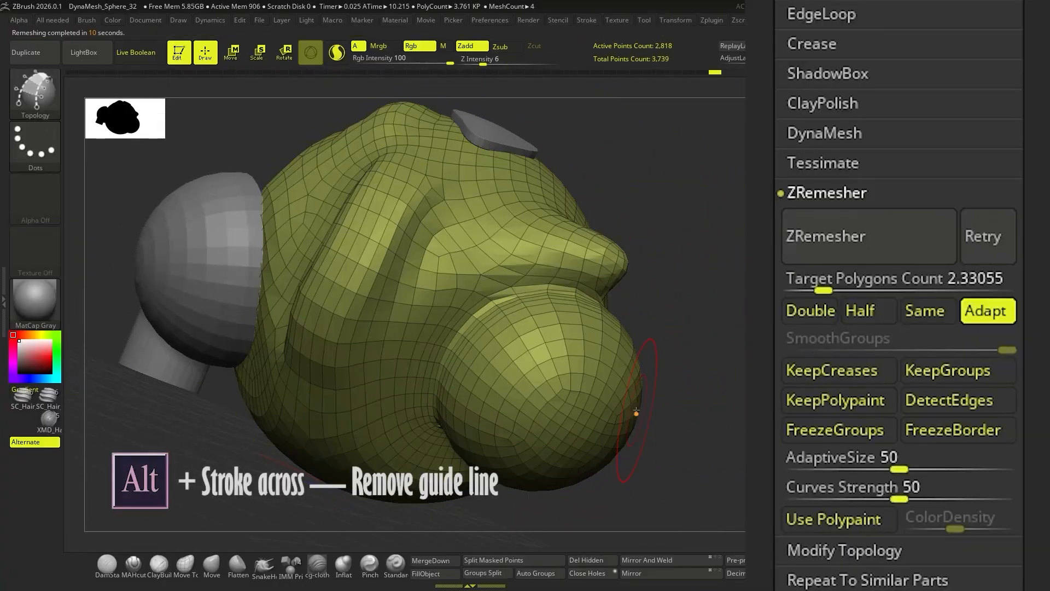
key(ctrl+z)
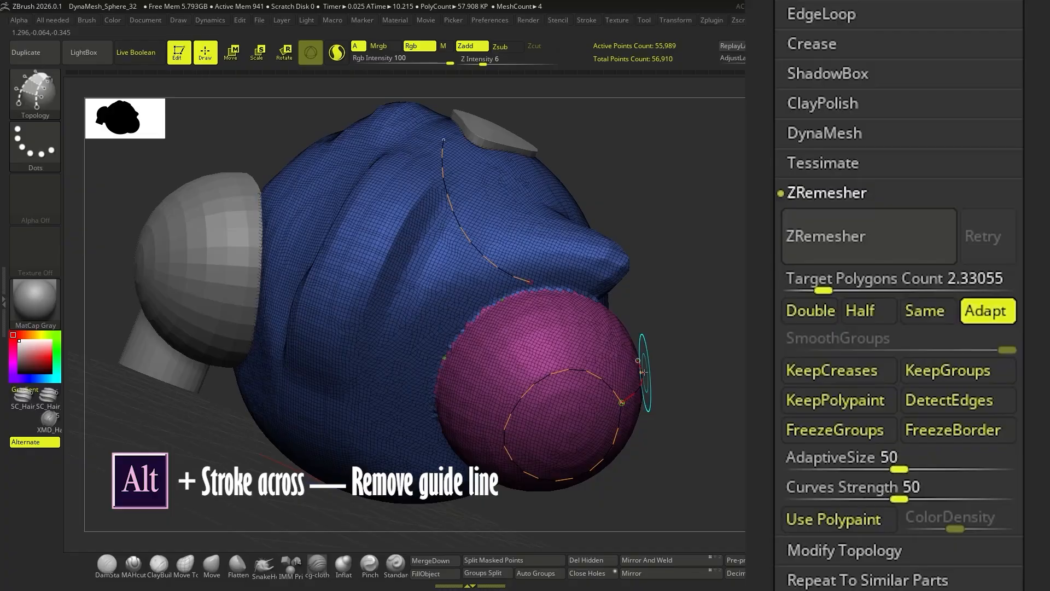
mouse_move(638, 350)
alt+mouse_down()
mouse_move(609, 382)
mouse_move(616, 386)
alt+mouse_up()
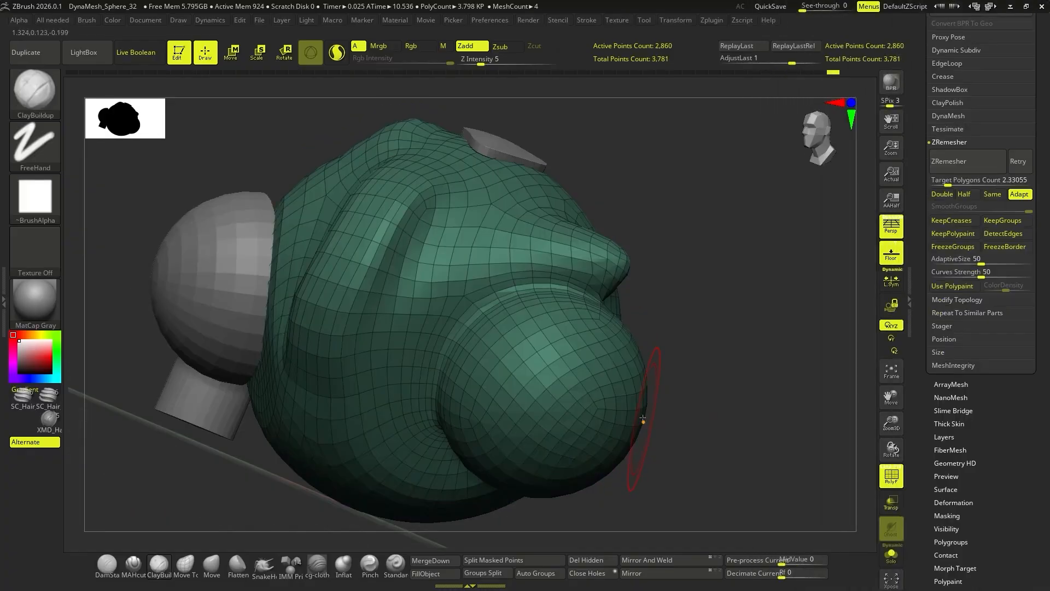
- Crease a single polygon near the nose with the ZModeler brush, and undo a test edge loop
click(59, 99)
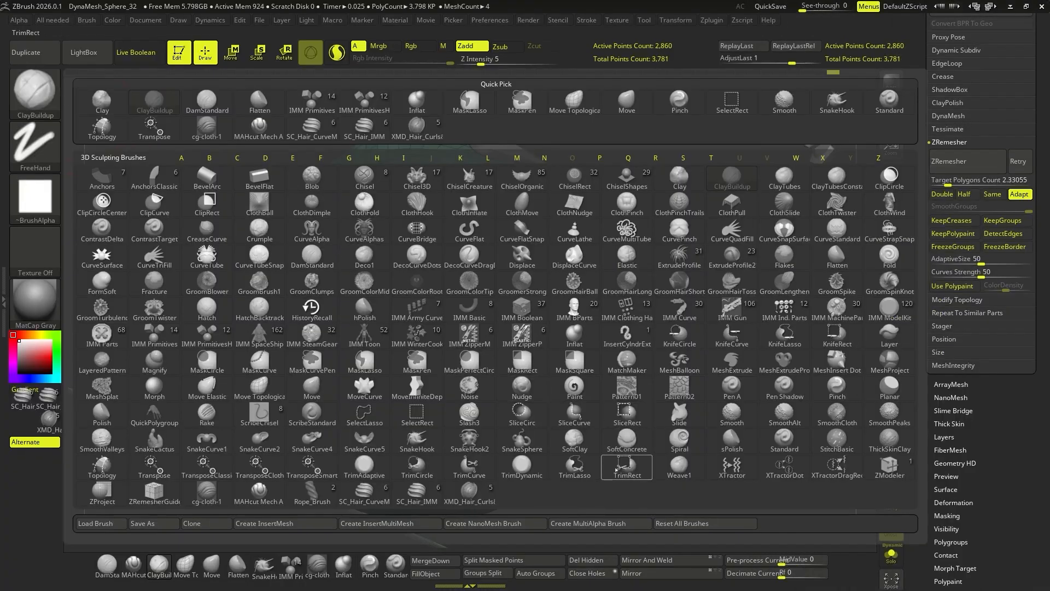
click(891, 466)
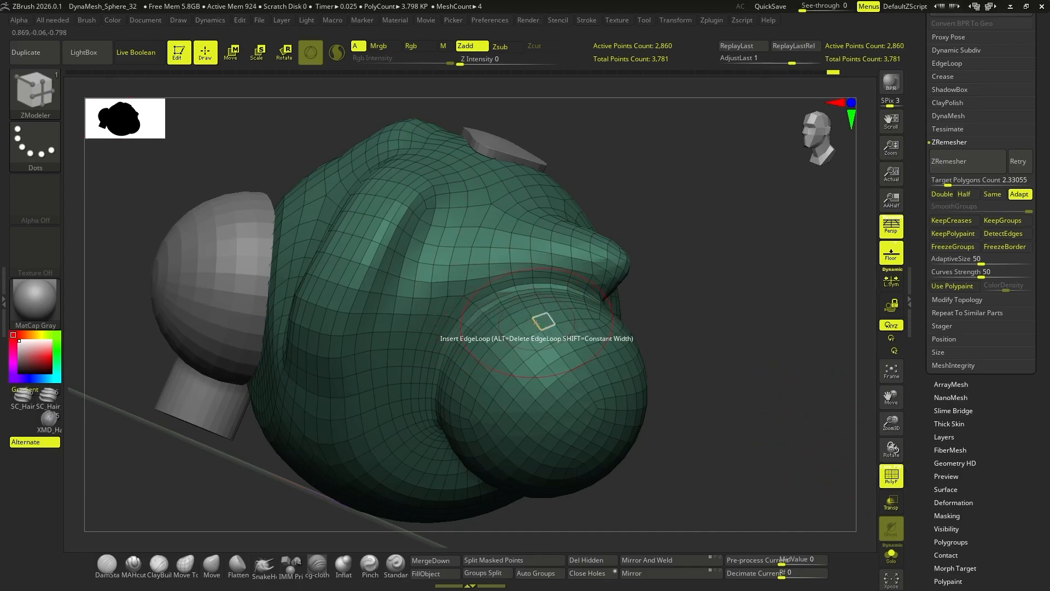
key(space)
key(space)
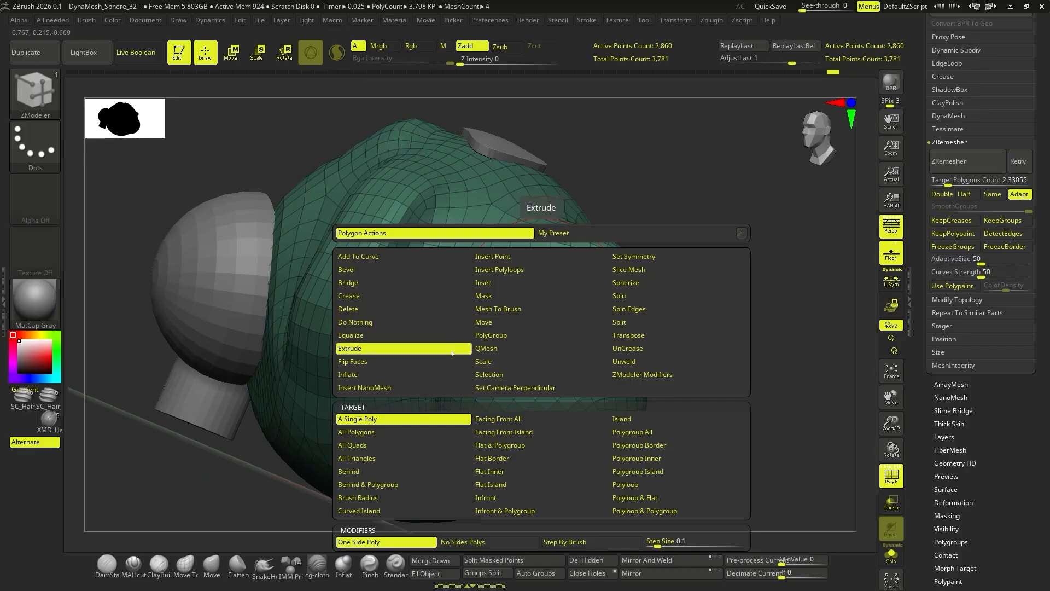
click(433, 296)
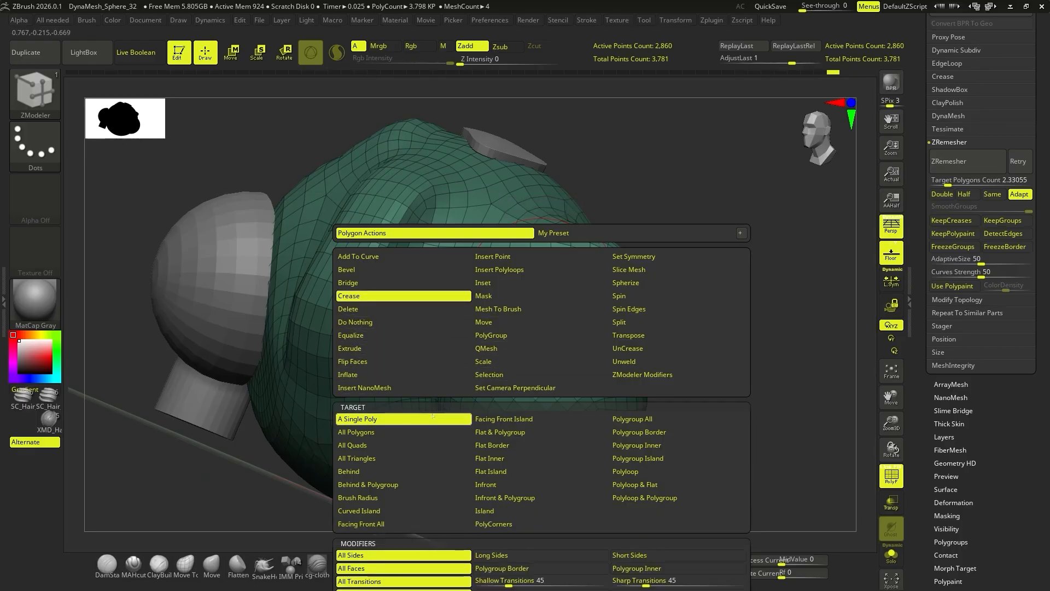
click(501, 243)
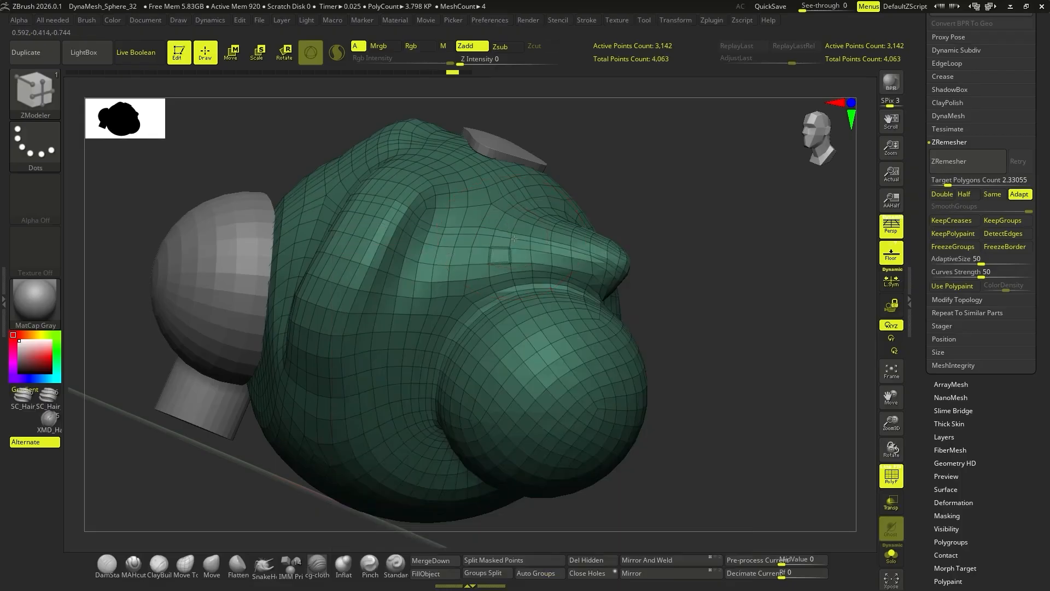
key(ctrl+z)
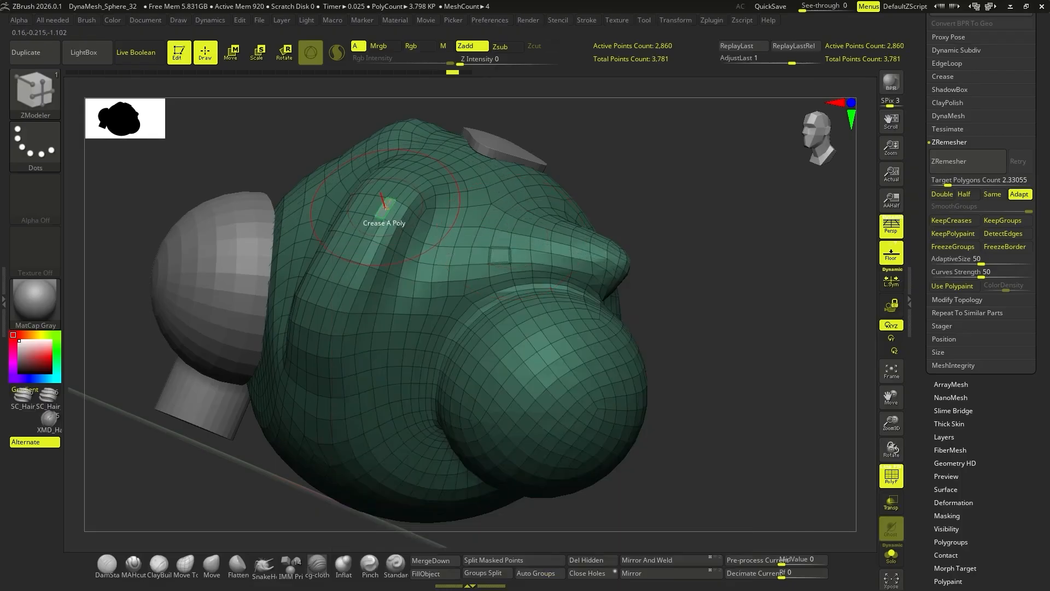
- Set the ZModeler polygon action to Extrude on A Single Poly and try it on the mesh
key(space)
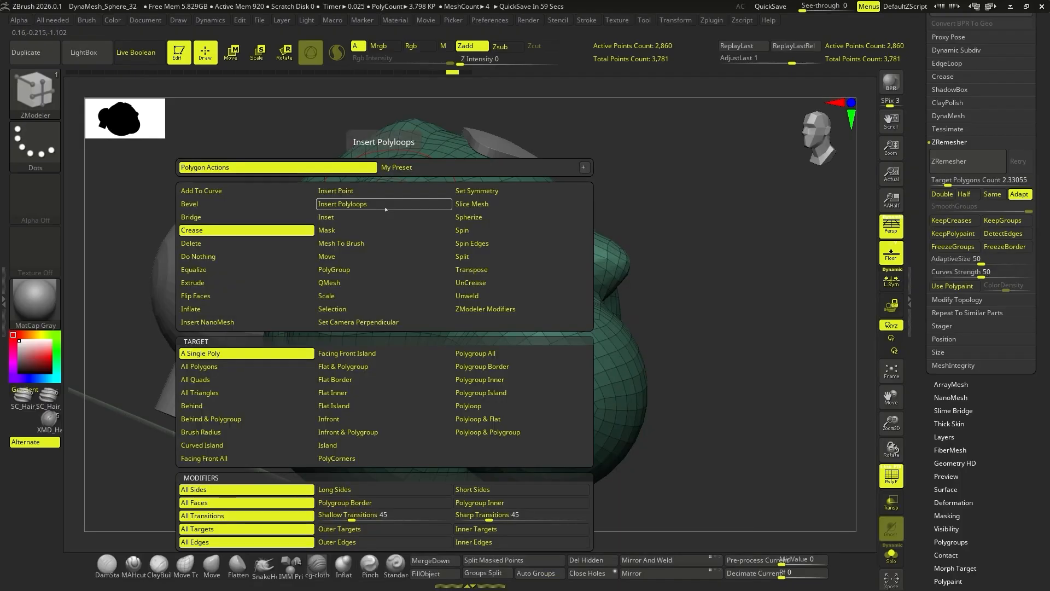
click(284, 281)
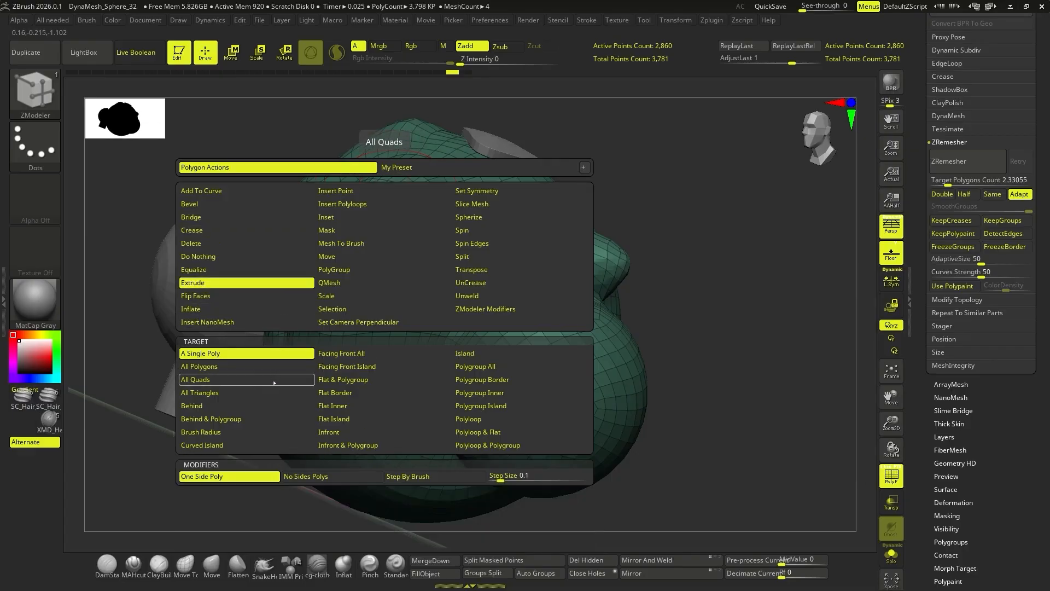
drag(463, 194, 484, 154)
drag(645, 252, 633, 193)
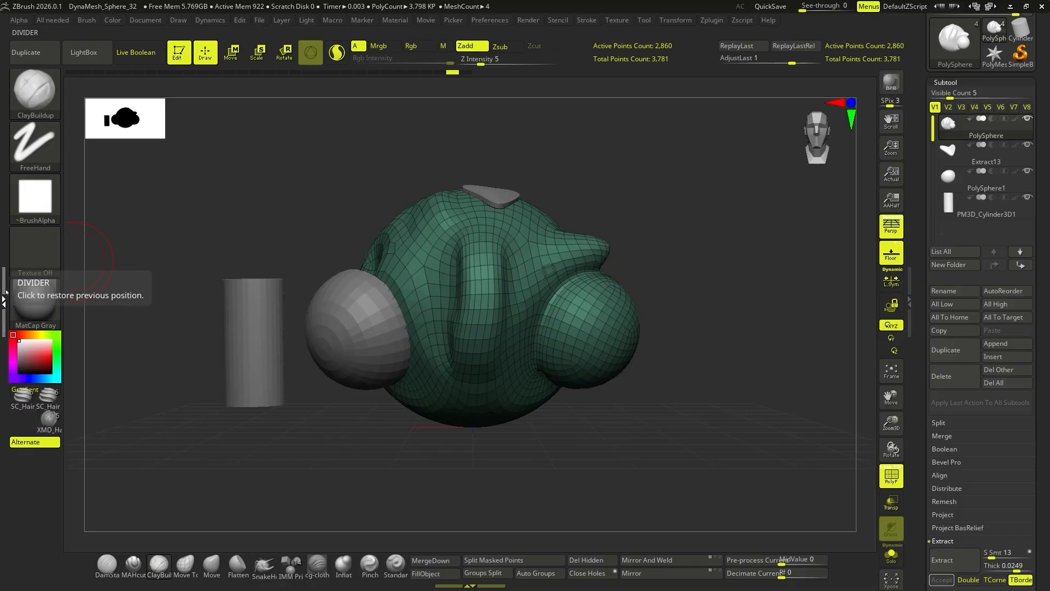
- Open the collapsed side tray, remove its Stroke palette, and dock the Zplugin palette there
click(6, 290)
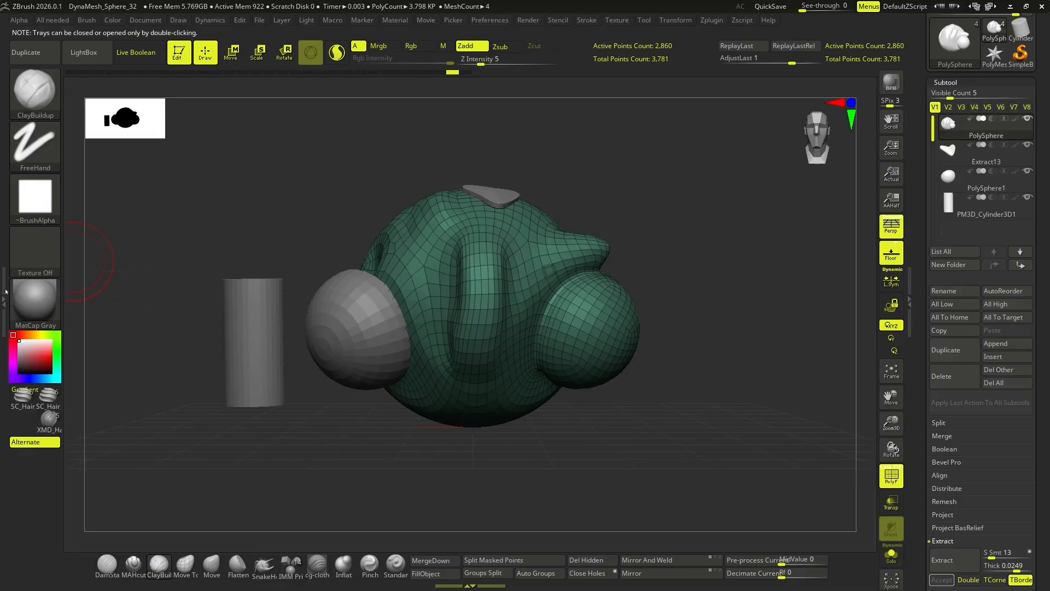
double_click(5, 291)
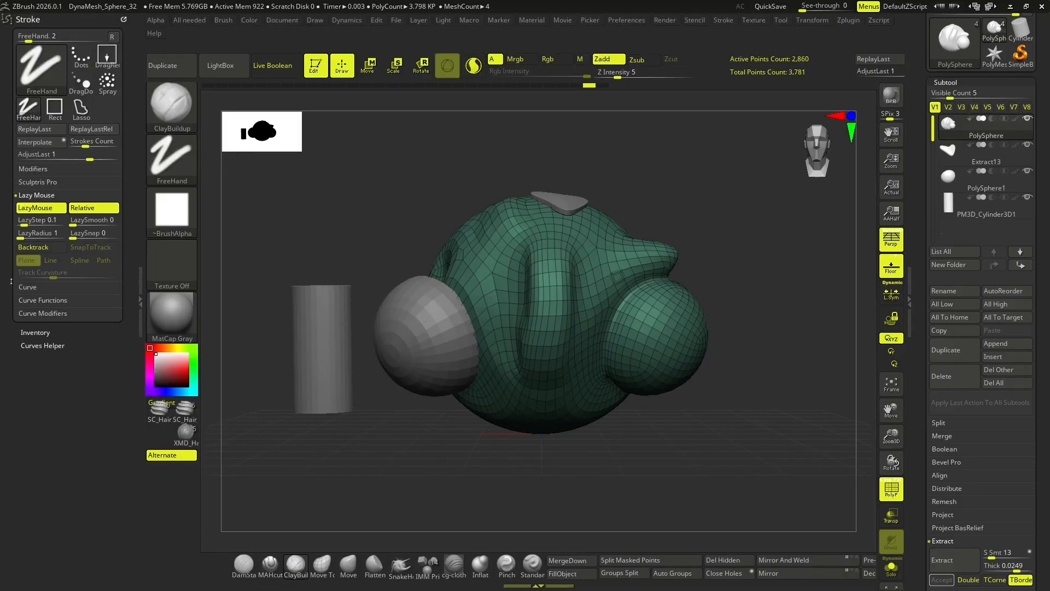
click(122, 20)
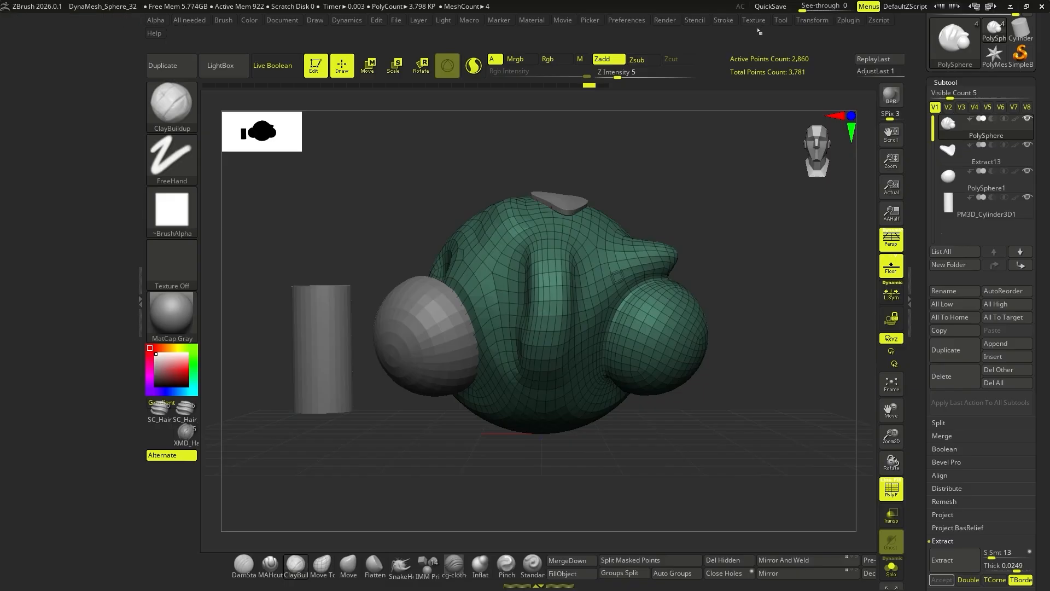
click(846, 22)
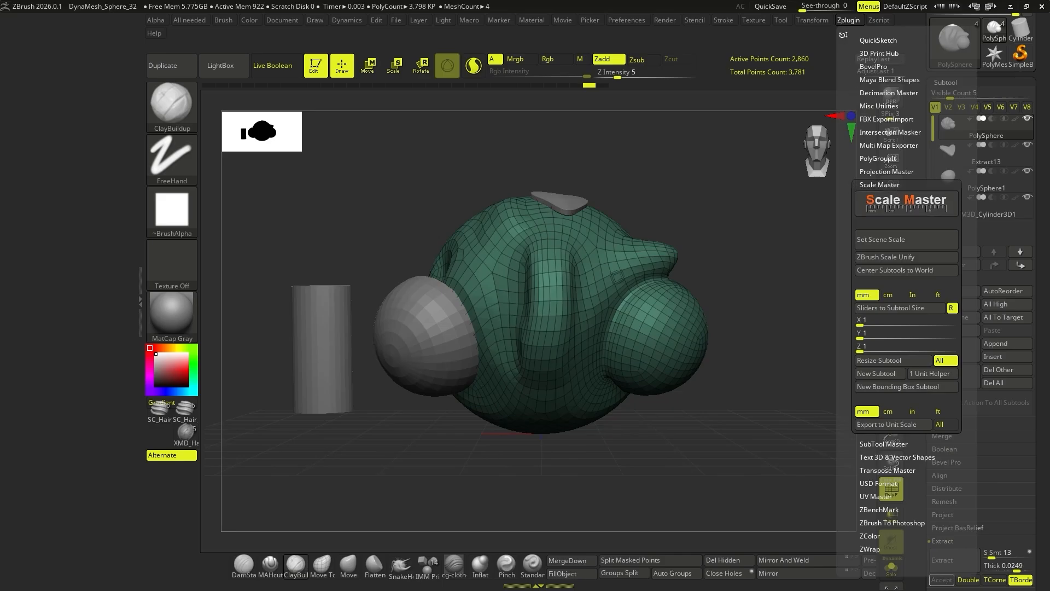
drag(843, 34, 159, 41)
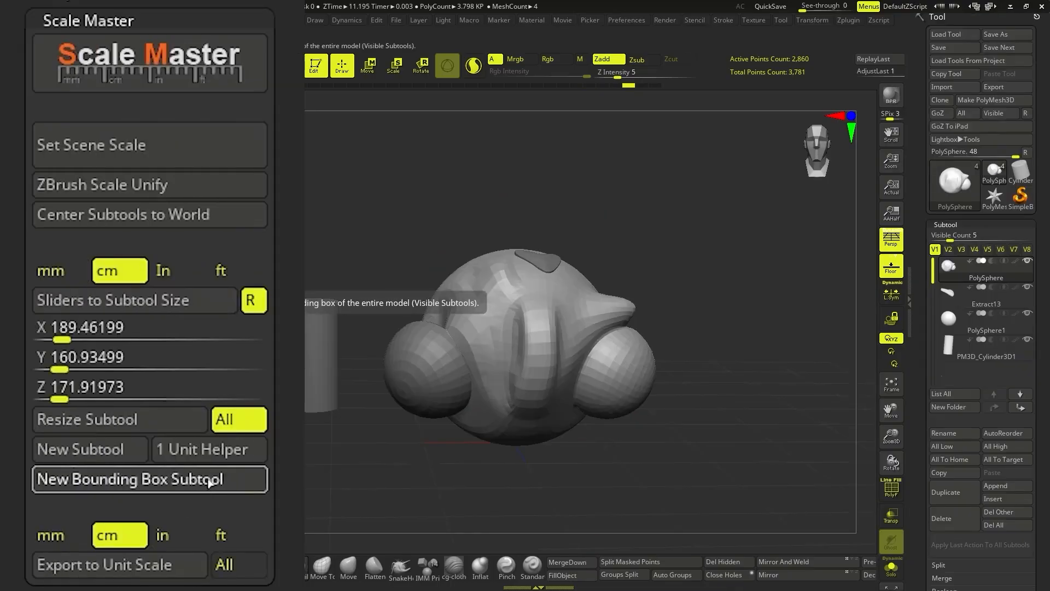
- Create a bounding box subtool around the entire model and set the scene scale to 2.00 x 1.08 x 1.55 mm
click(97, 382)
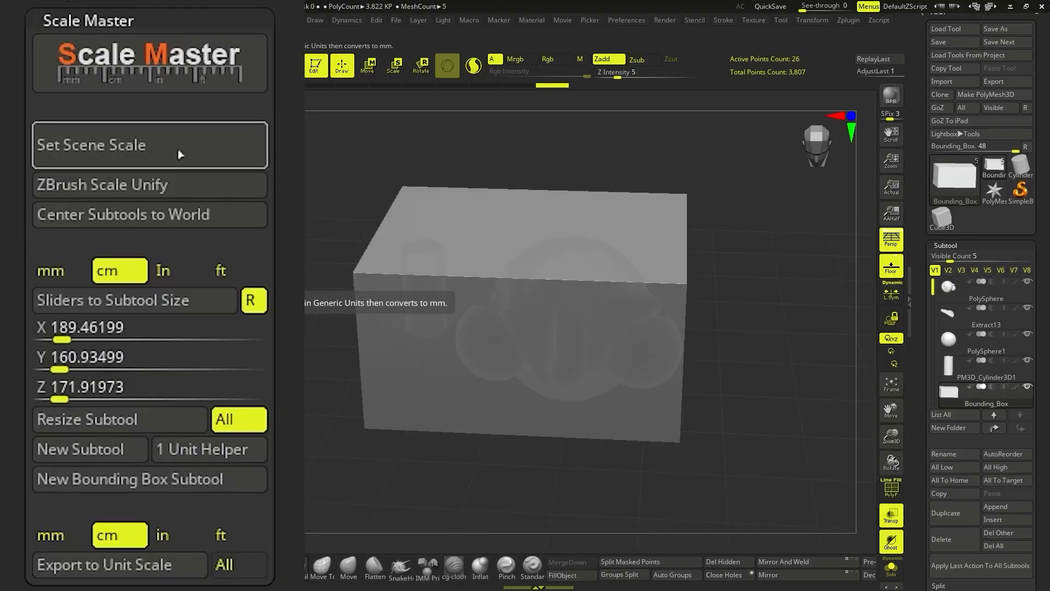
click(174, 155)
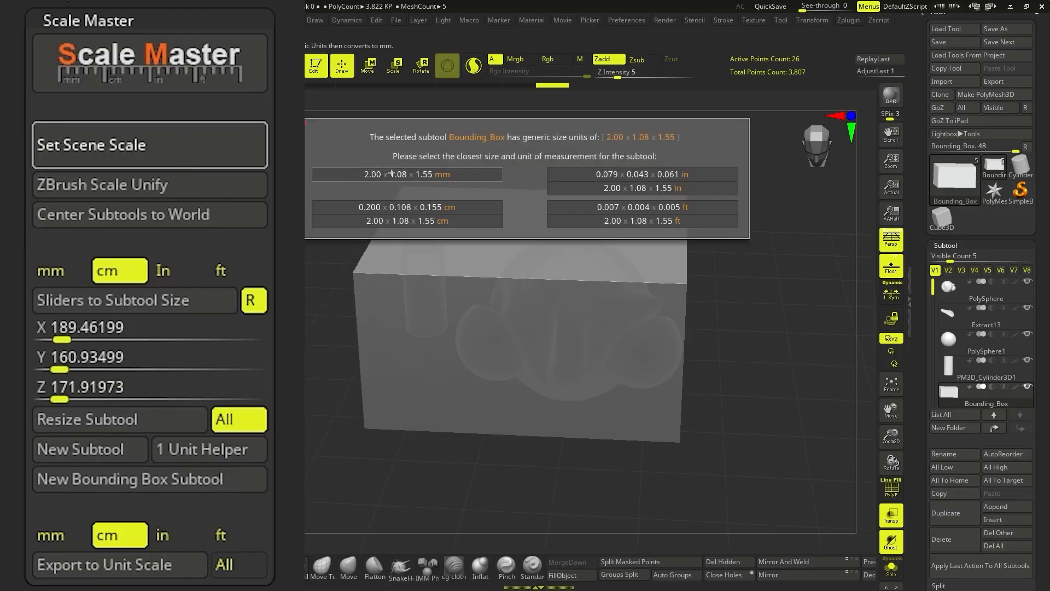
click(438, 174)
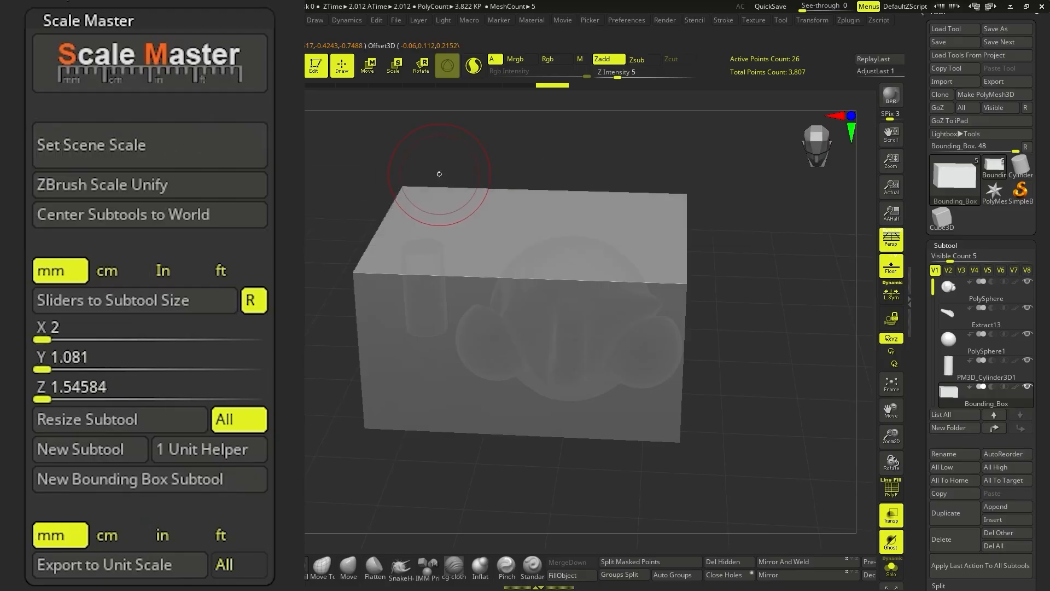
- Switch the Scale Master size and export units to cm, resize all subtools to 50 cm in Y, and frame the model
click(121, 271)
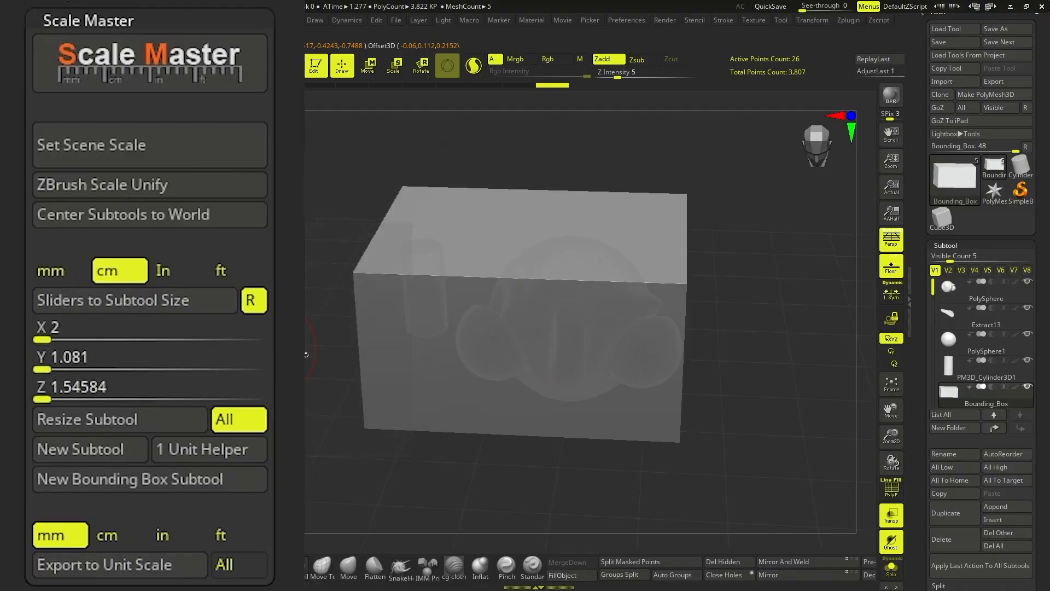
drag(555, 452, 727, 383)
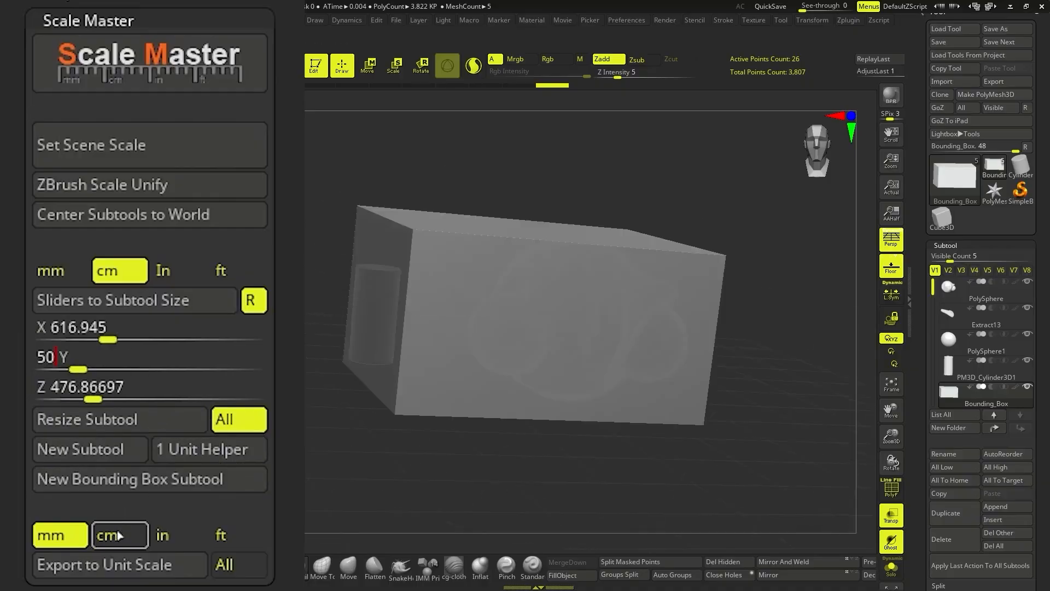
click(119, 535)
click(164, 419)
click(565, 329)
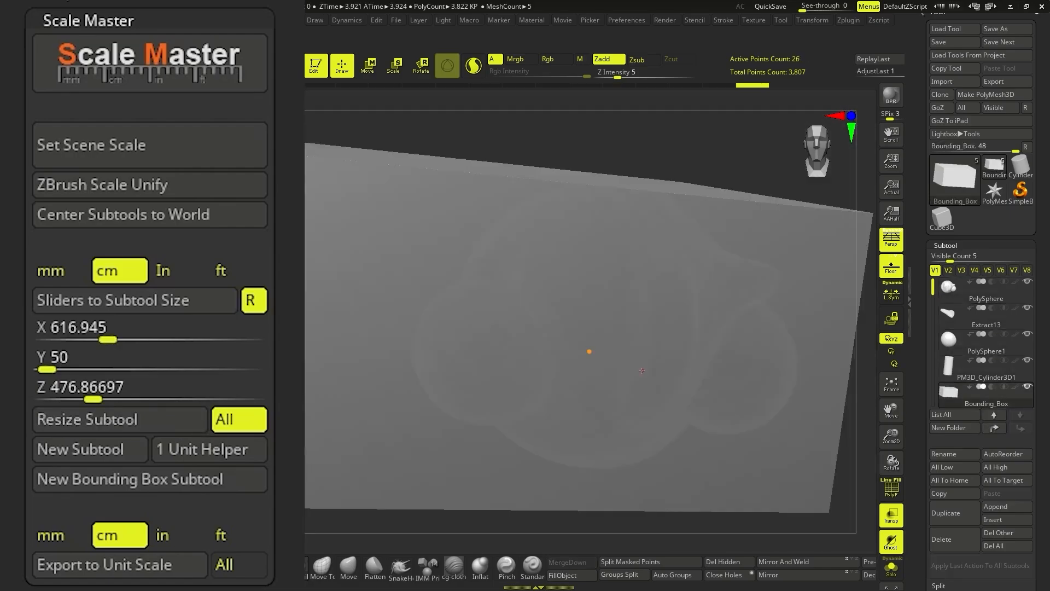
key(f)
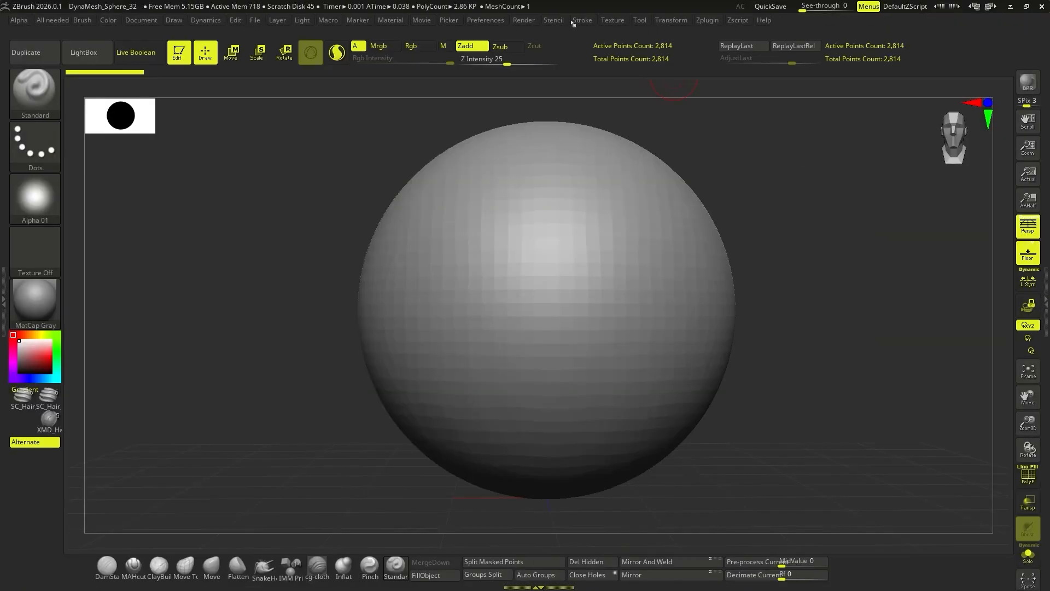
- Enable interface customization in the preferences and bring up the Interface UI settings with the Wide Buttons option
click(491, 21)
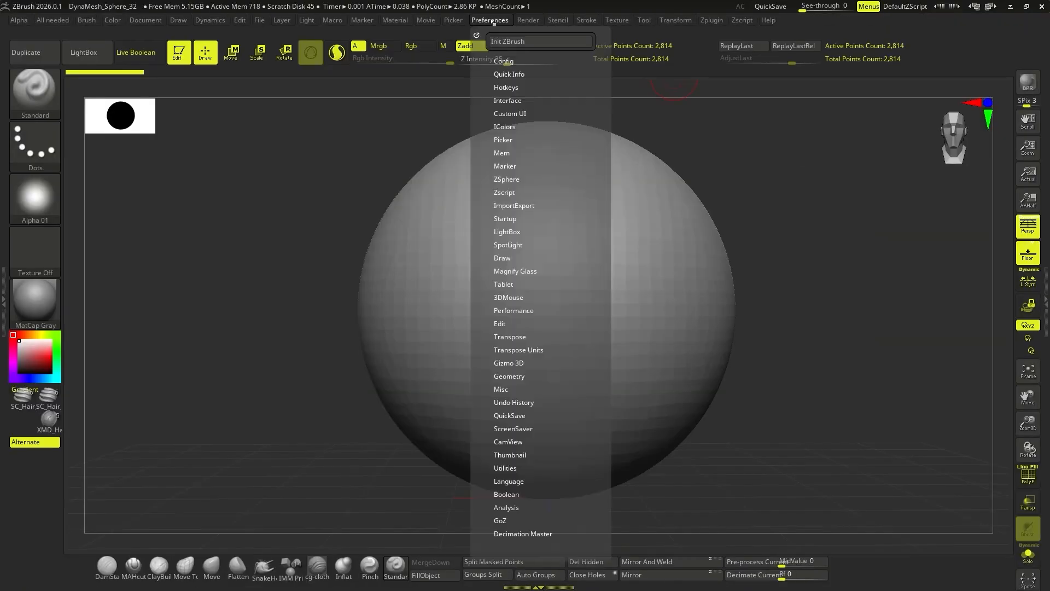
click(503, 61)
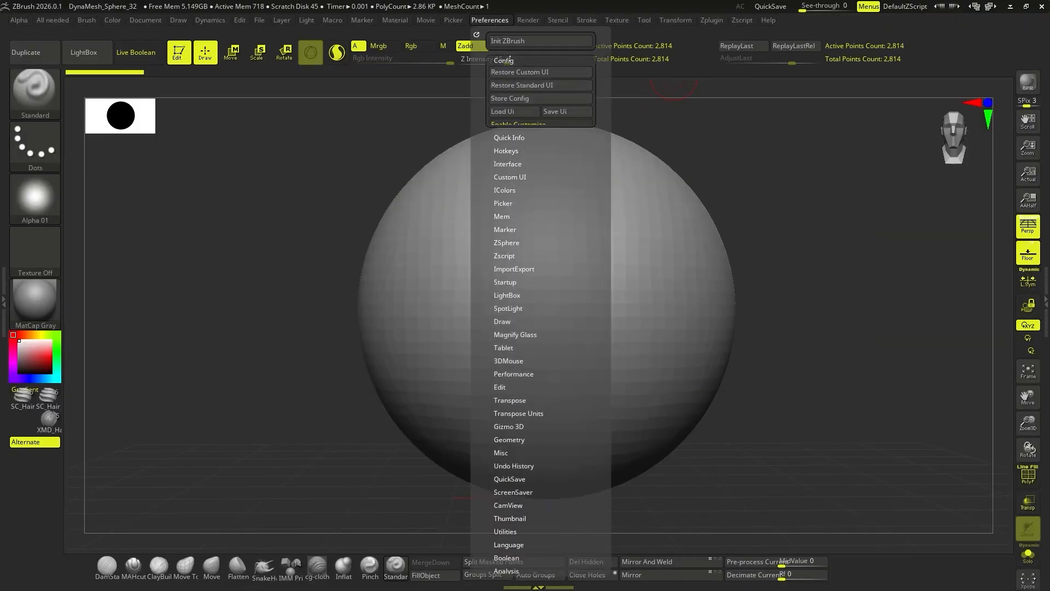
click(590, 160)
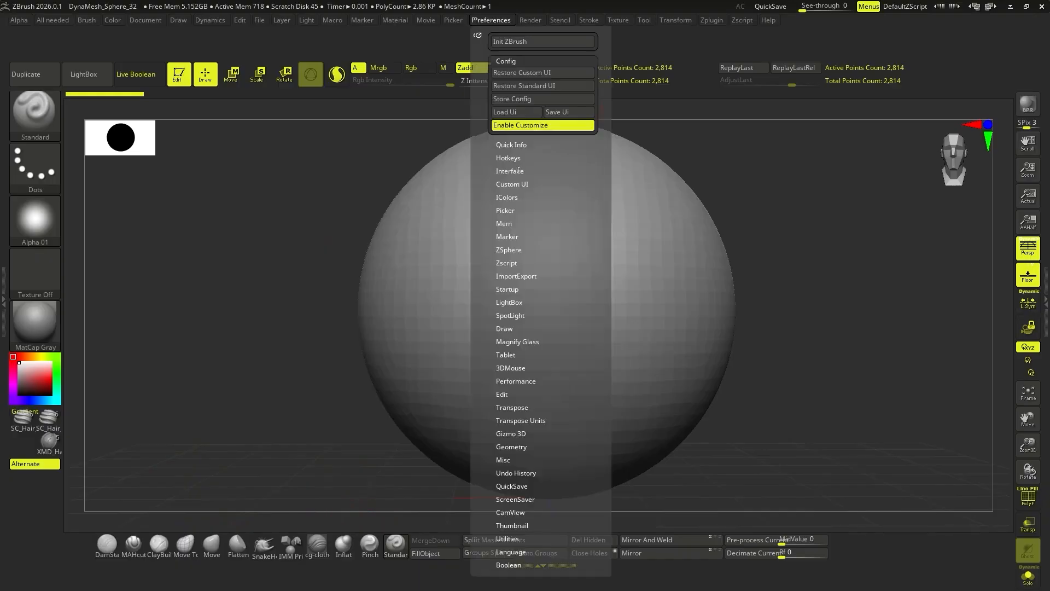
click(524, 172)
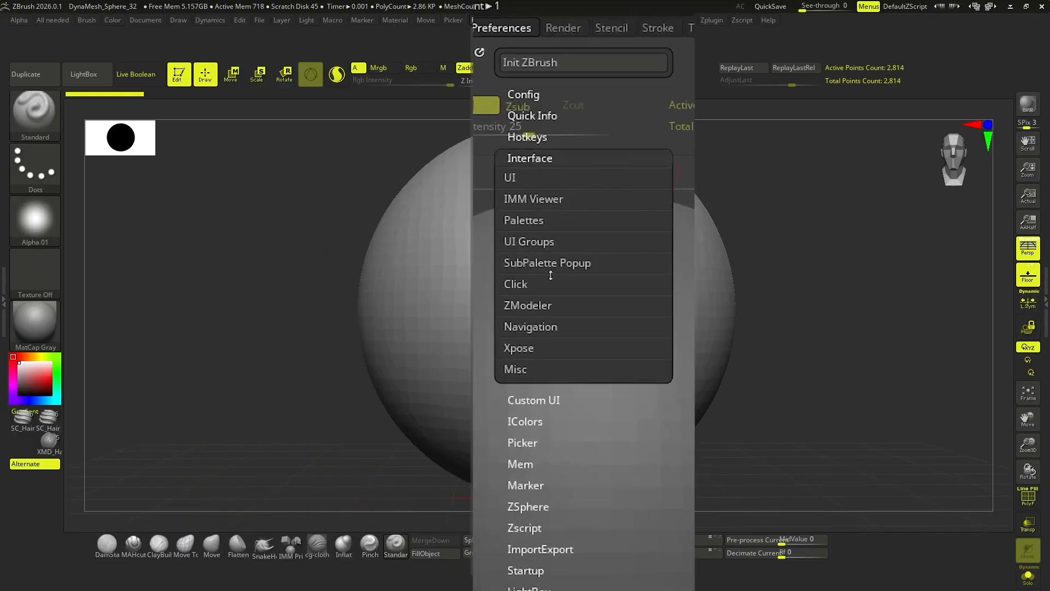
click(517, 218)
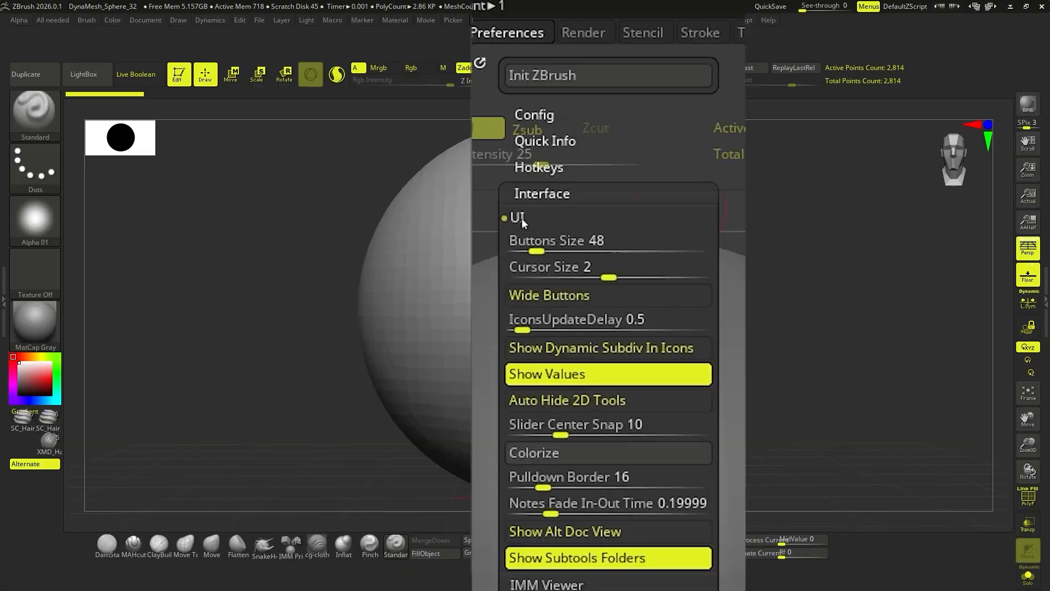
click(571, 298)
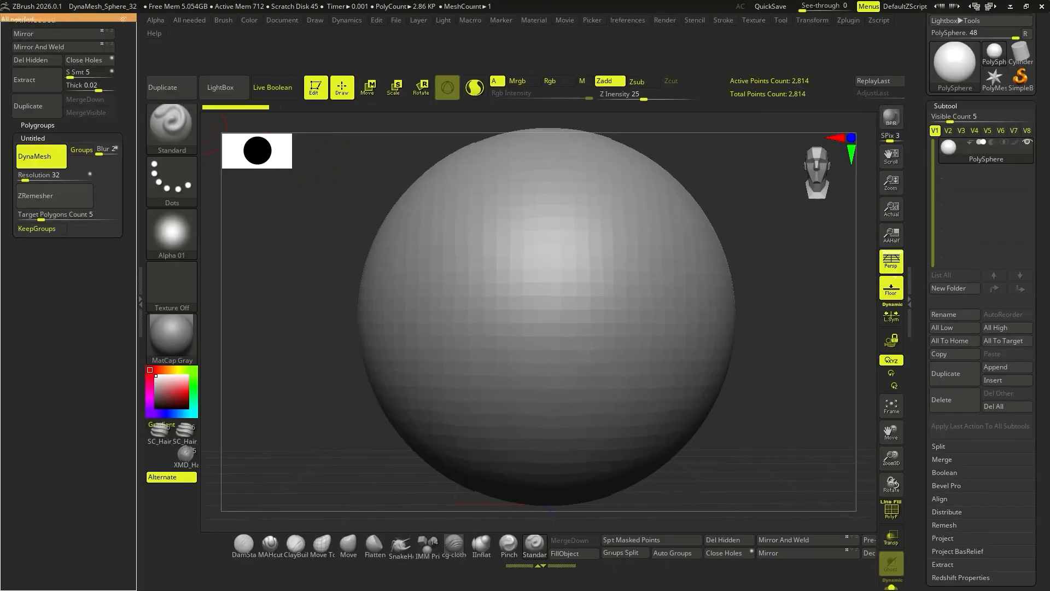
- Remove the custom palette holding the DynaMesh and ZRemesher controls from the side tray
click(123, 20)
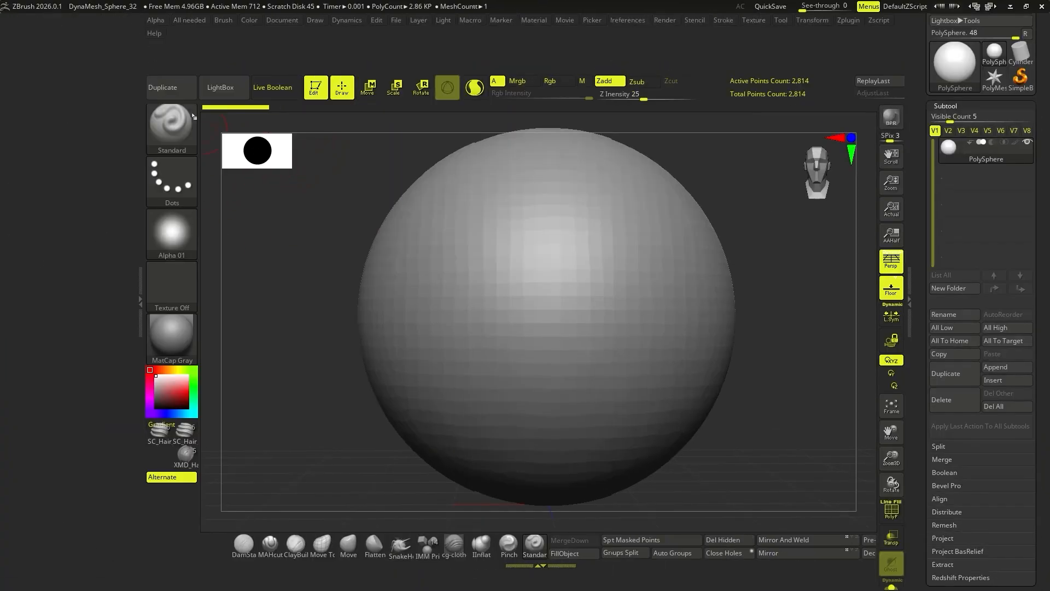
click(629, 19)
click(686, 225)
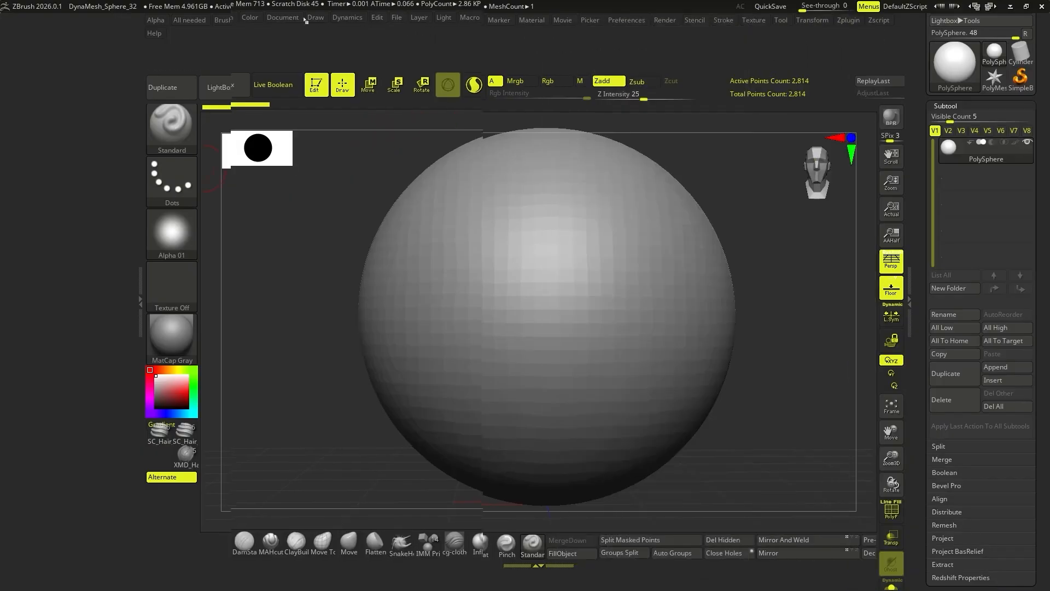
- Place the BackfaceMask option from the brush Auto Masking settings on the top shelf beside the Total Points Count
click(222, 20)
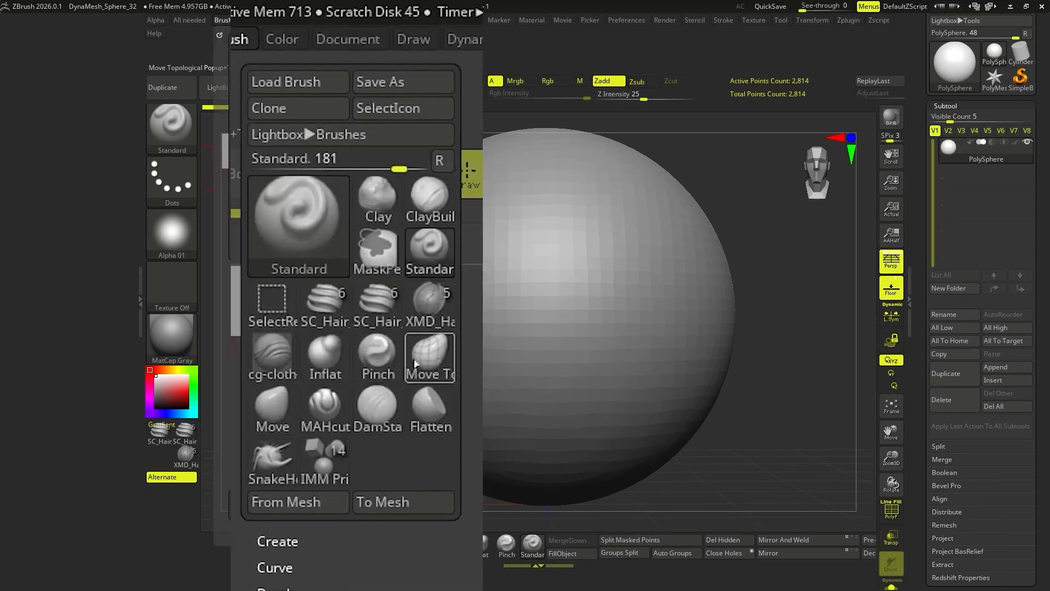
click(256, 415)
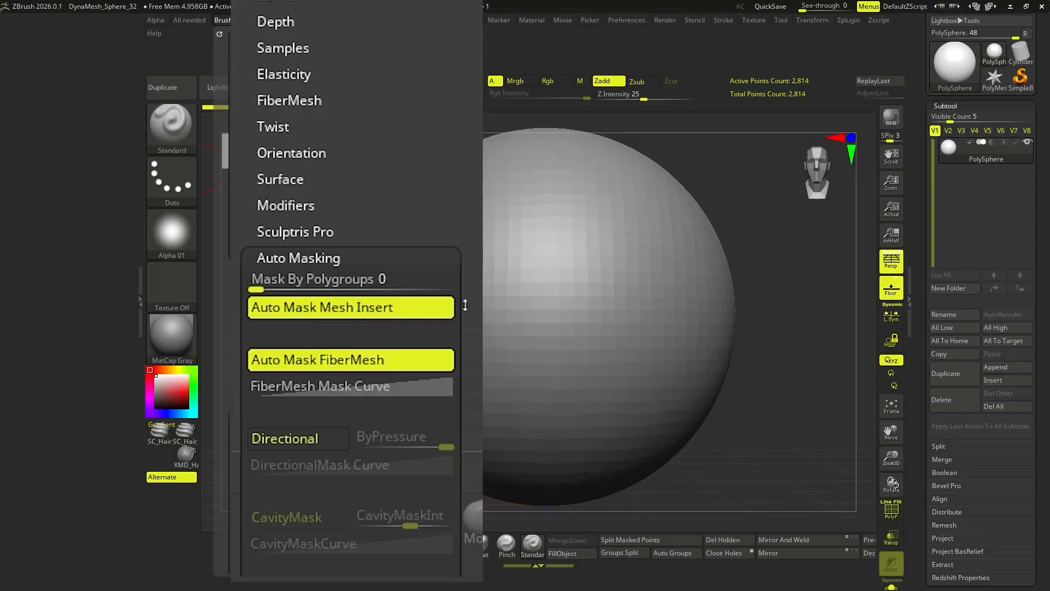
drag(466, 303, 462, 162)
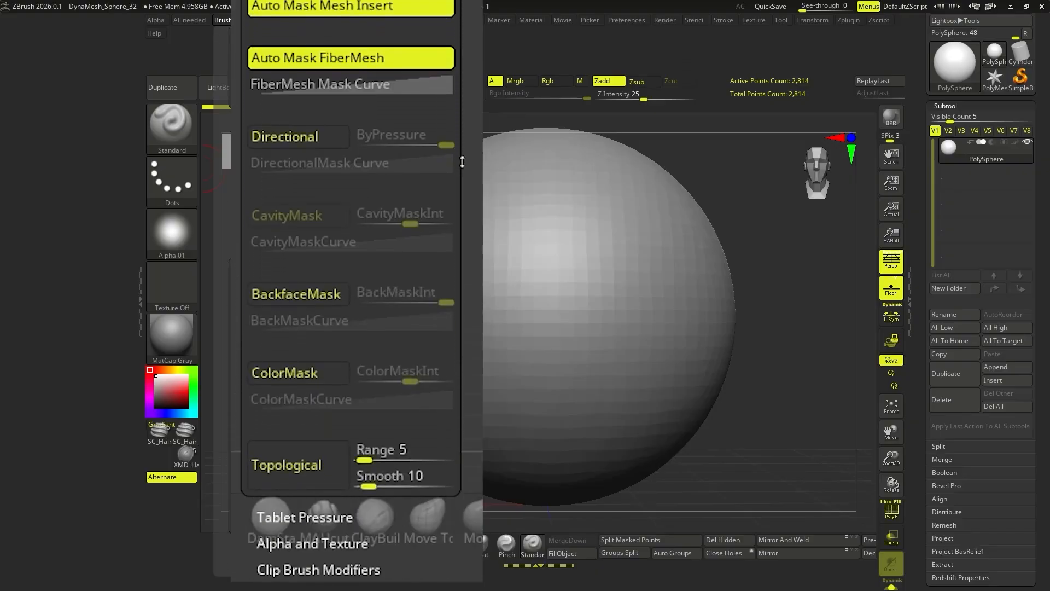
mouse_move(332, 296)
ctrl+alt+mouse_down()
mouse_move(766, 158)
mouse_move(813, 80)
mouse_move(804, 94)
ctrl+alt+mouse_up()
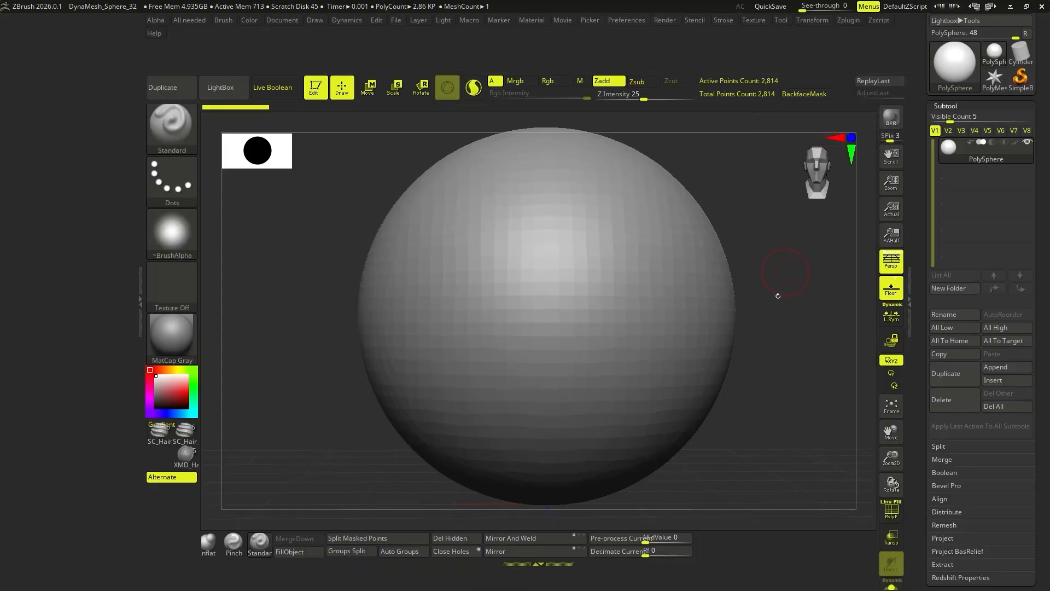
- Dock the Brush palette in the side tray and try to relocate one of its brushes into the custom interface
click(235, 21)
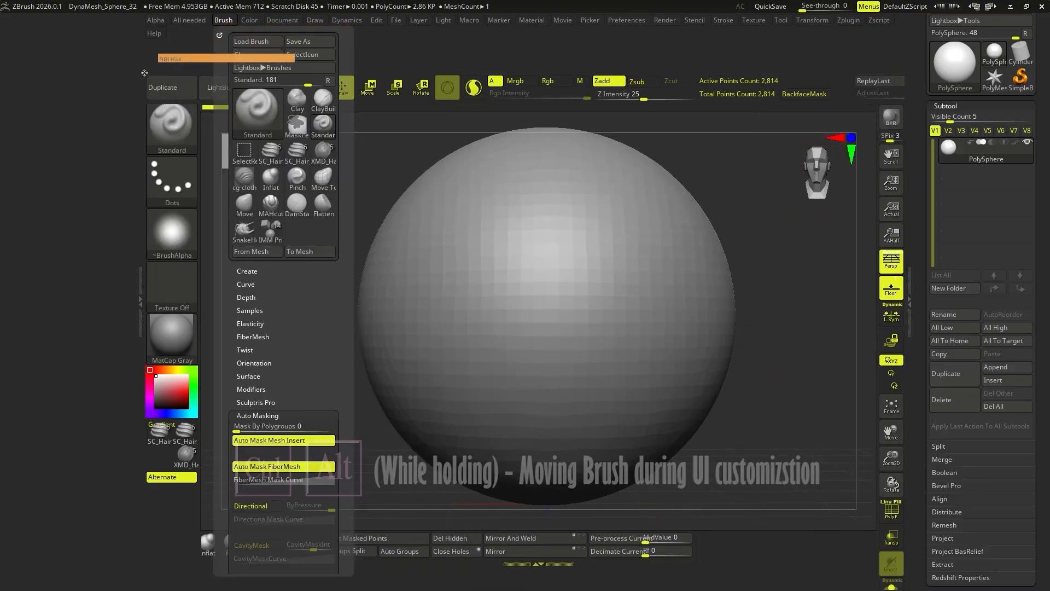
click(220, 34)
mouse_move(55, 175)
ctrl+alt+mouse_down()
mouse_move(487, 432)
mouse_move(713, 546)
mouse_move(745, 409)
ctrl+alt+mouse_up()
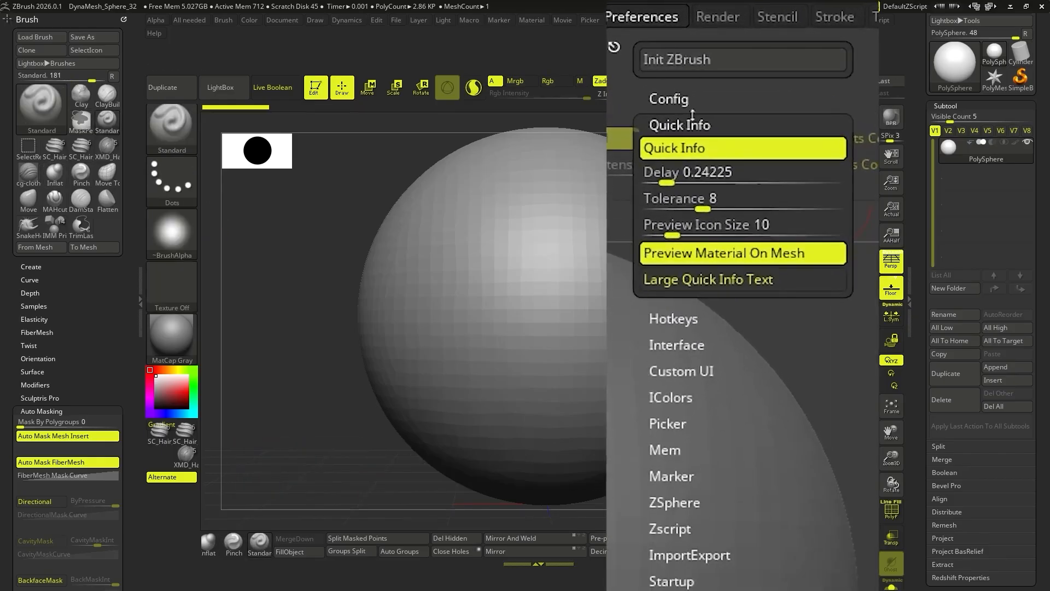
- Turn off interface customization and store the current layout as the default configuration
click(688, 97)
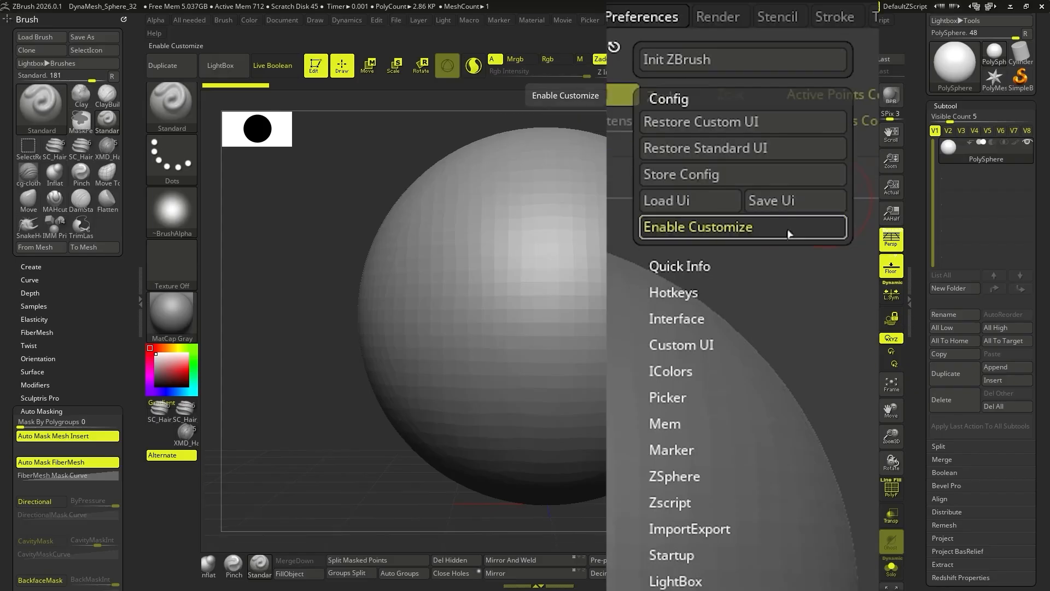
click(783, 229)
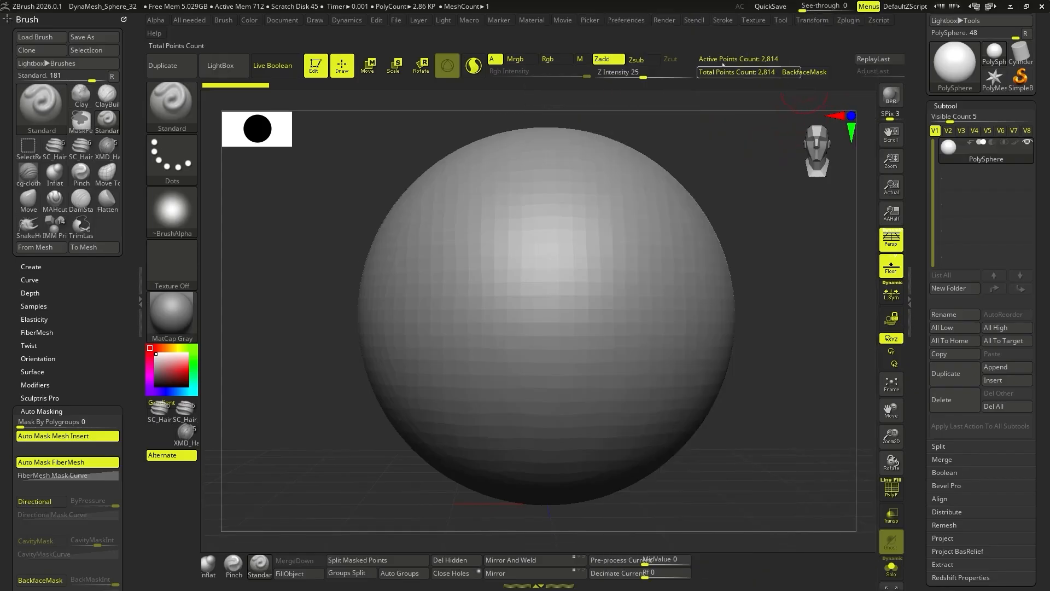
click(645, 21)
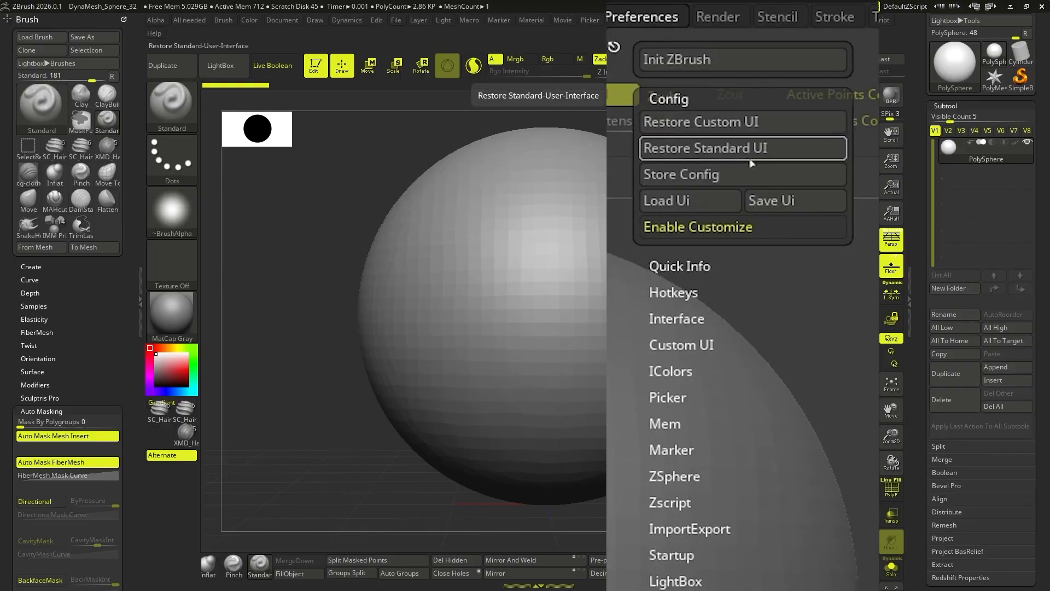
click(776, 176)
key(Return)
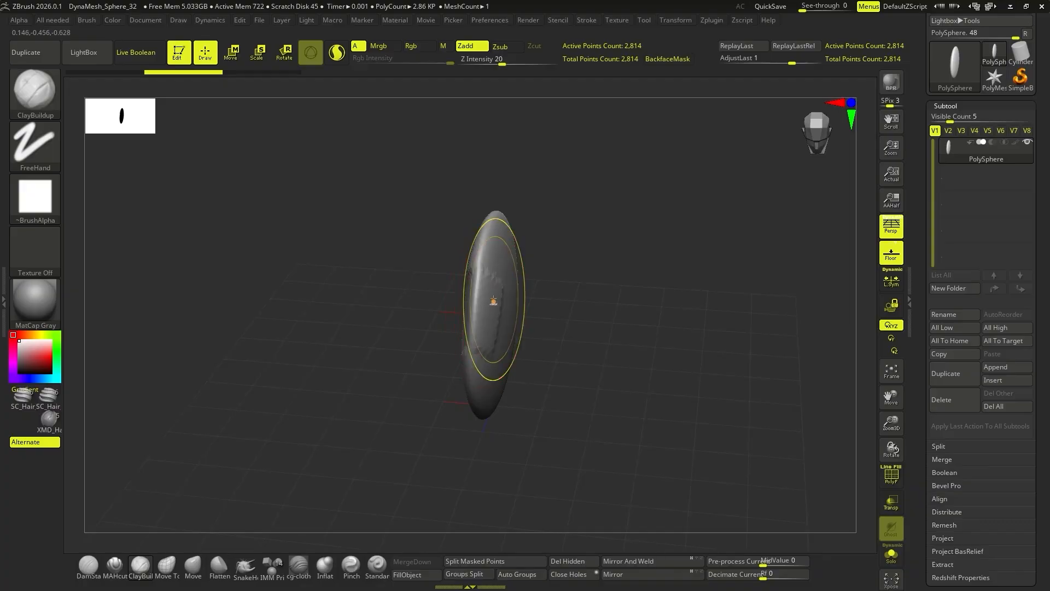
- Test a ClayBuildup stroke on the thin flattened sphere, undo it, and toggle BackfaceMask
key(ctrl)
mouse_move(496, 293)
alt+mouse_down()
mouse_move(492, 328)
mouse_move(495, 274)
mouse_move(500, 318)
mouse_move(479, 301)
mouse_move(492, 328)
mouse_move(495, 285)
mouse_move(585, 199)
mouse_move(610, 200)
mouse_move(582, 201)
mouse_move(626, 160)
alt+mouse_up()
key(ctrl+z)
click(667, 59)
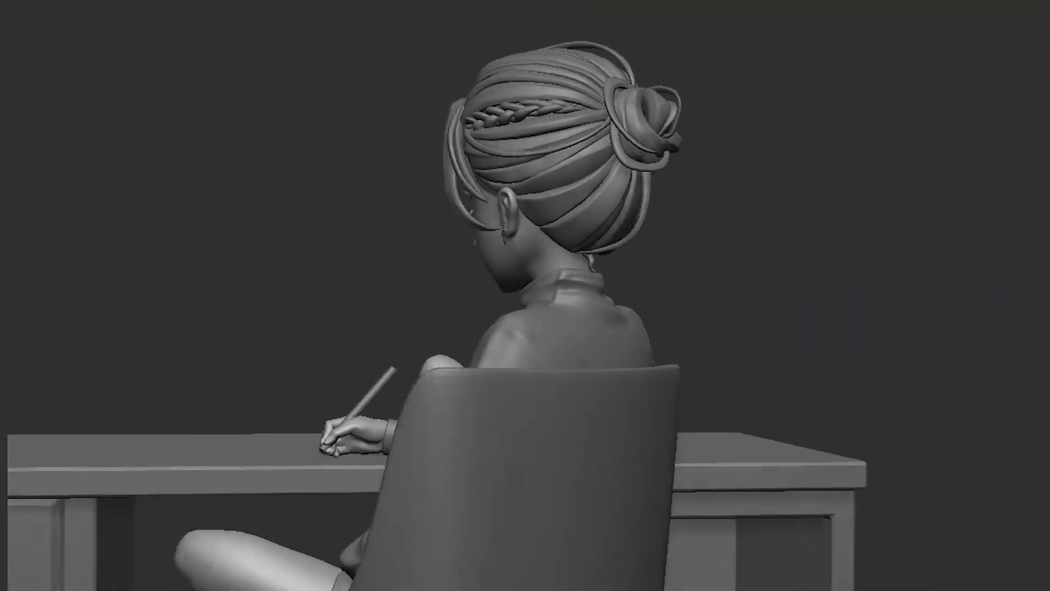
- In Photoshop, toggle the visibility of Layer 1 copy several times to compare its effect on the character render
click(815, 256)
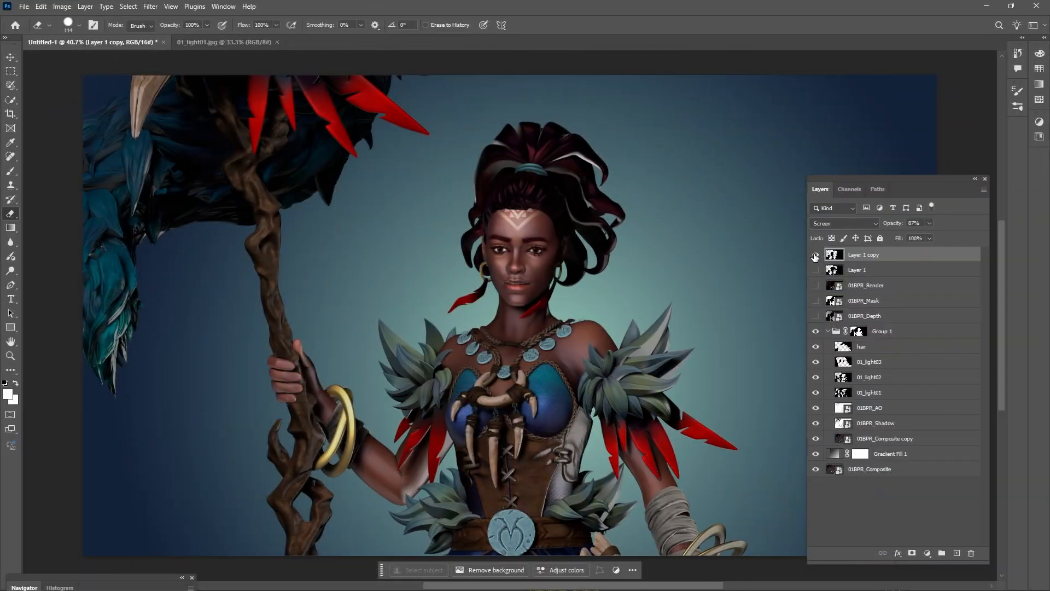
click(814, 255)
click(814, 255)
click(815, 255)
- Reduce the Eraser brush size to 21 and erase a spot on Layer 1 copy near the character's forearm
click(79, 26)
drag(85, 59, 70, 59)
click(406, 473)
click(79, 26)
- Bring out the floating Navigator panel and use it to zoom the canvas to 122.14% on the character's chest
drag(168, 577, 199, 298)
drag(135, 437, 145, 437)
scroll(330, 475, down, 5)
drag(178, 299, 197, 207)
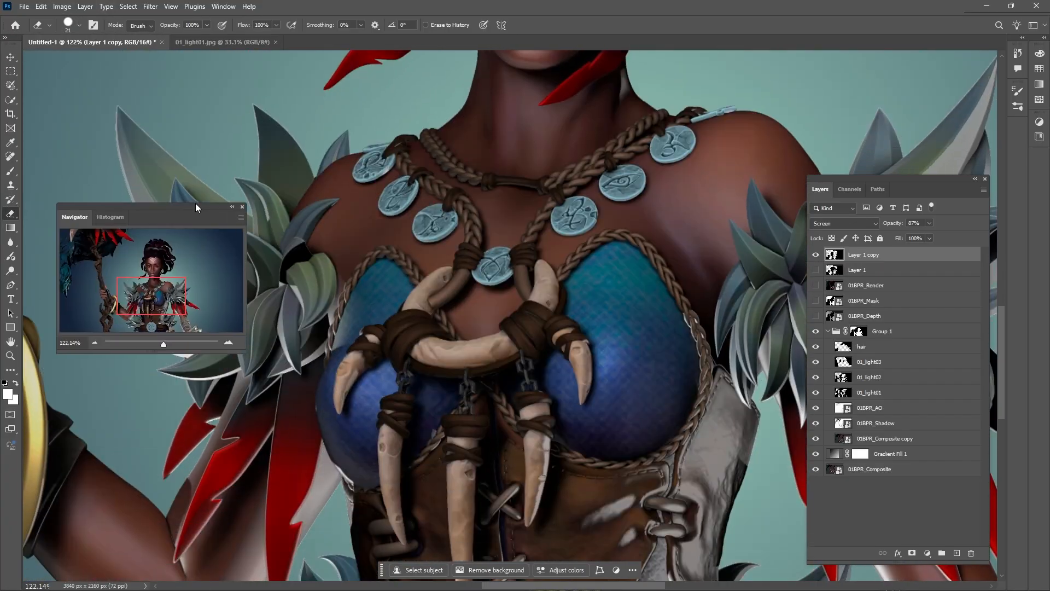